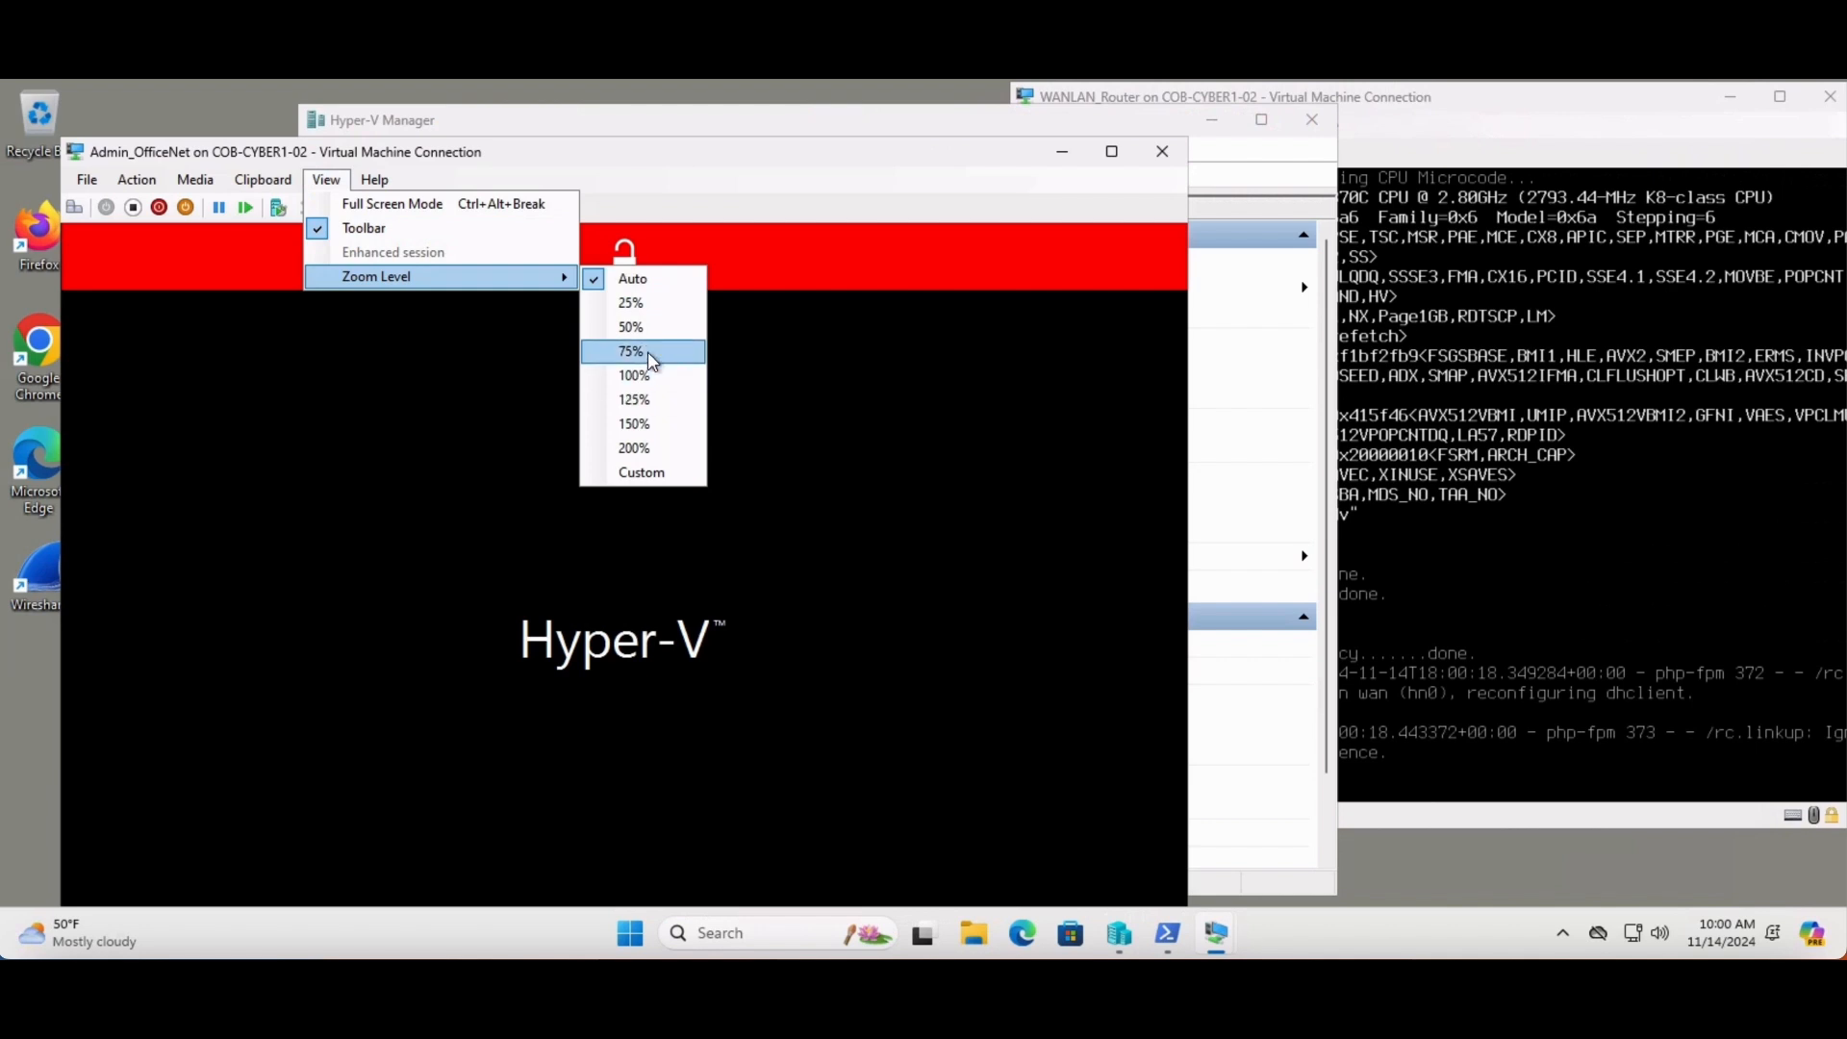
- Move the Admin_OfficeNet window to the top-left and minimize Hyper-V Manager
drag(616, 138, 554, 118)
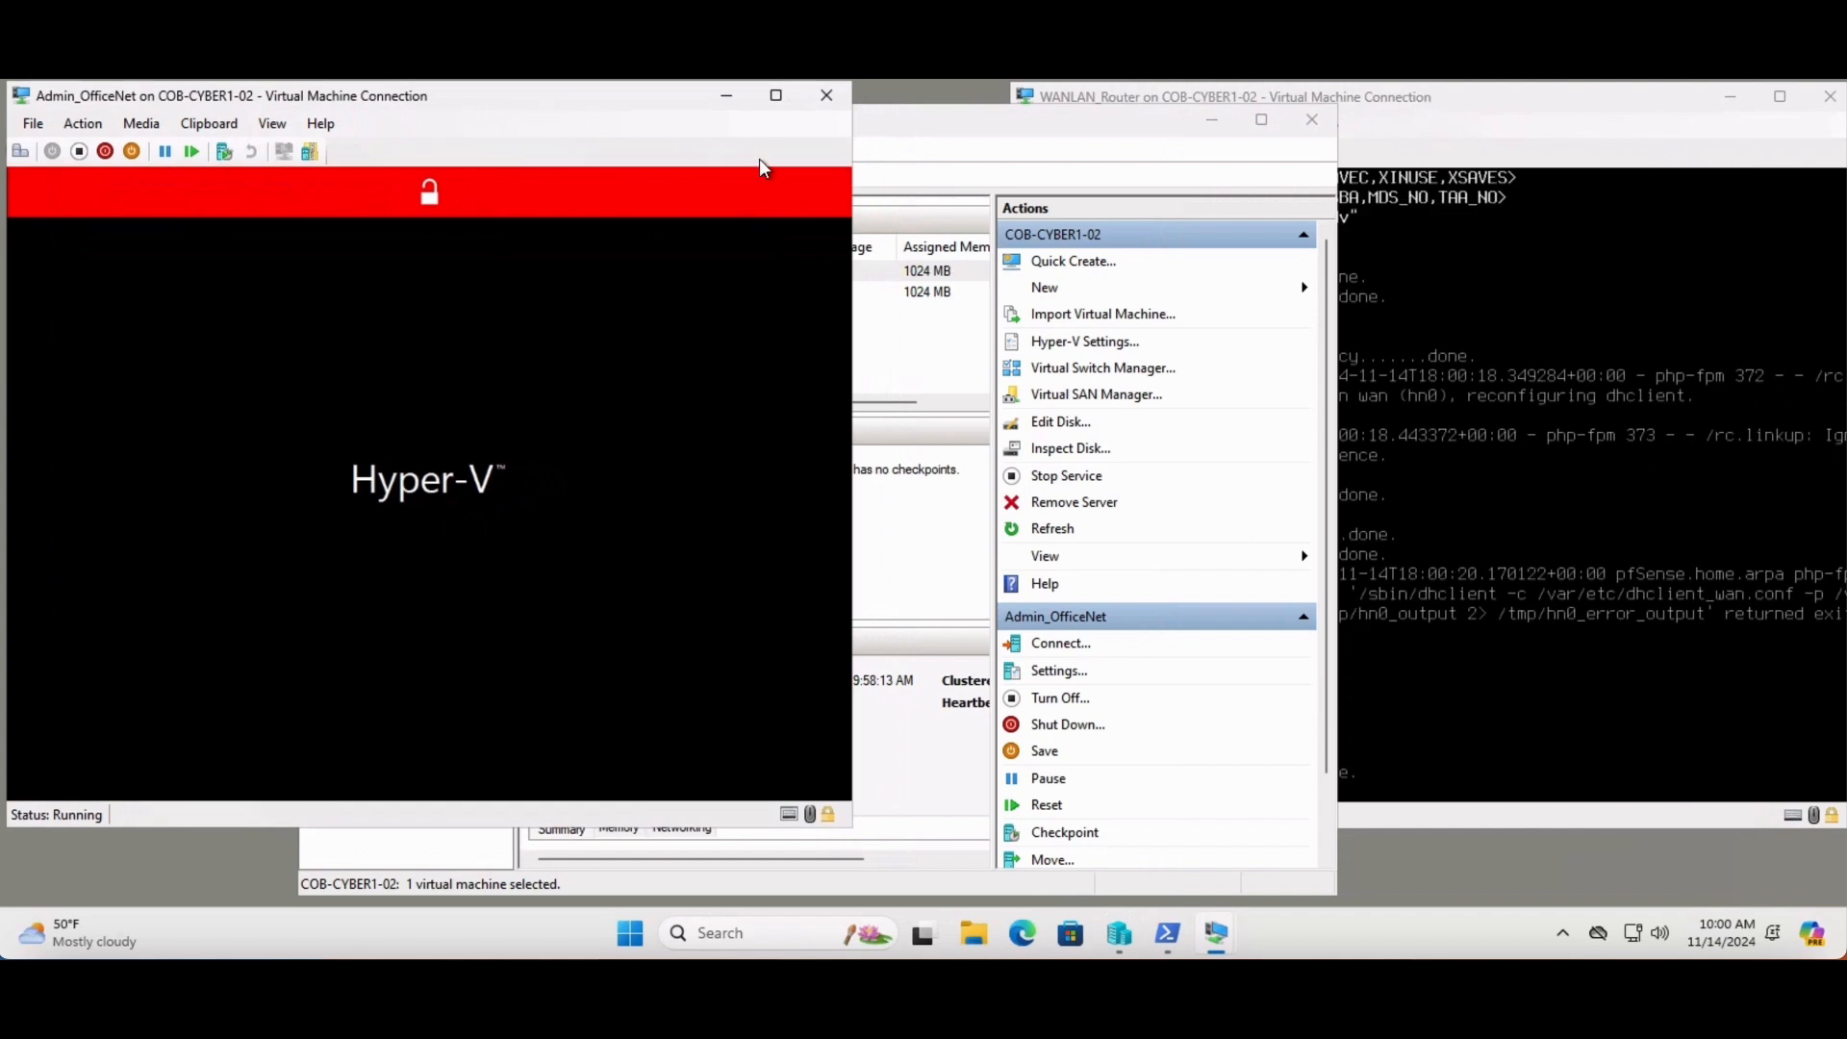
click(952, 135)
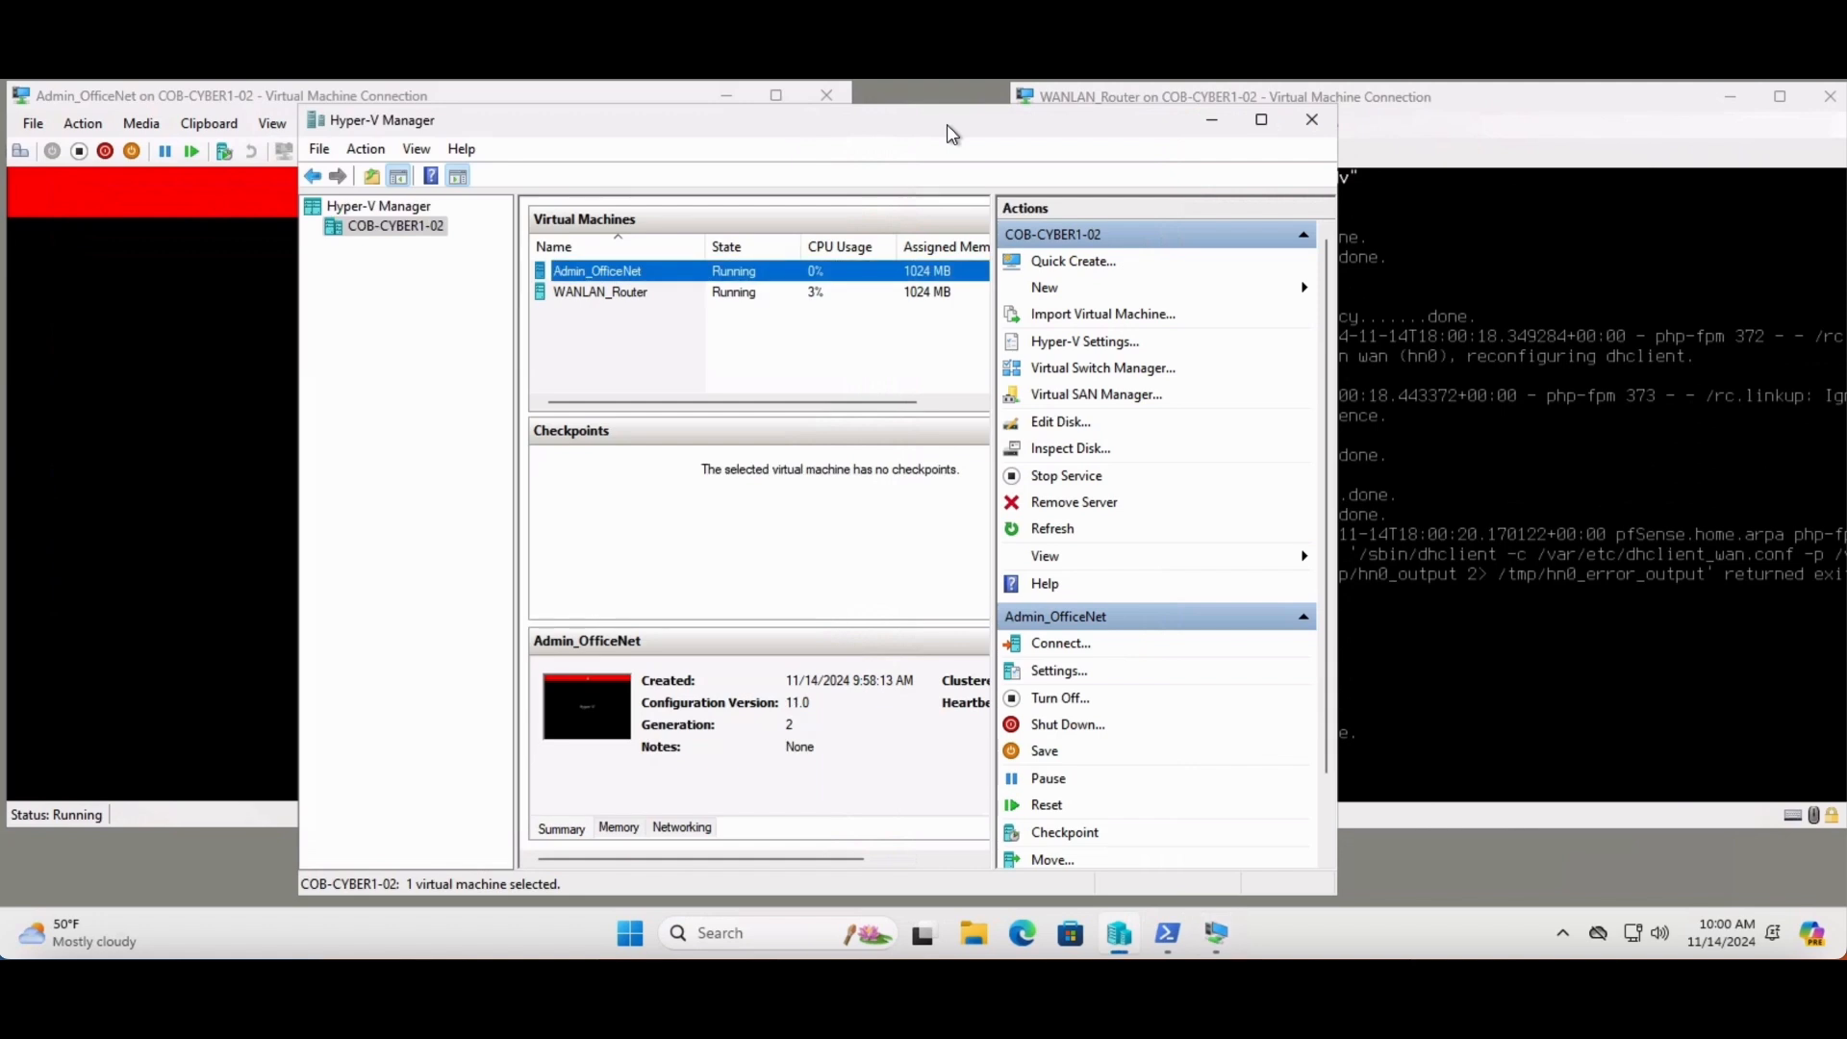
click(1212, 124)
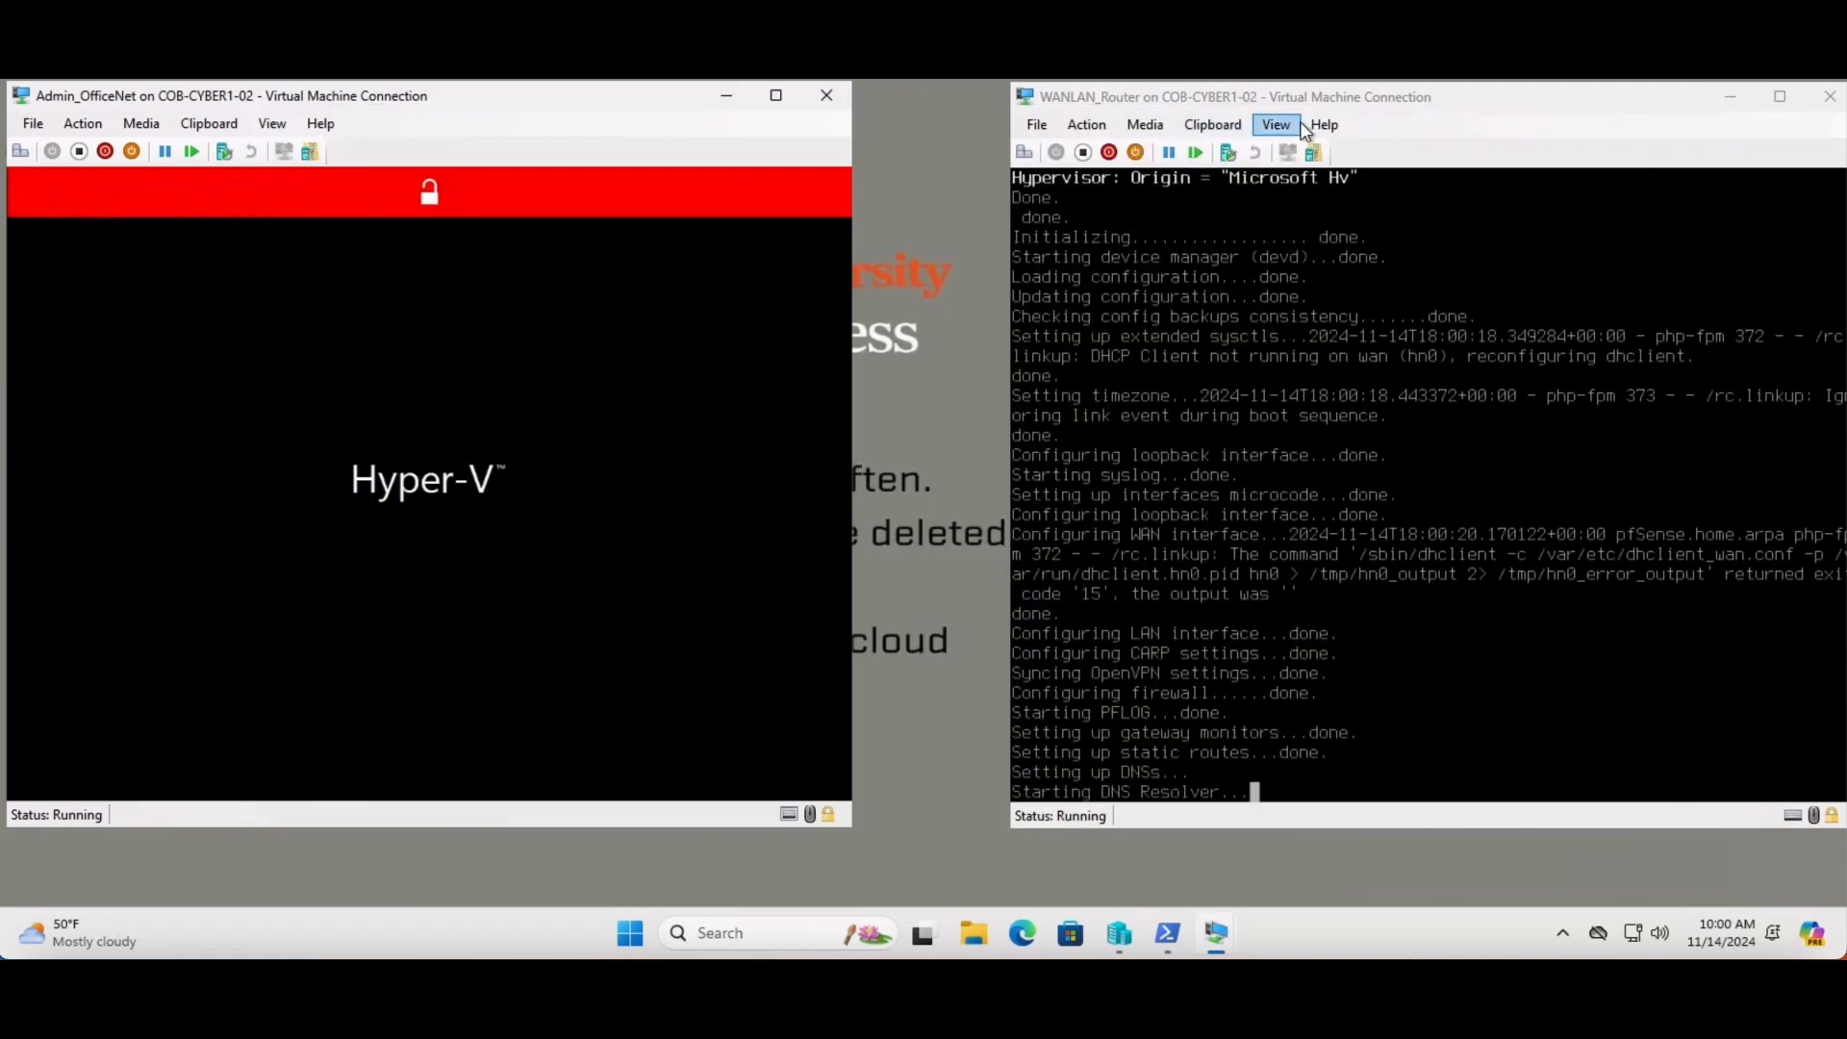
- Nudge WANLAN_Router left and focus the VM windows while Ubuntu and pfSense finish booting
drag(1404, 96, 1389, 106)
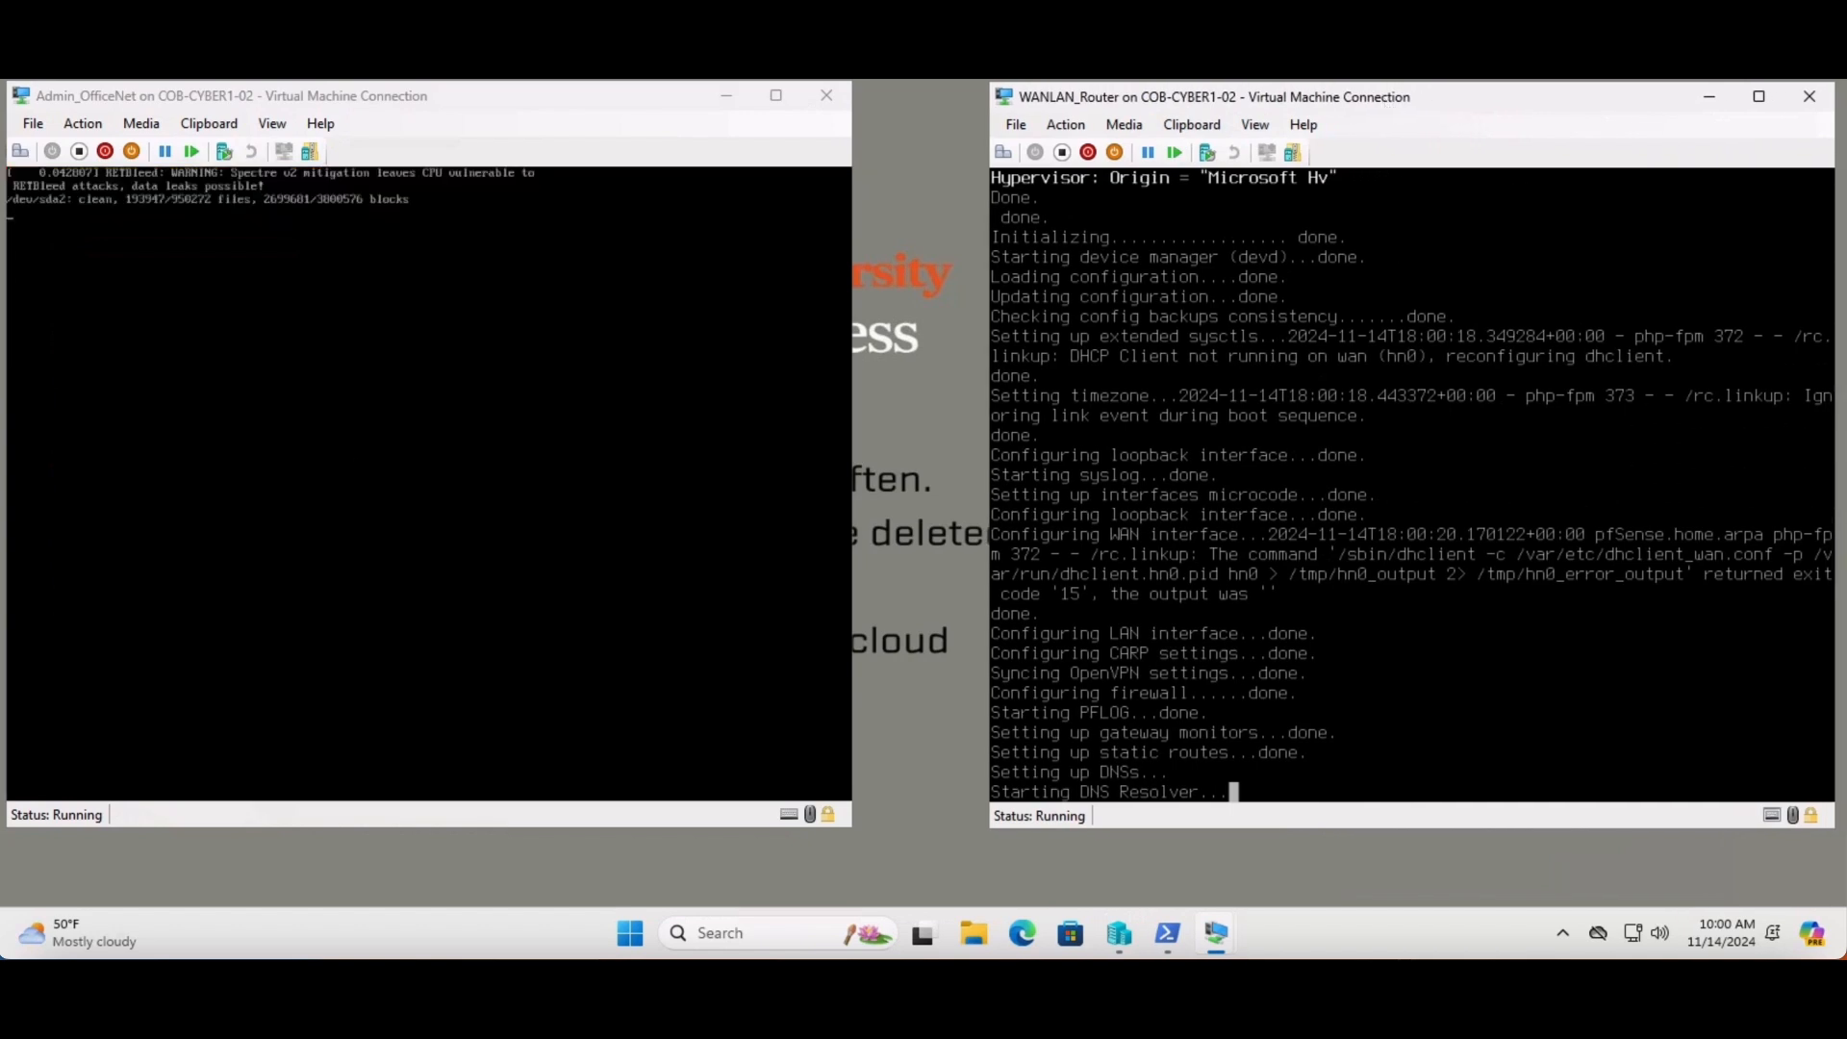
click(1270, 835)
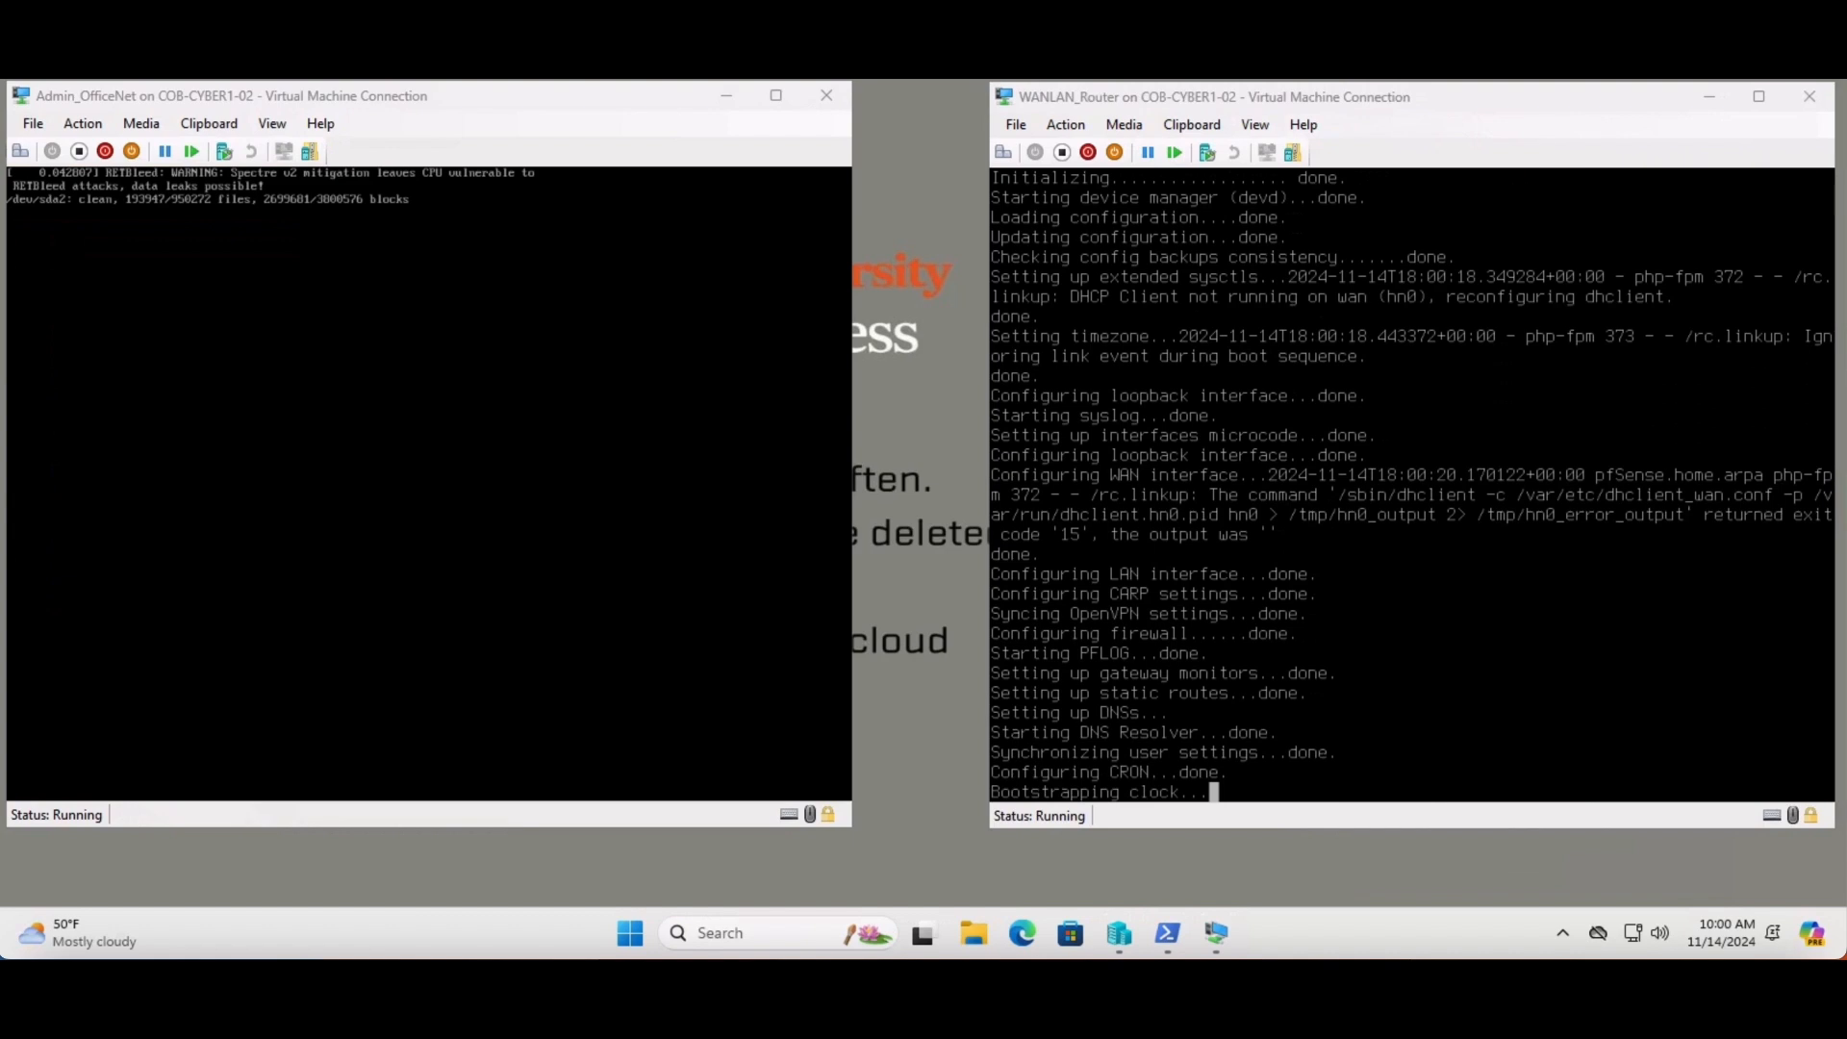
click(1366, 615)
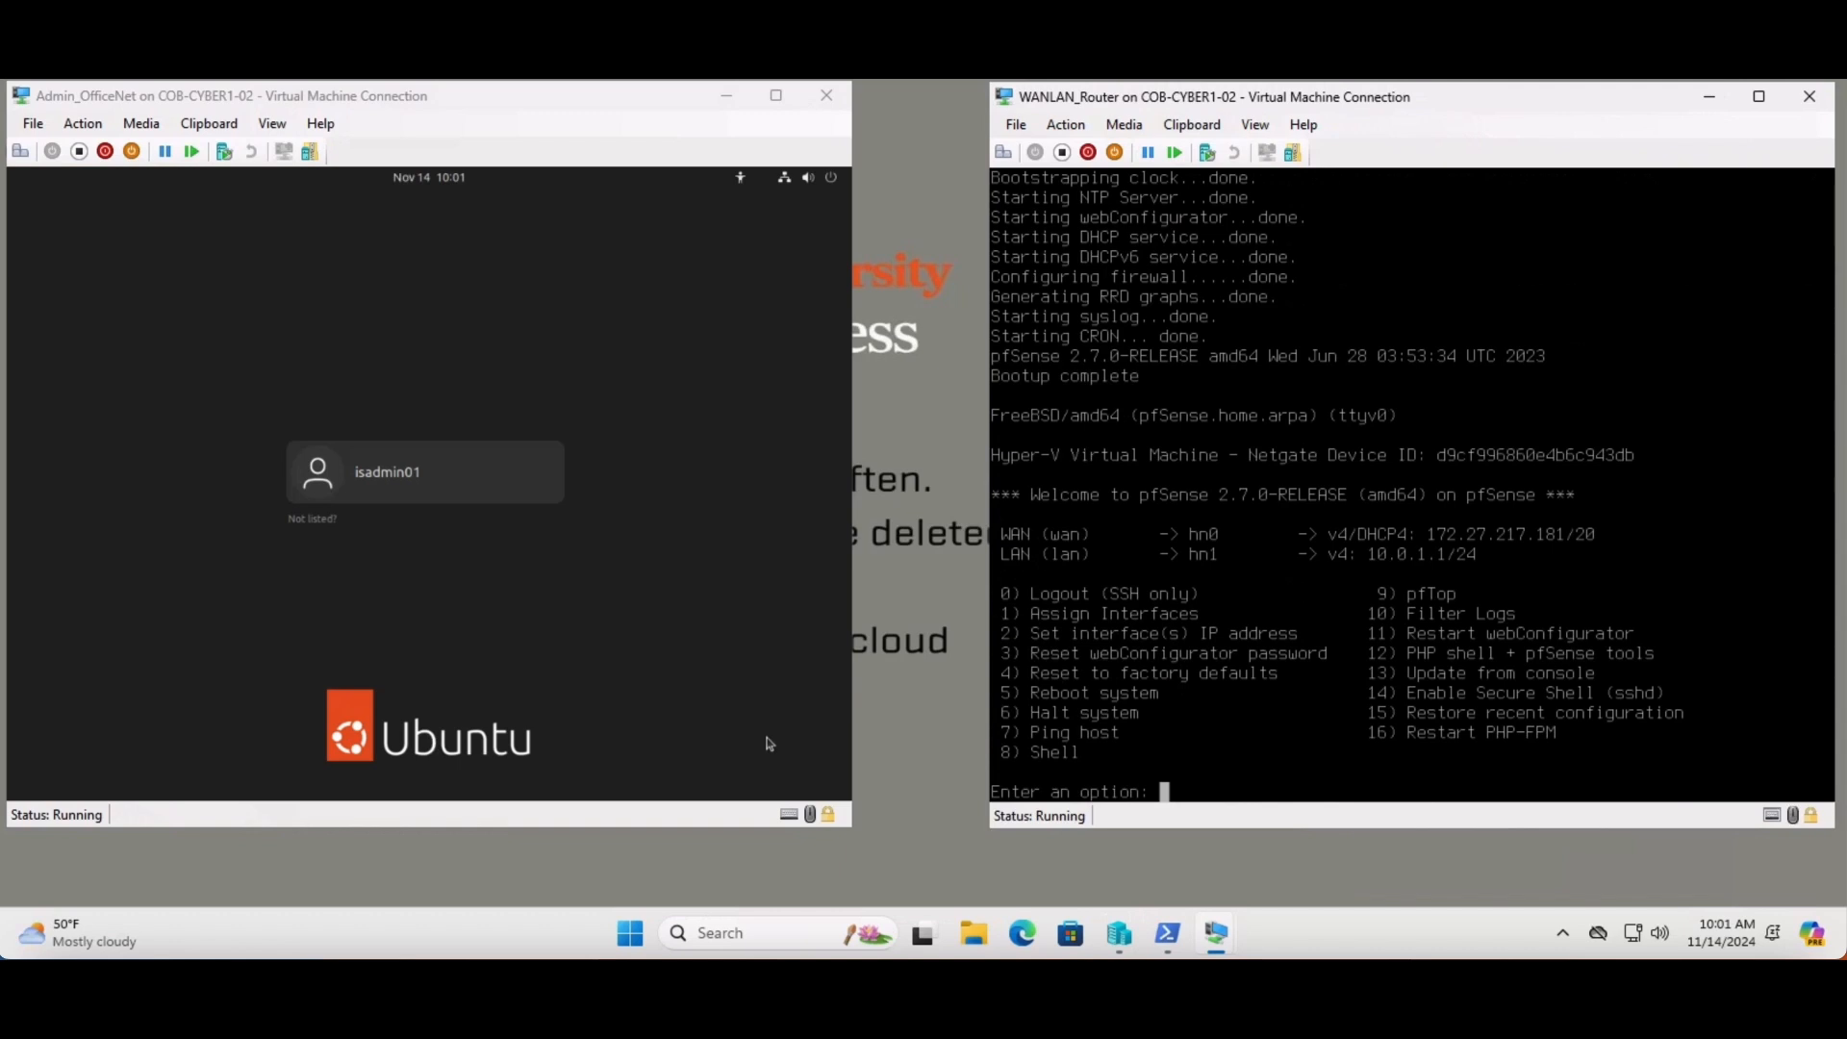
- Log in to the Ubuntu admin account with its password, checking it via the eye toggle
click(770, 744)
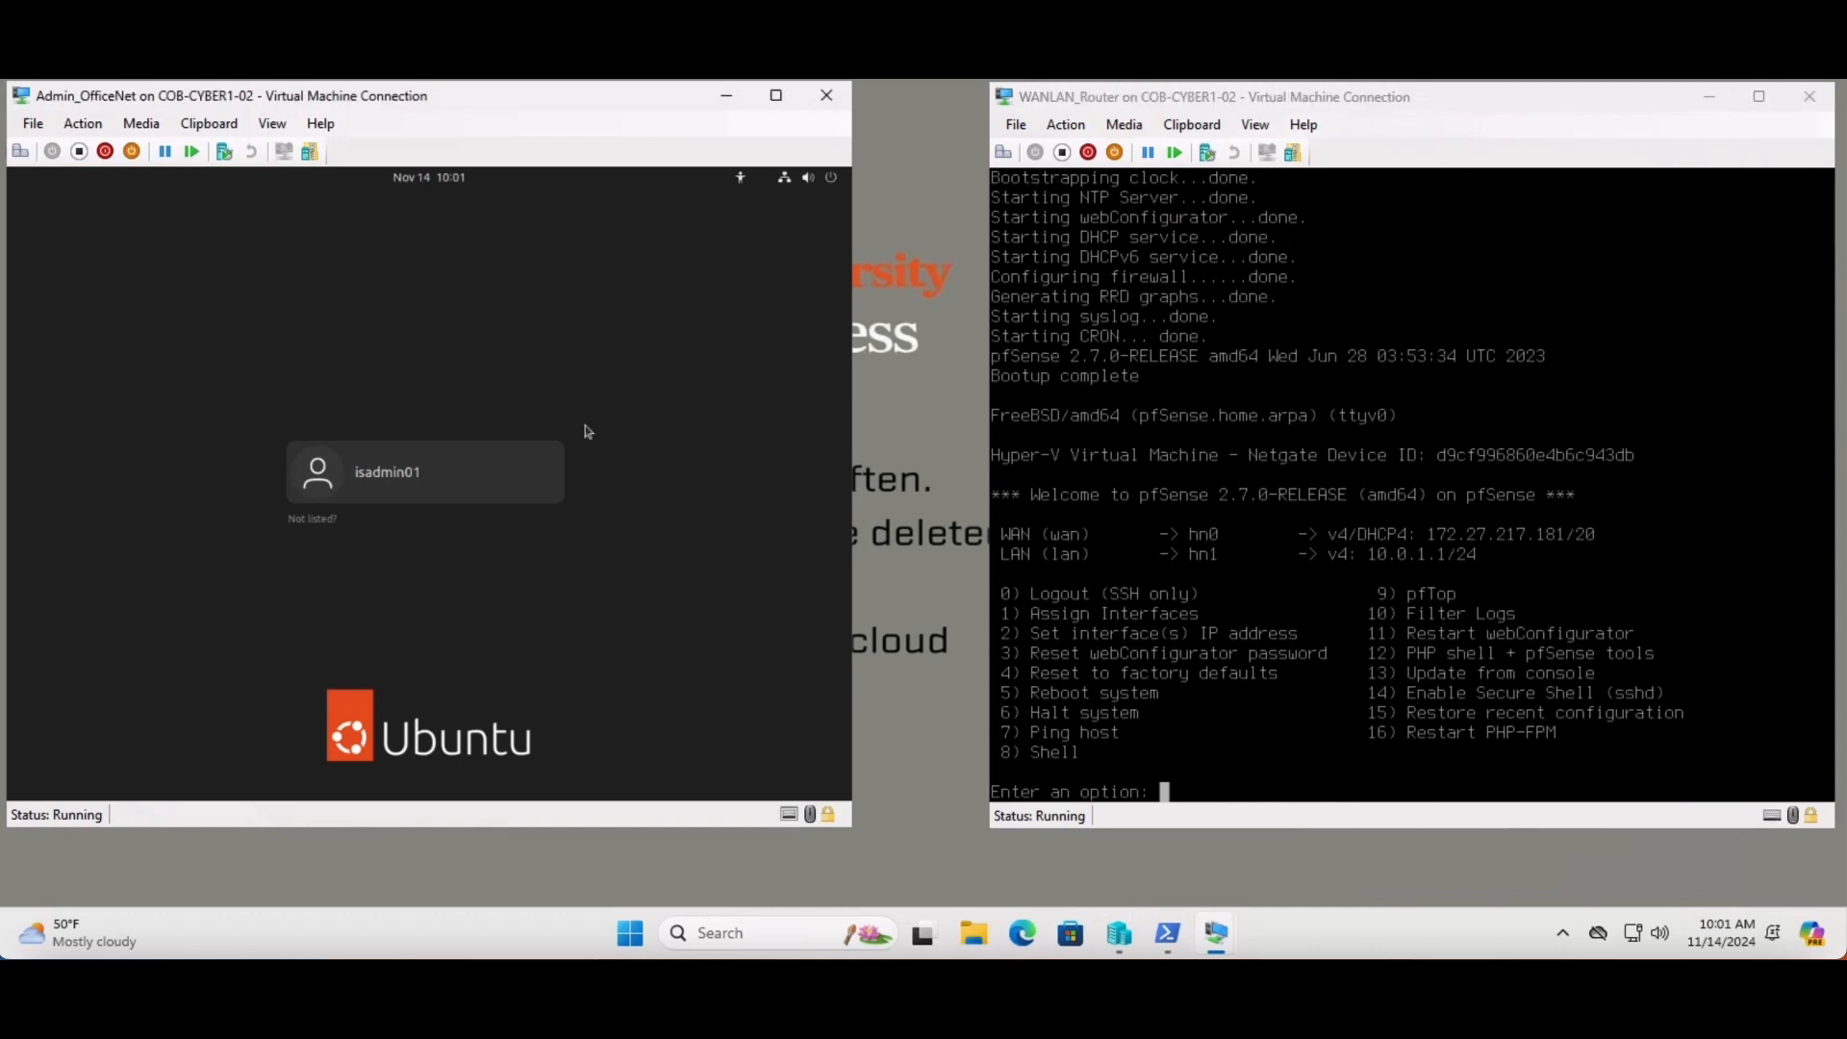
click(471, 477)
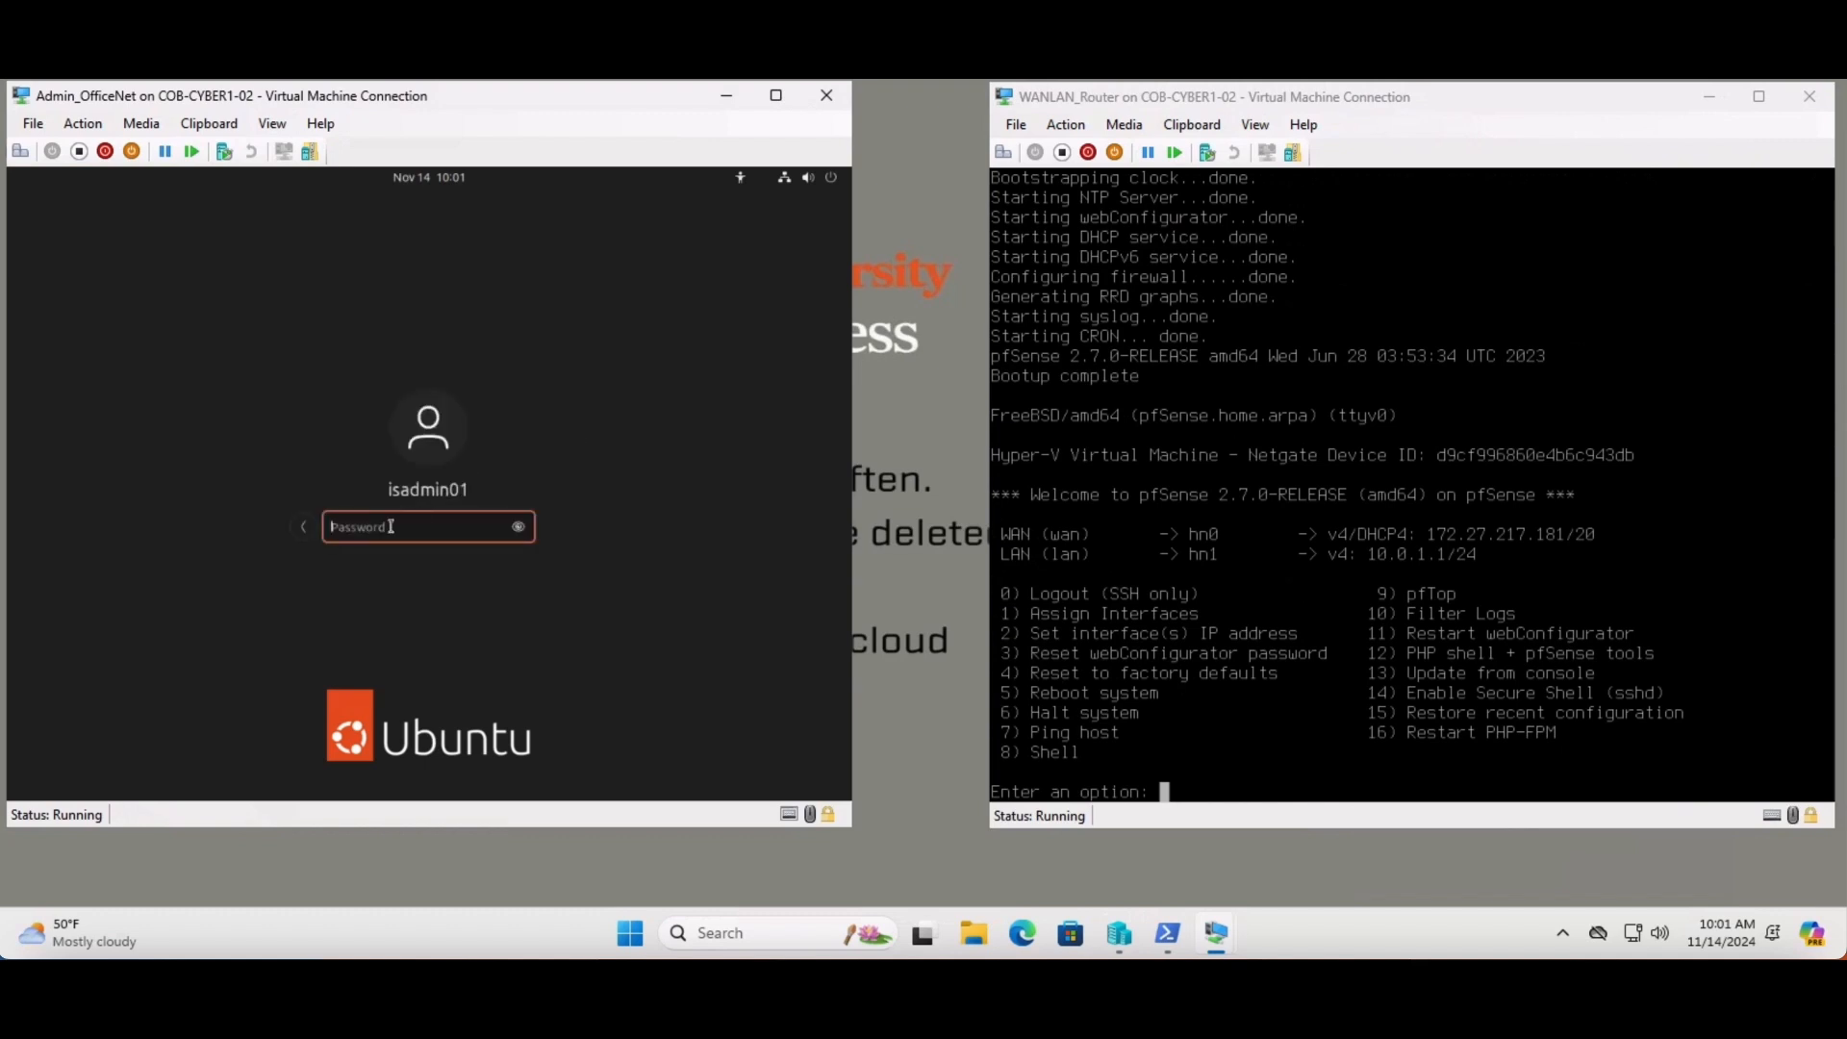
text(**********)
click(519, 529)
click(519, 528)
text(1)
key(Return)
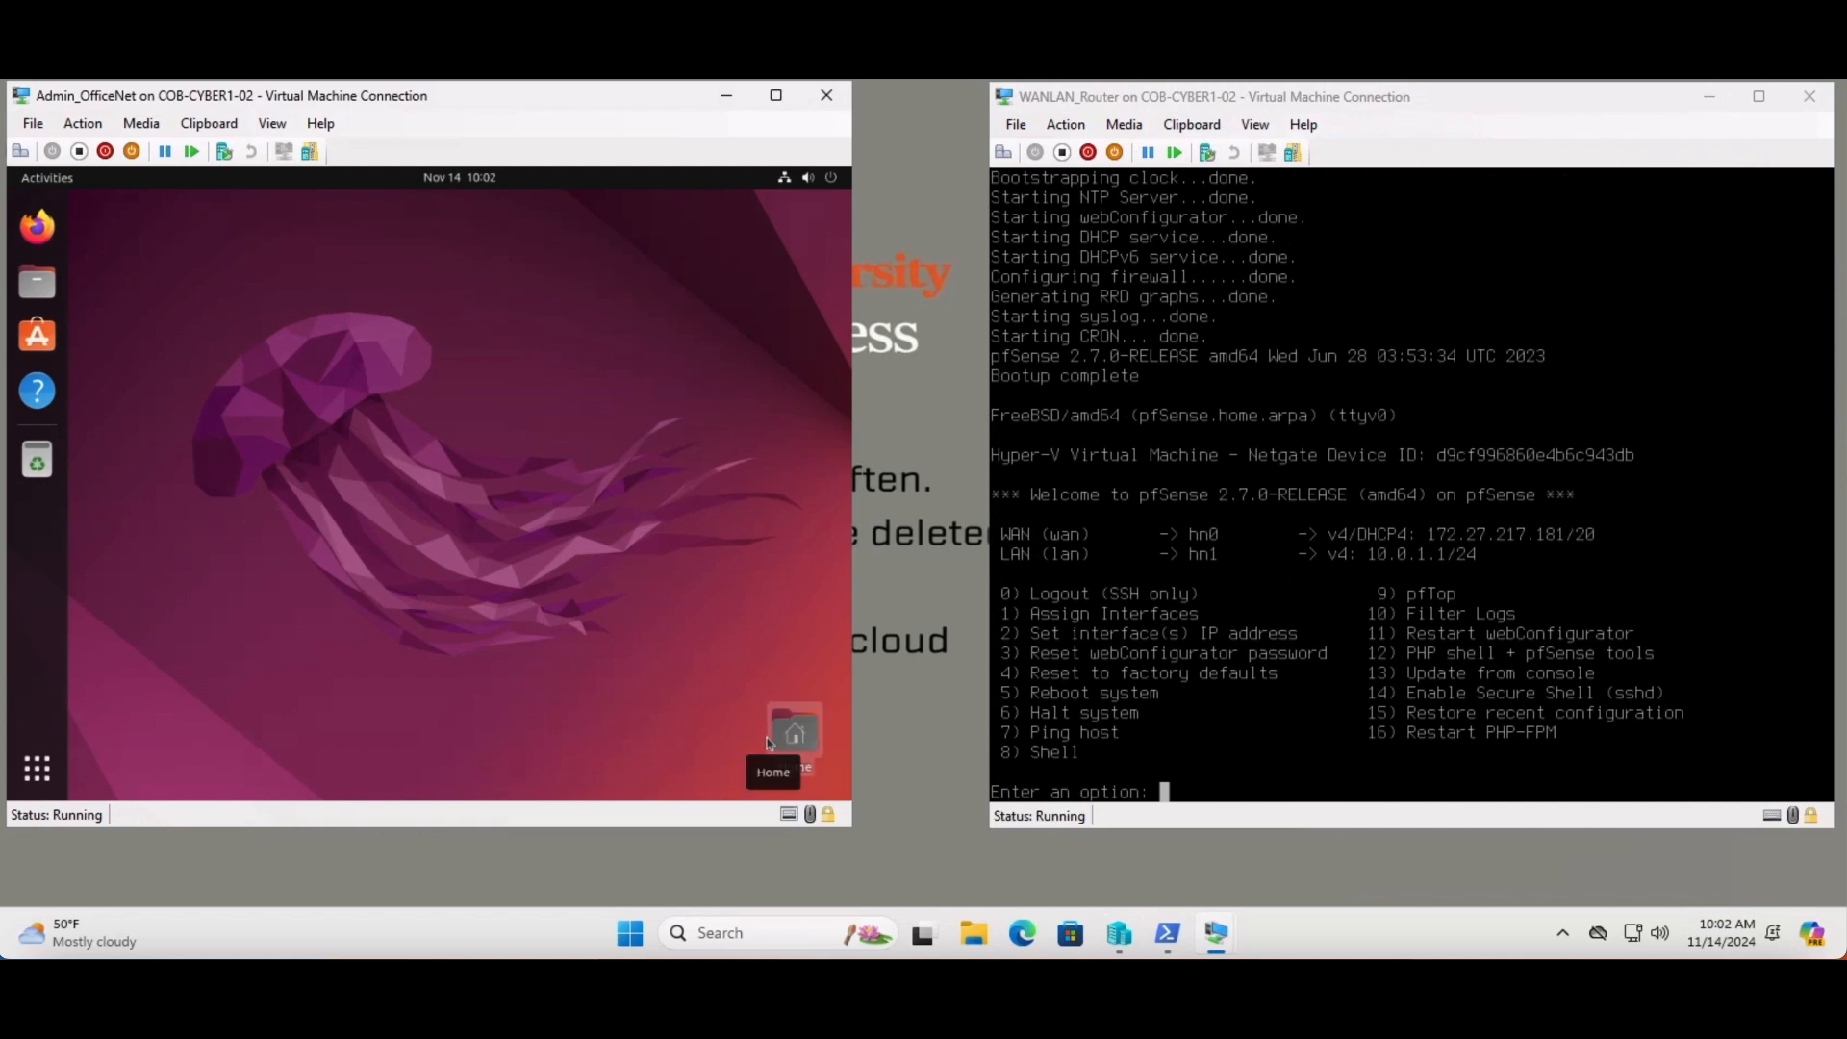
- Open the wired connection's details in Settings to see IPv4 address 10.0.1.3
click(790, 182)
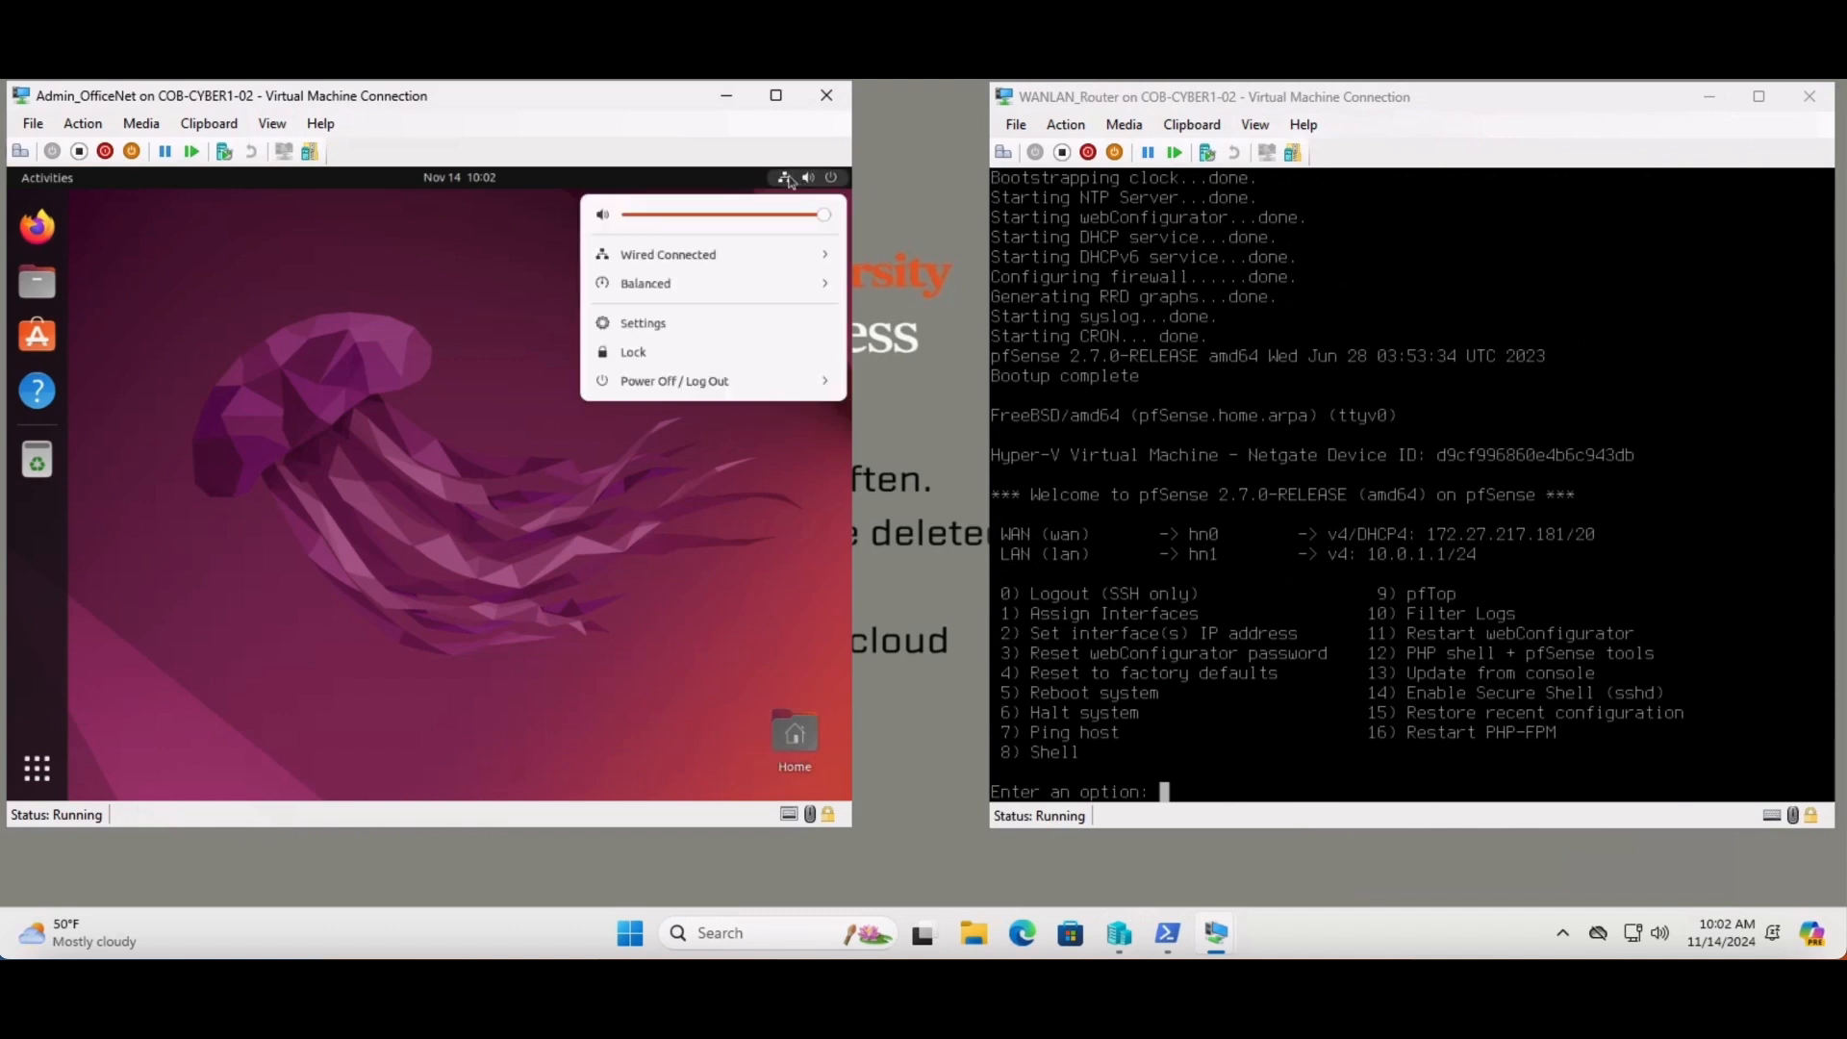
click(703, 256)
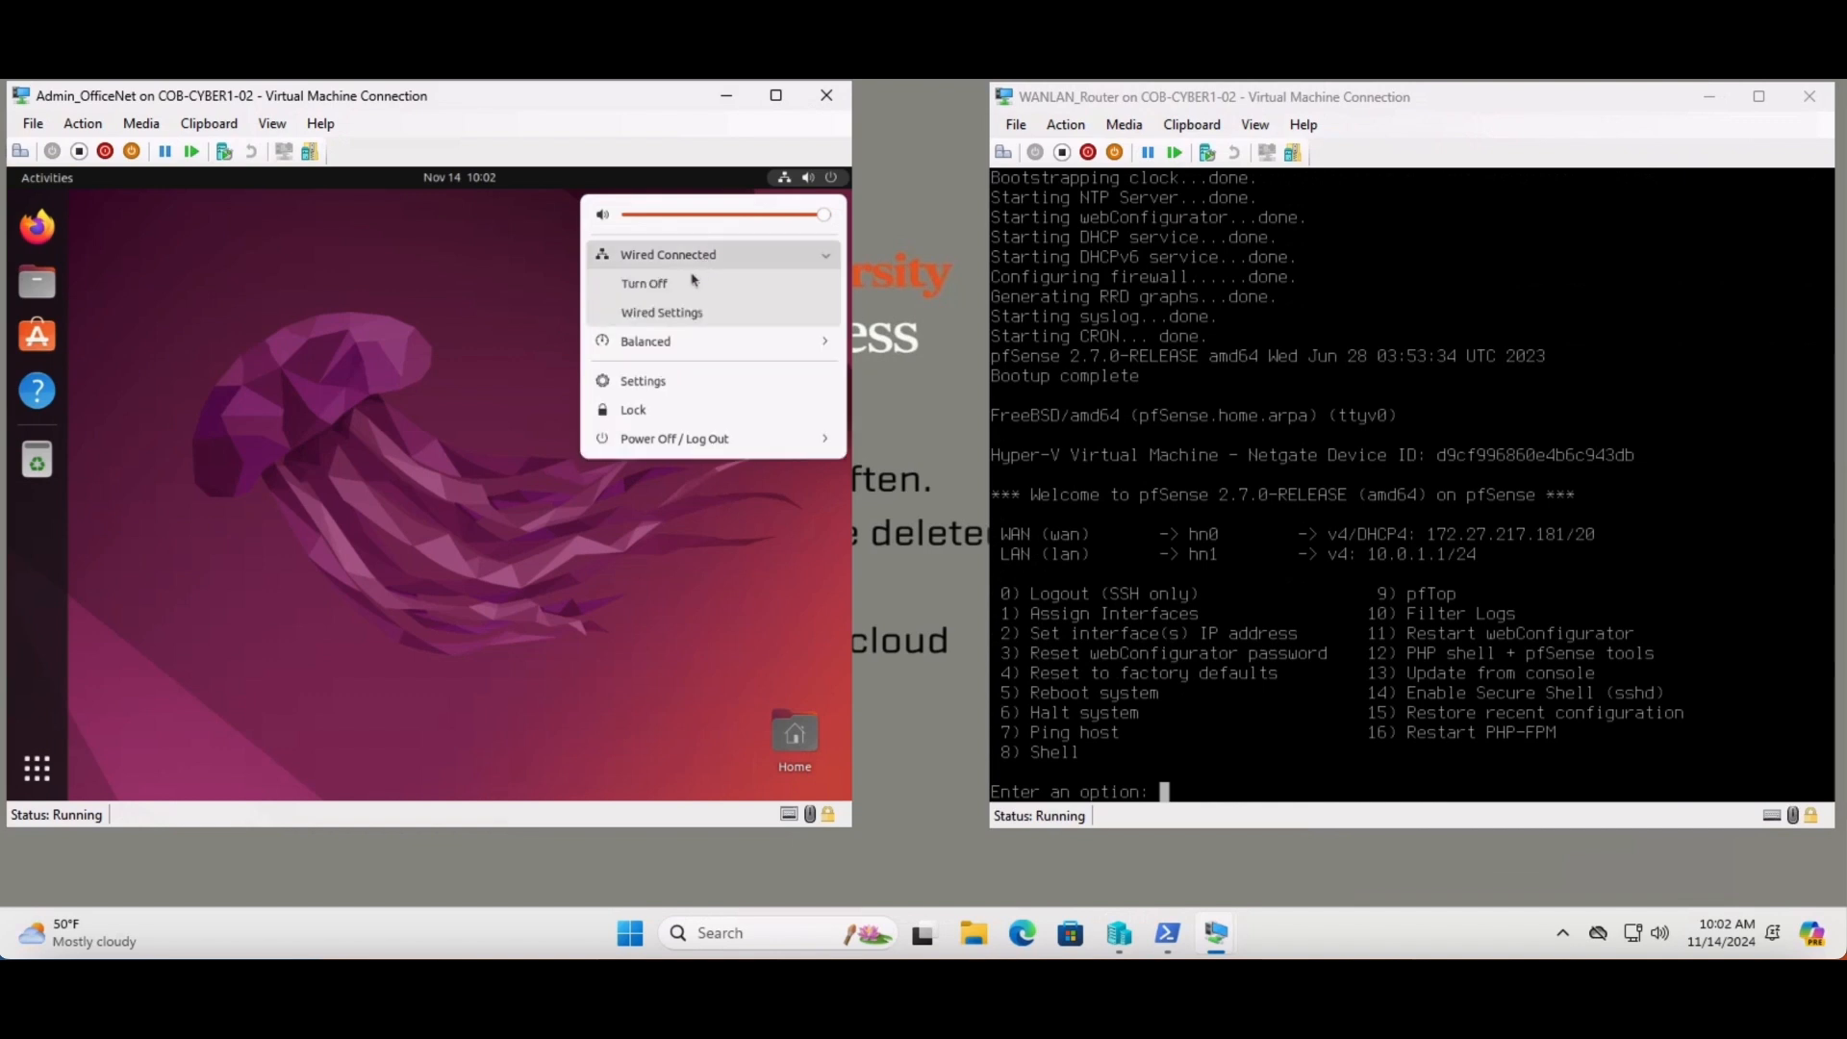
click(671, 314)
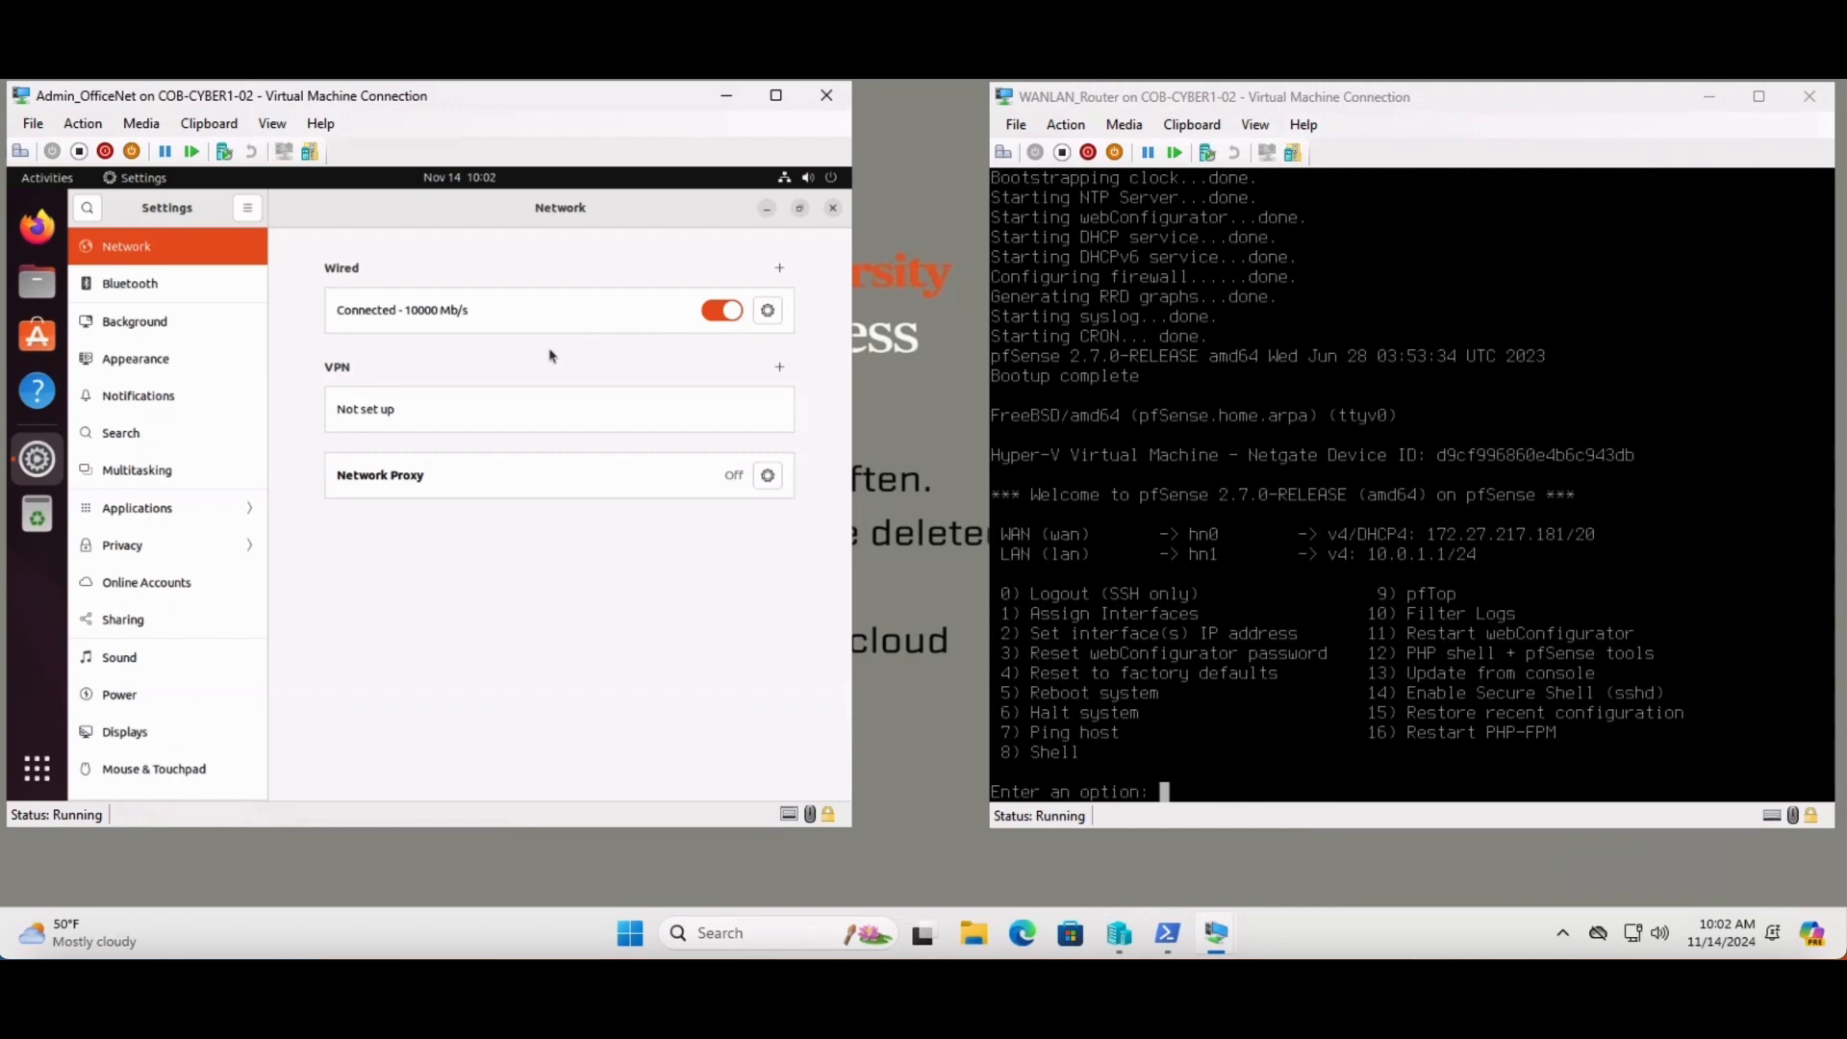
click(768, 312)
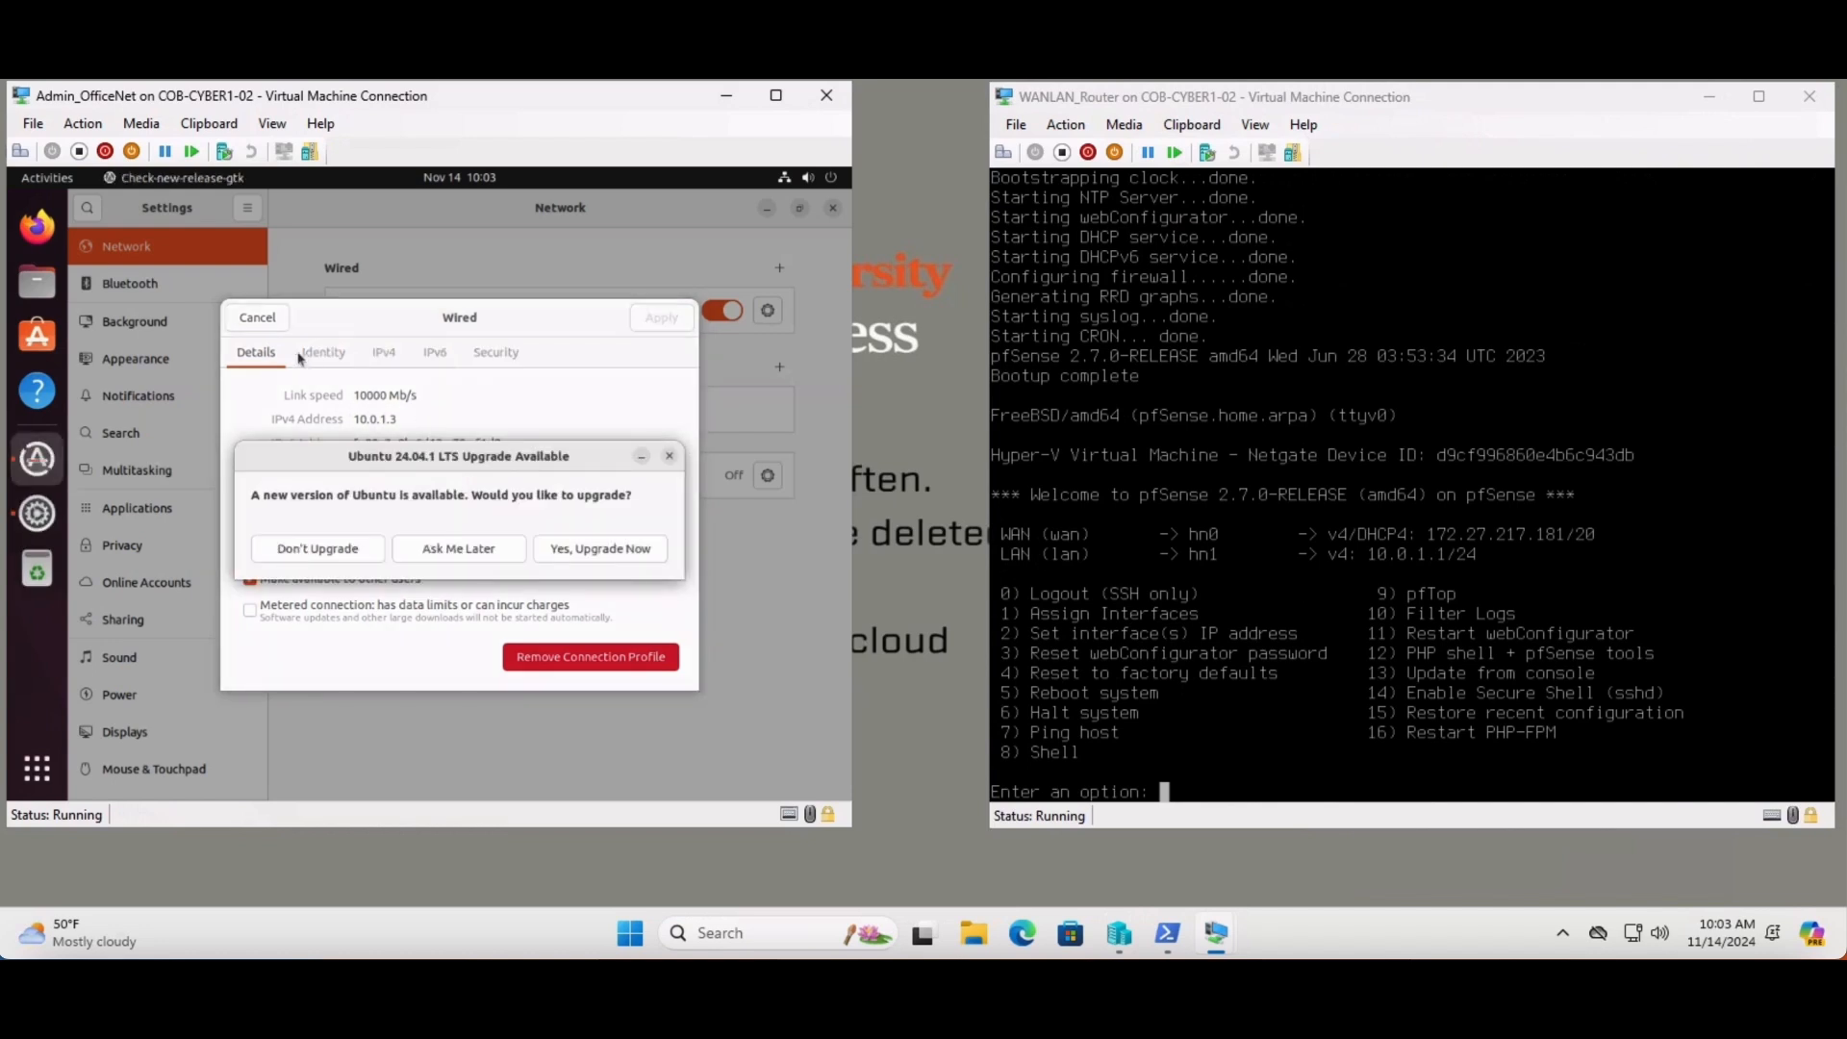
- Postpone the Ubuntu upgrade, cancel the wired details, and close Settings
click(477, 549)
click(258, 319)
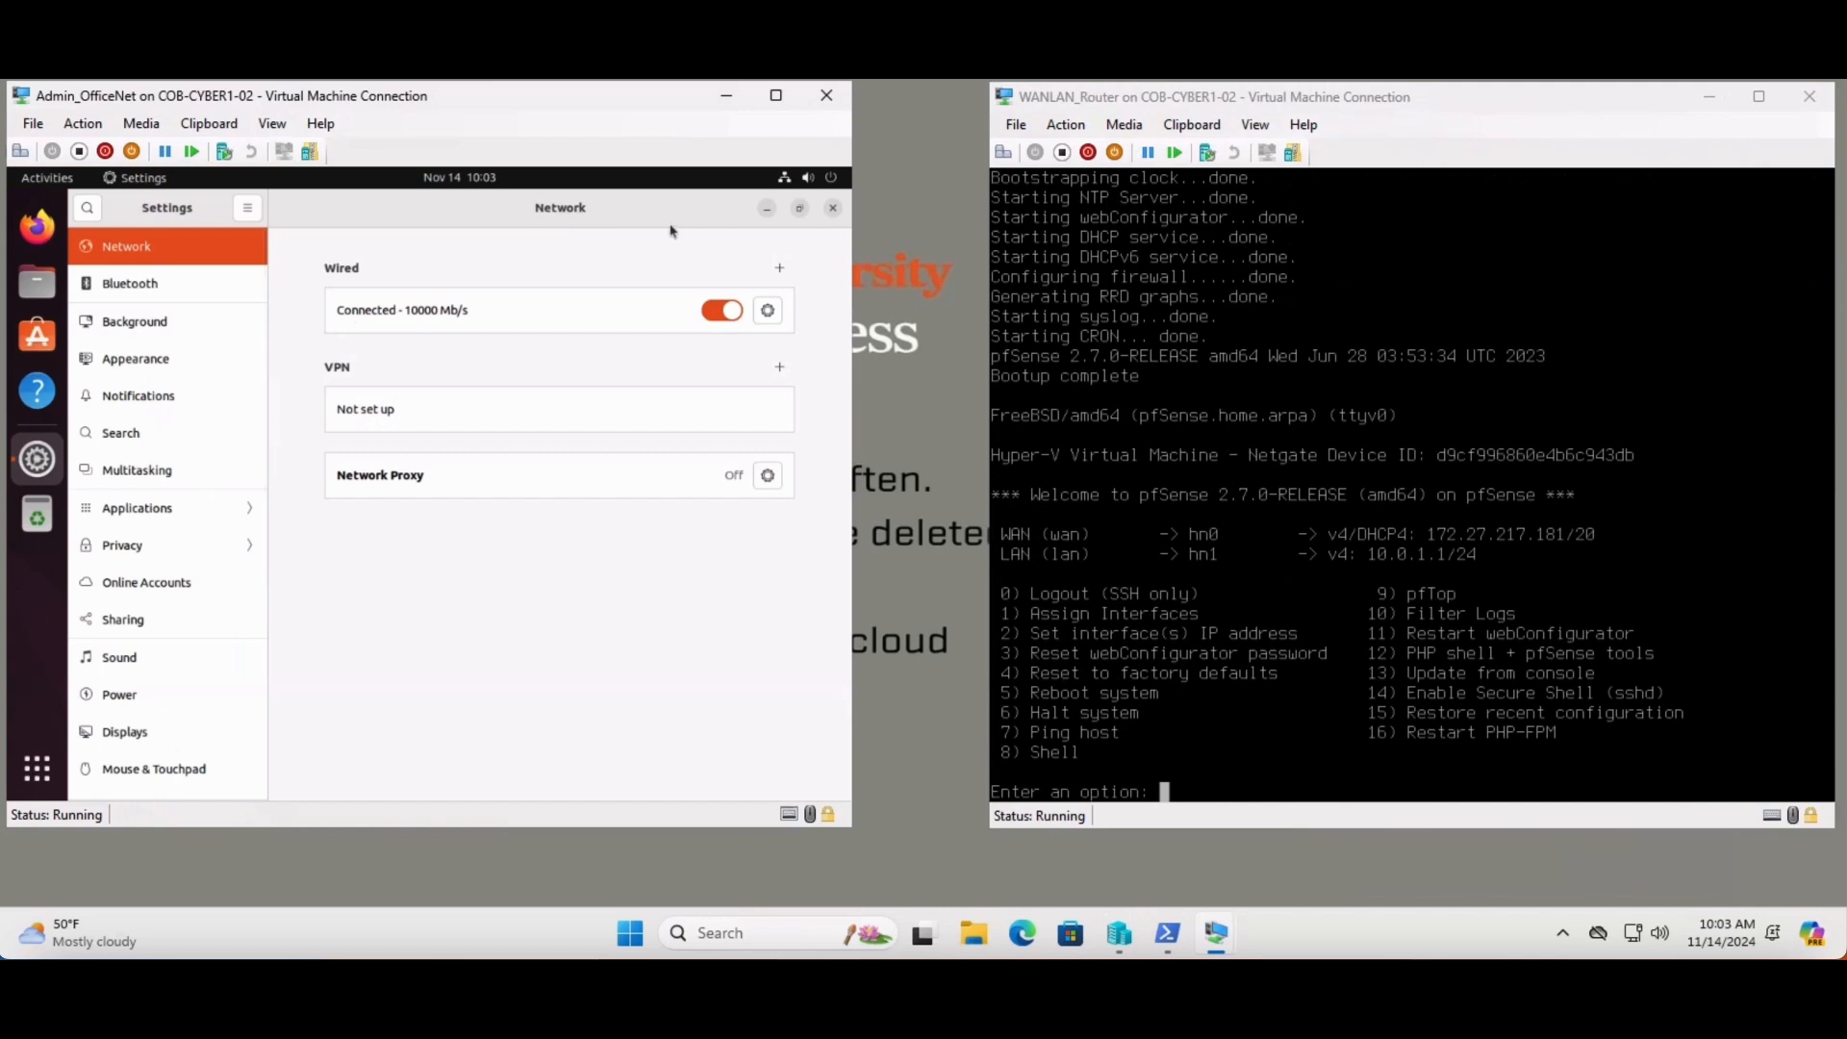
click(833, 207)
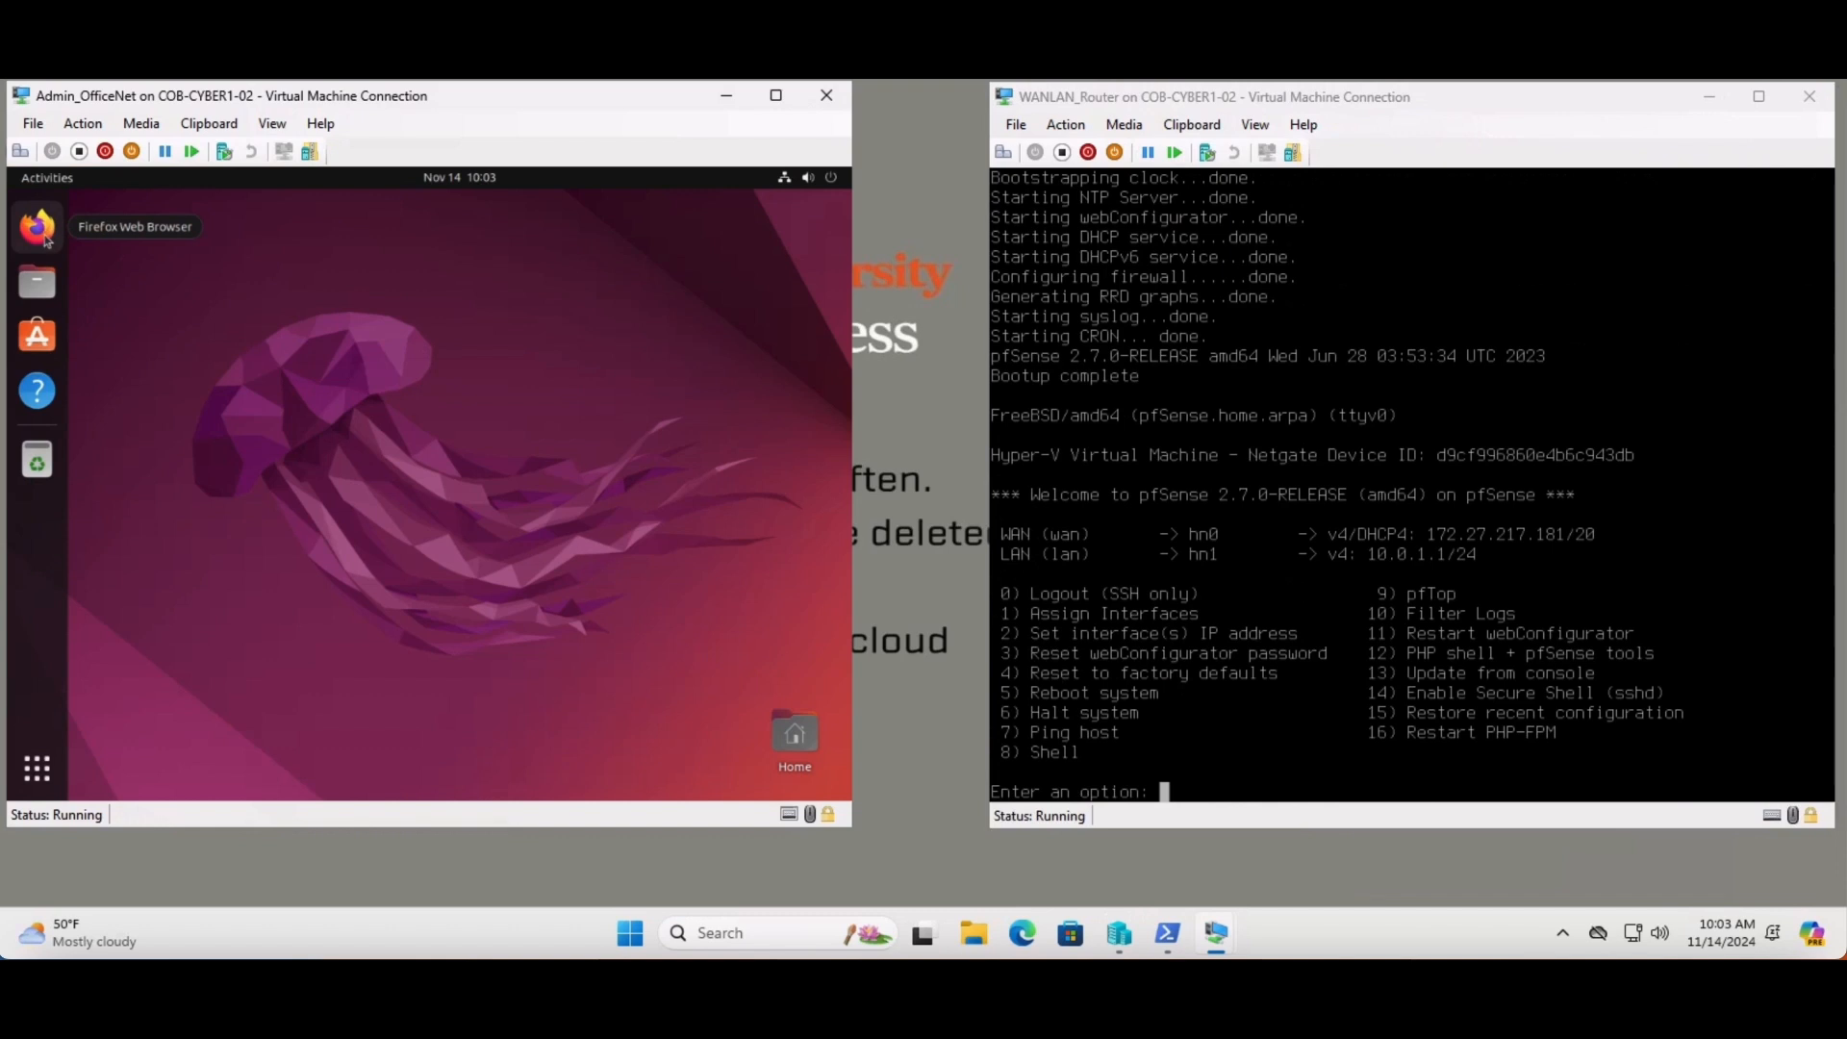
- Launch Firefox from the dock in the Admin_OfficeNet VM
click(1342, 385)
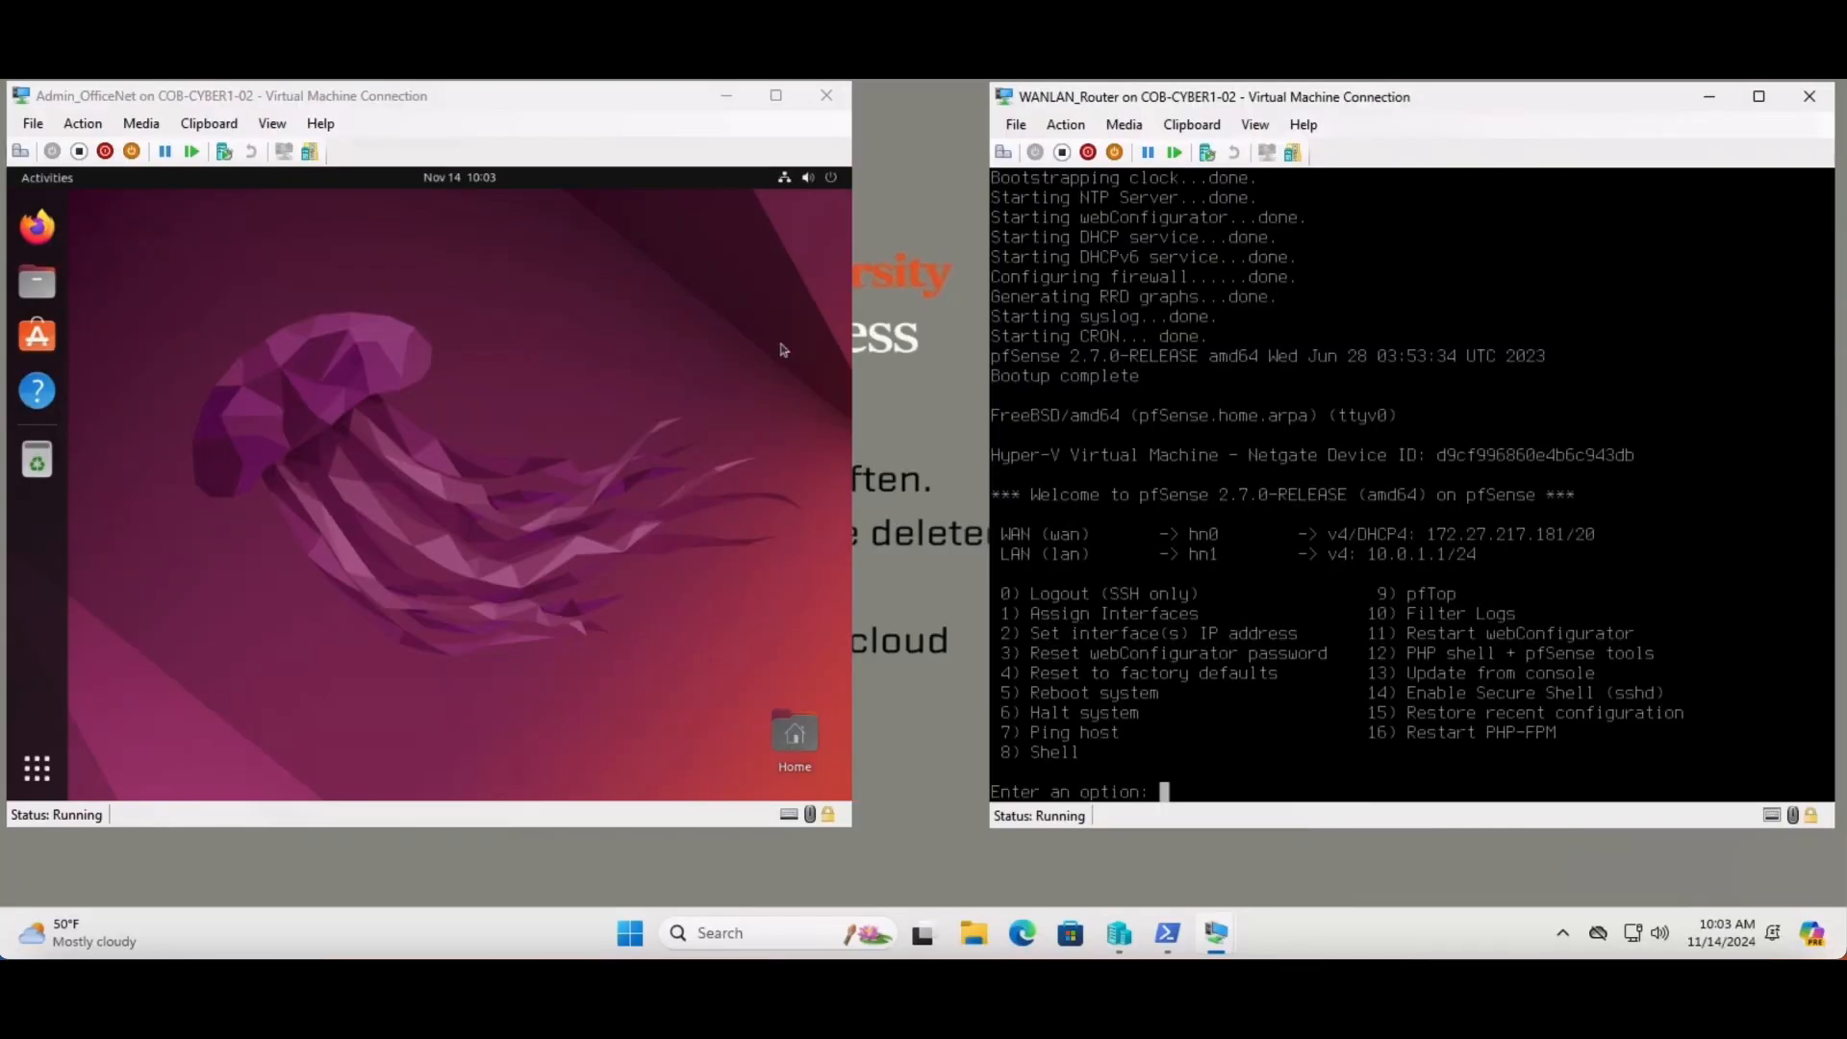
click(782, 350)
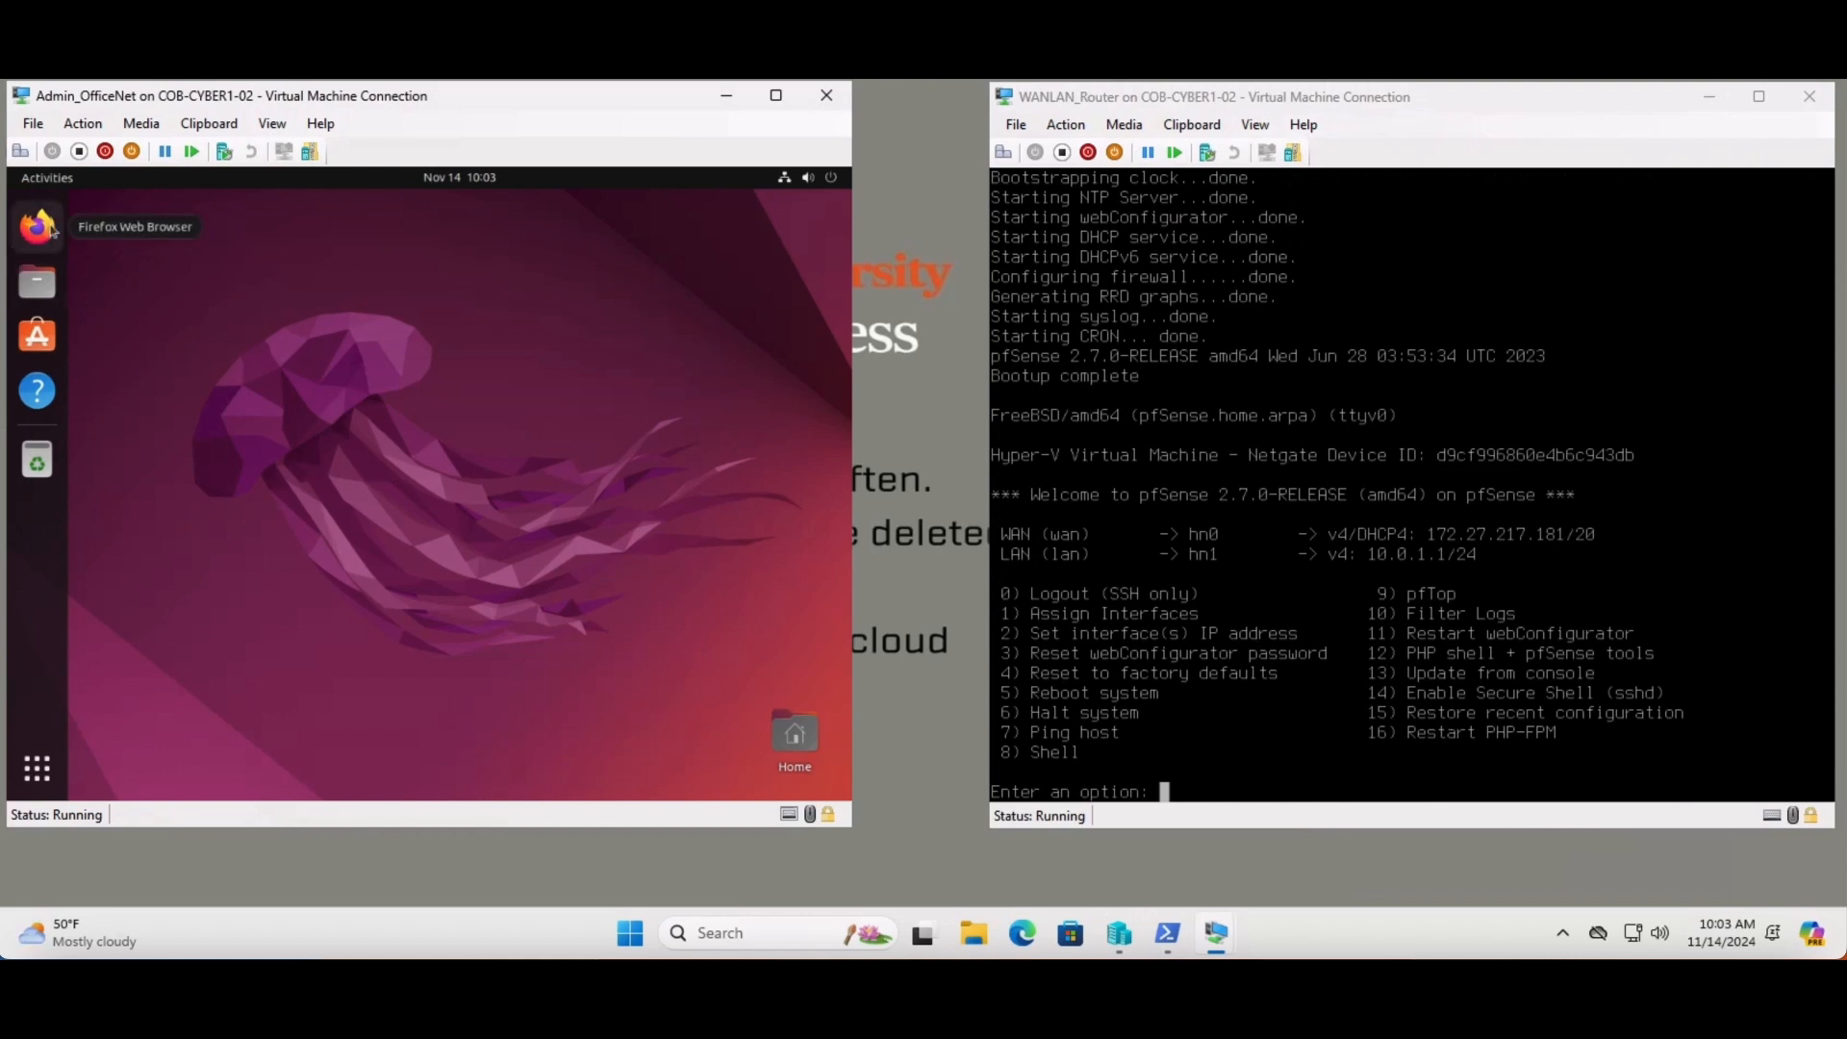
click(38, 227)
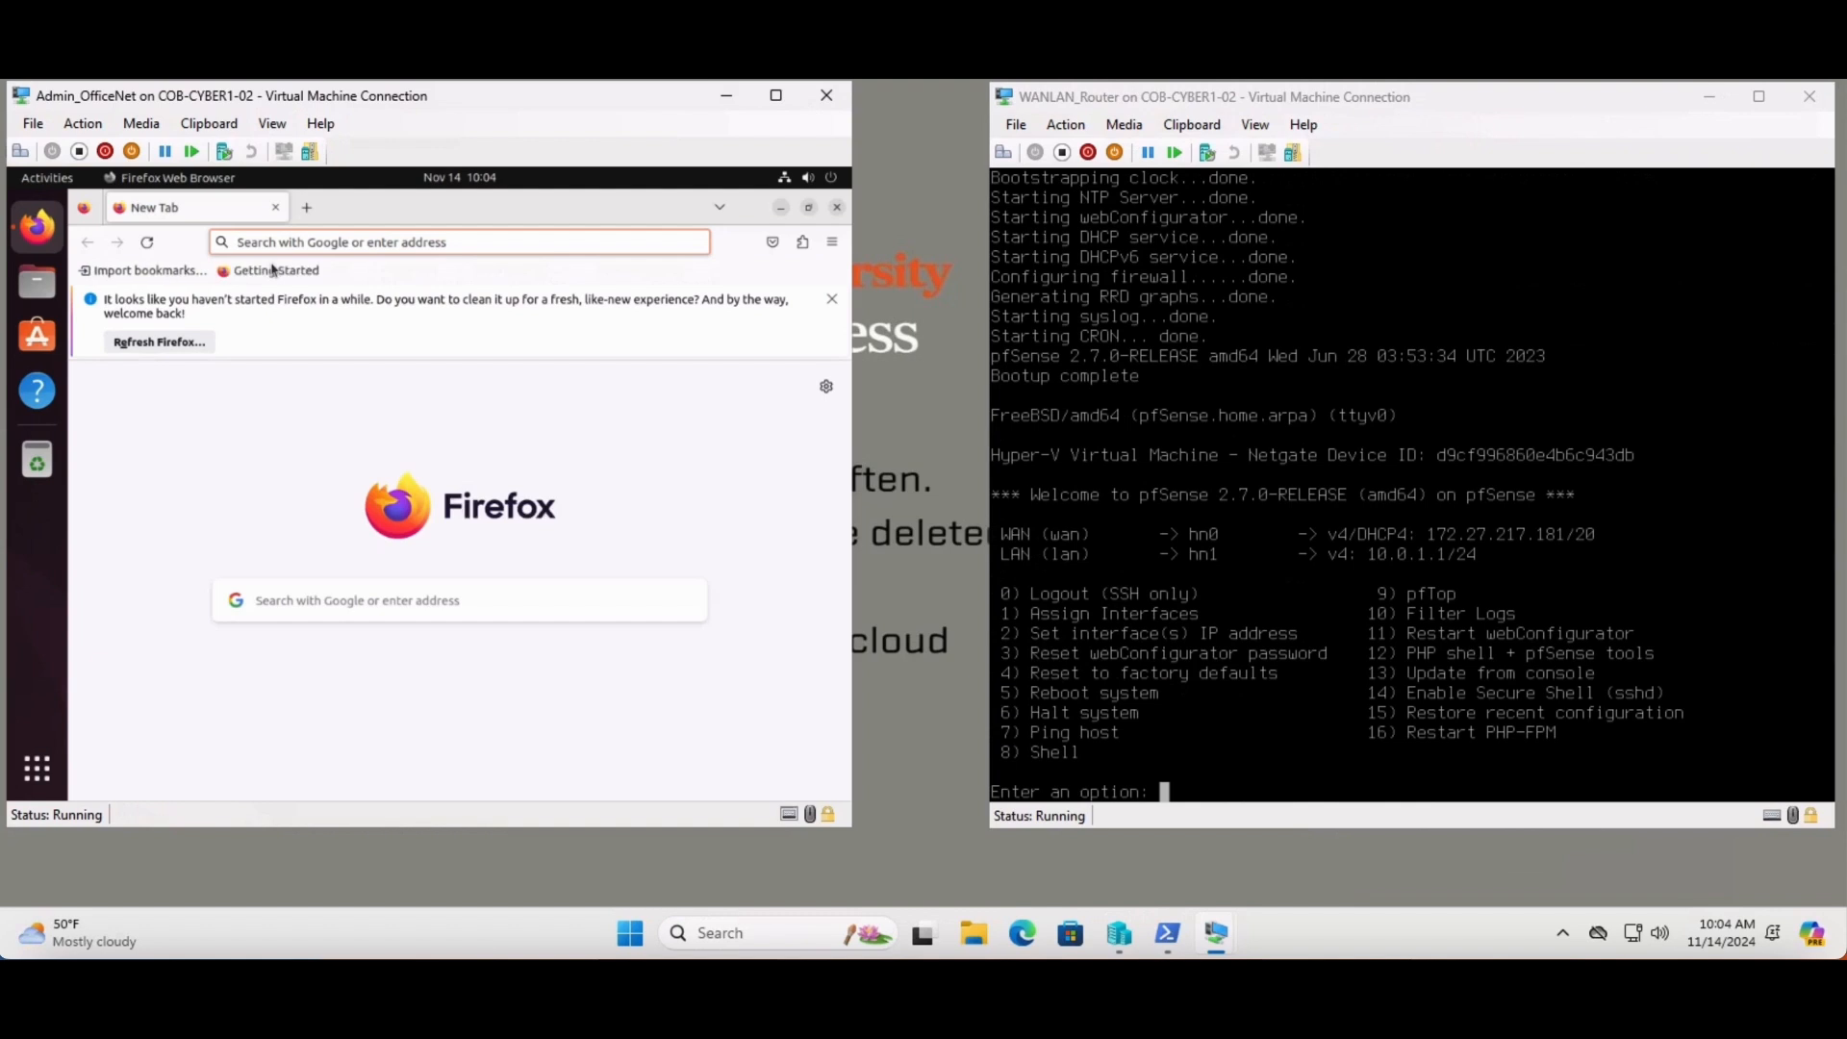
- Browse to 10.0.1.1 and accept the self-signed certificate warning
click(283, 242)
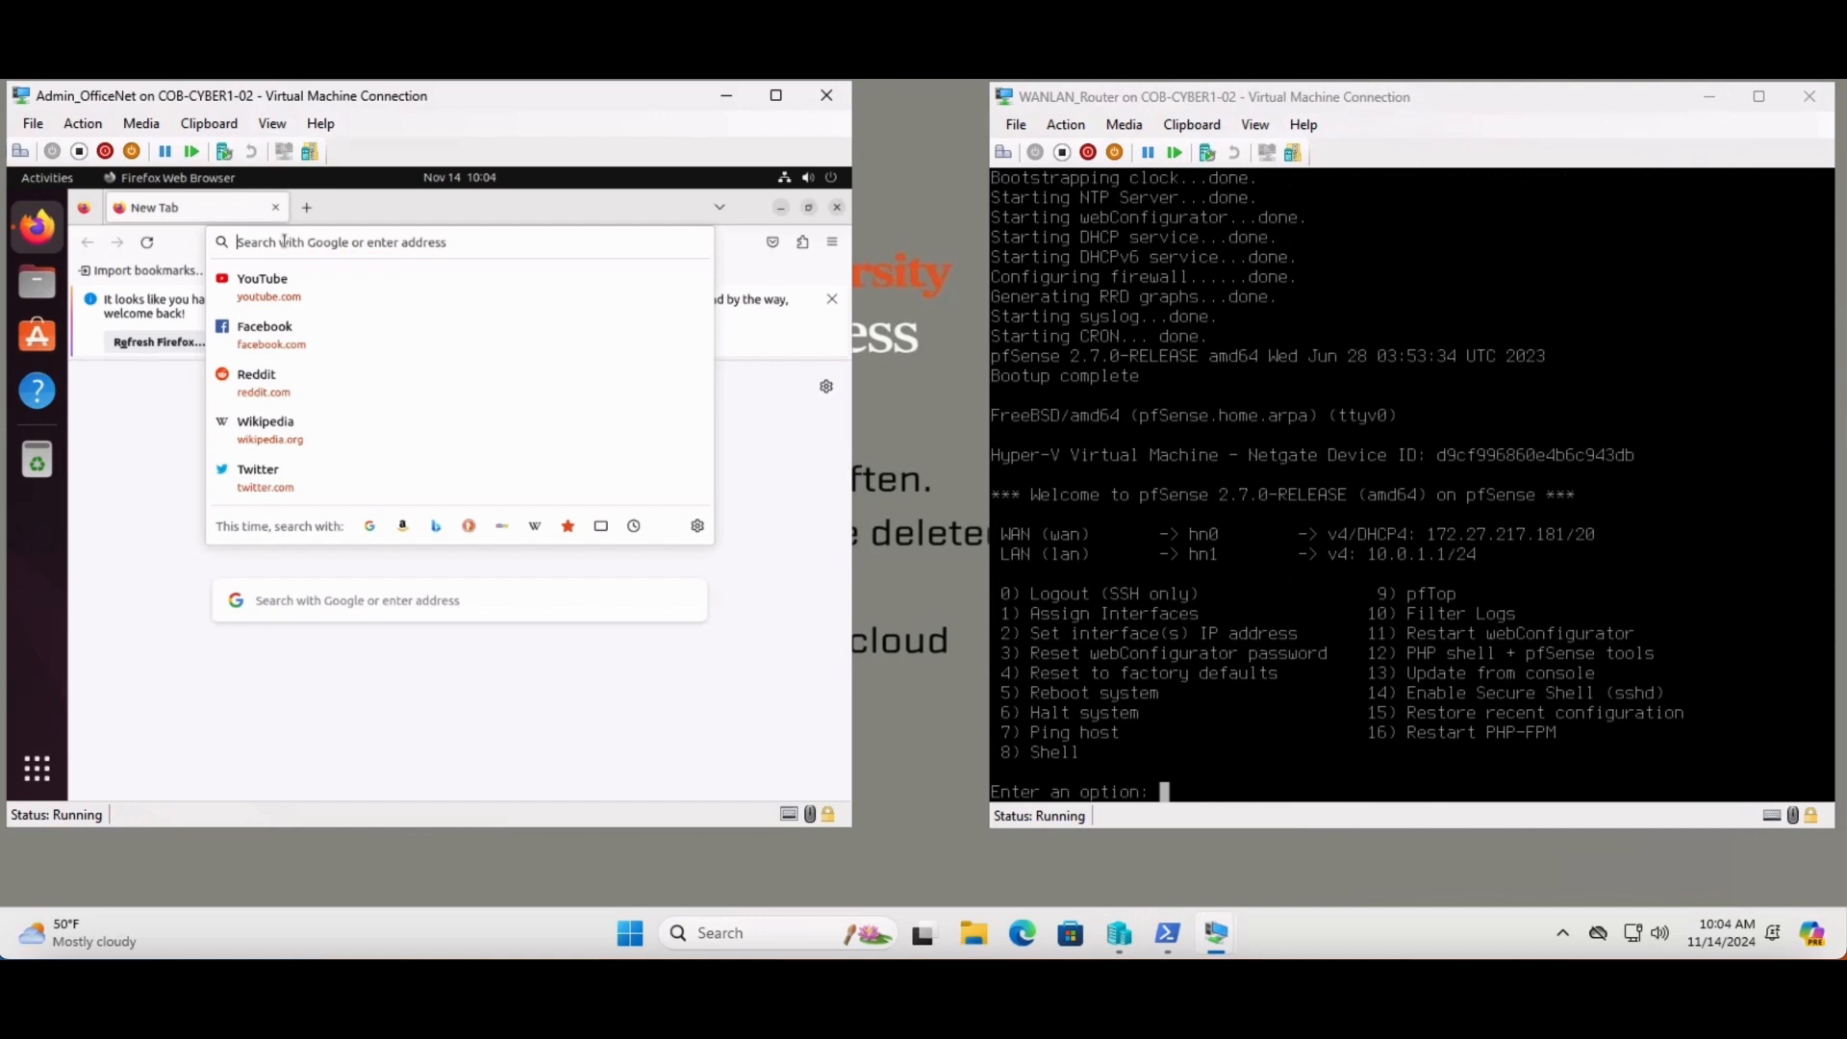
text(10.0)
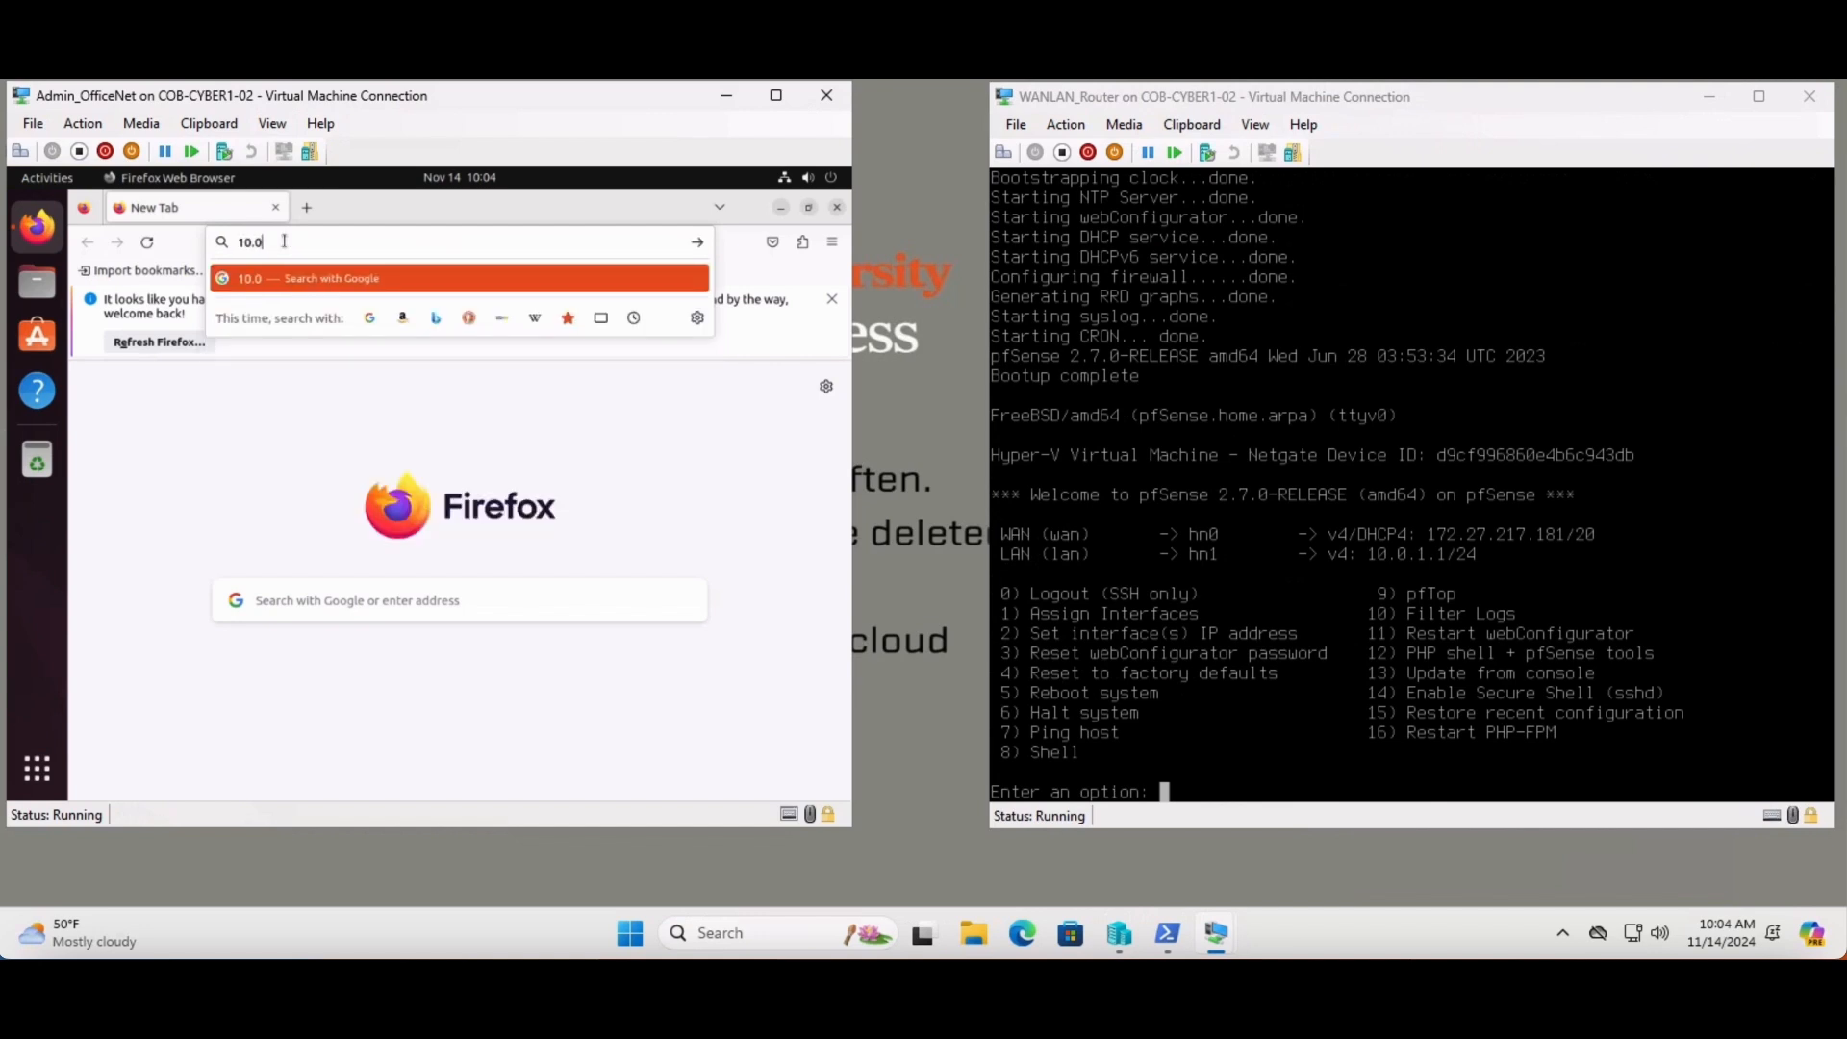
text(.1.1)
key(Return)
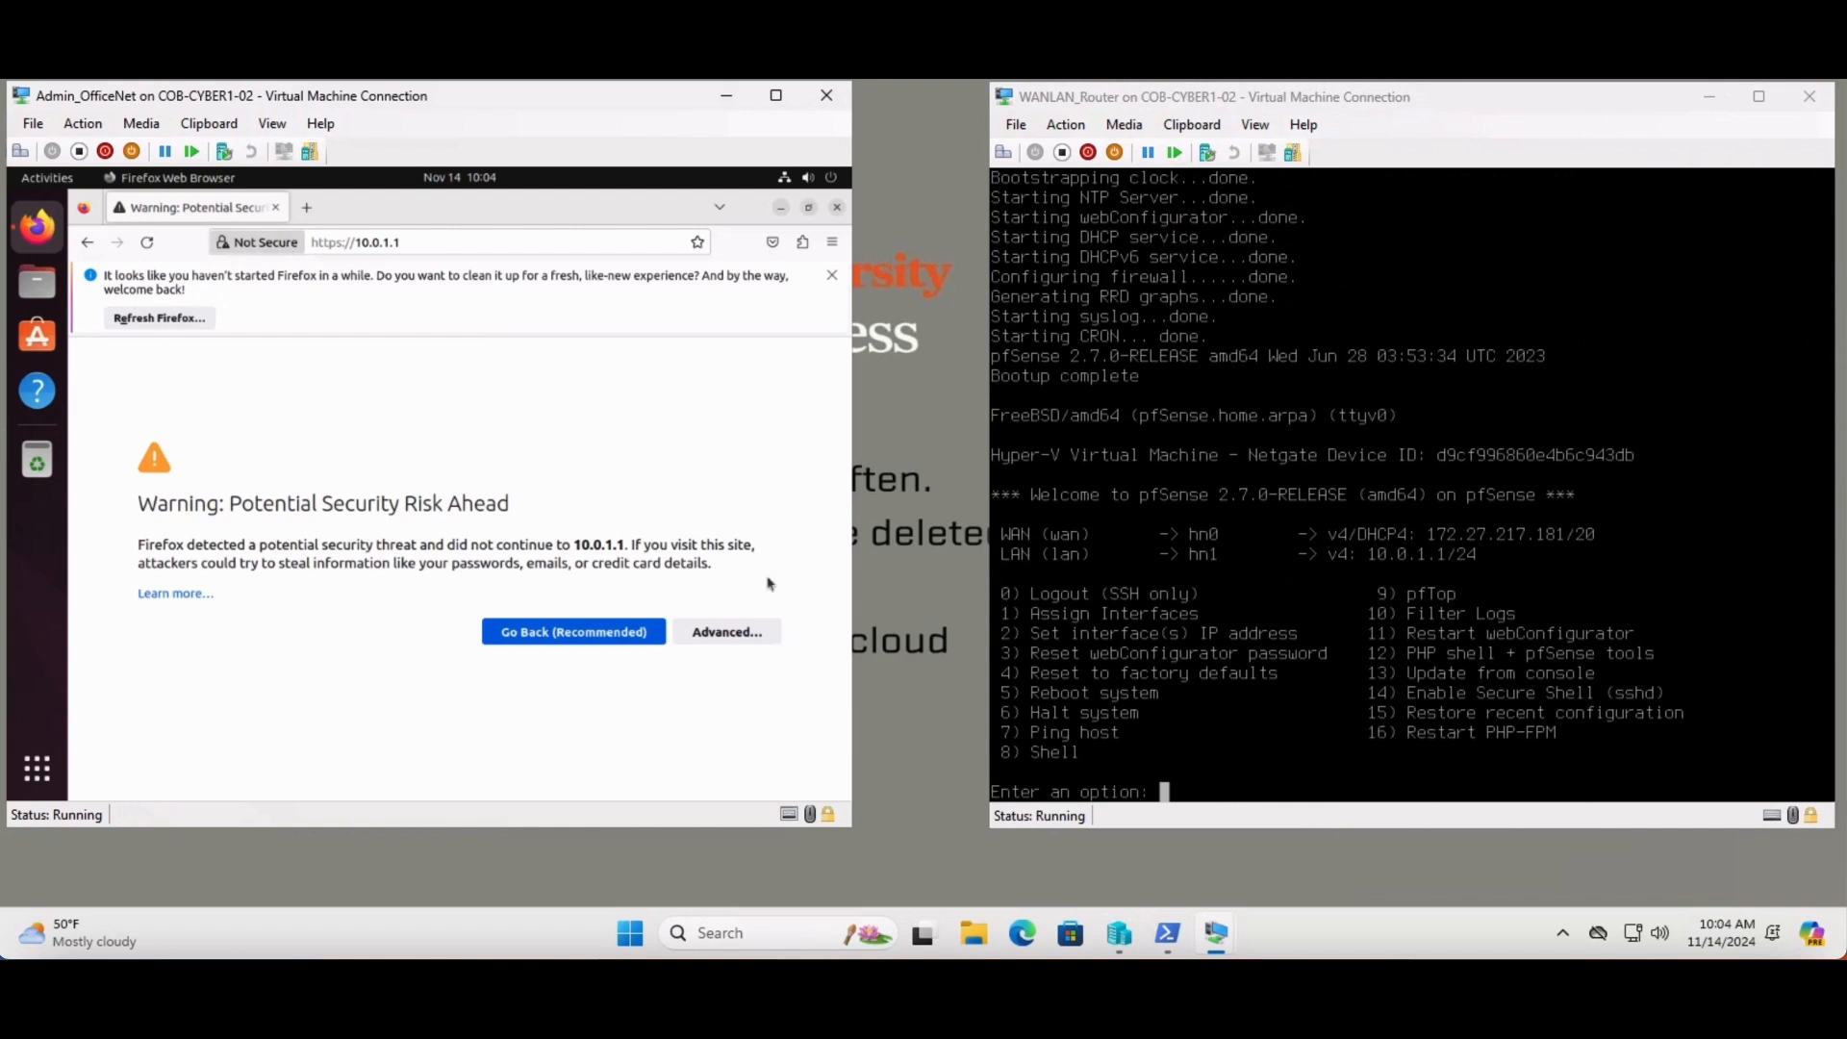
click(747, 635)
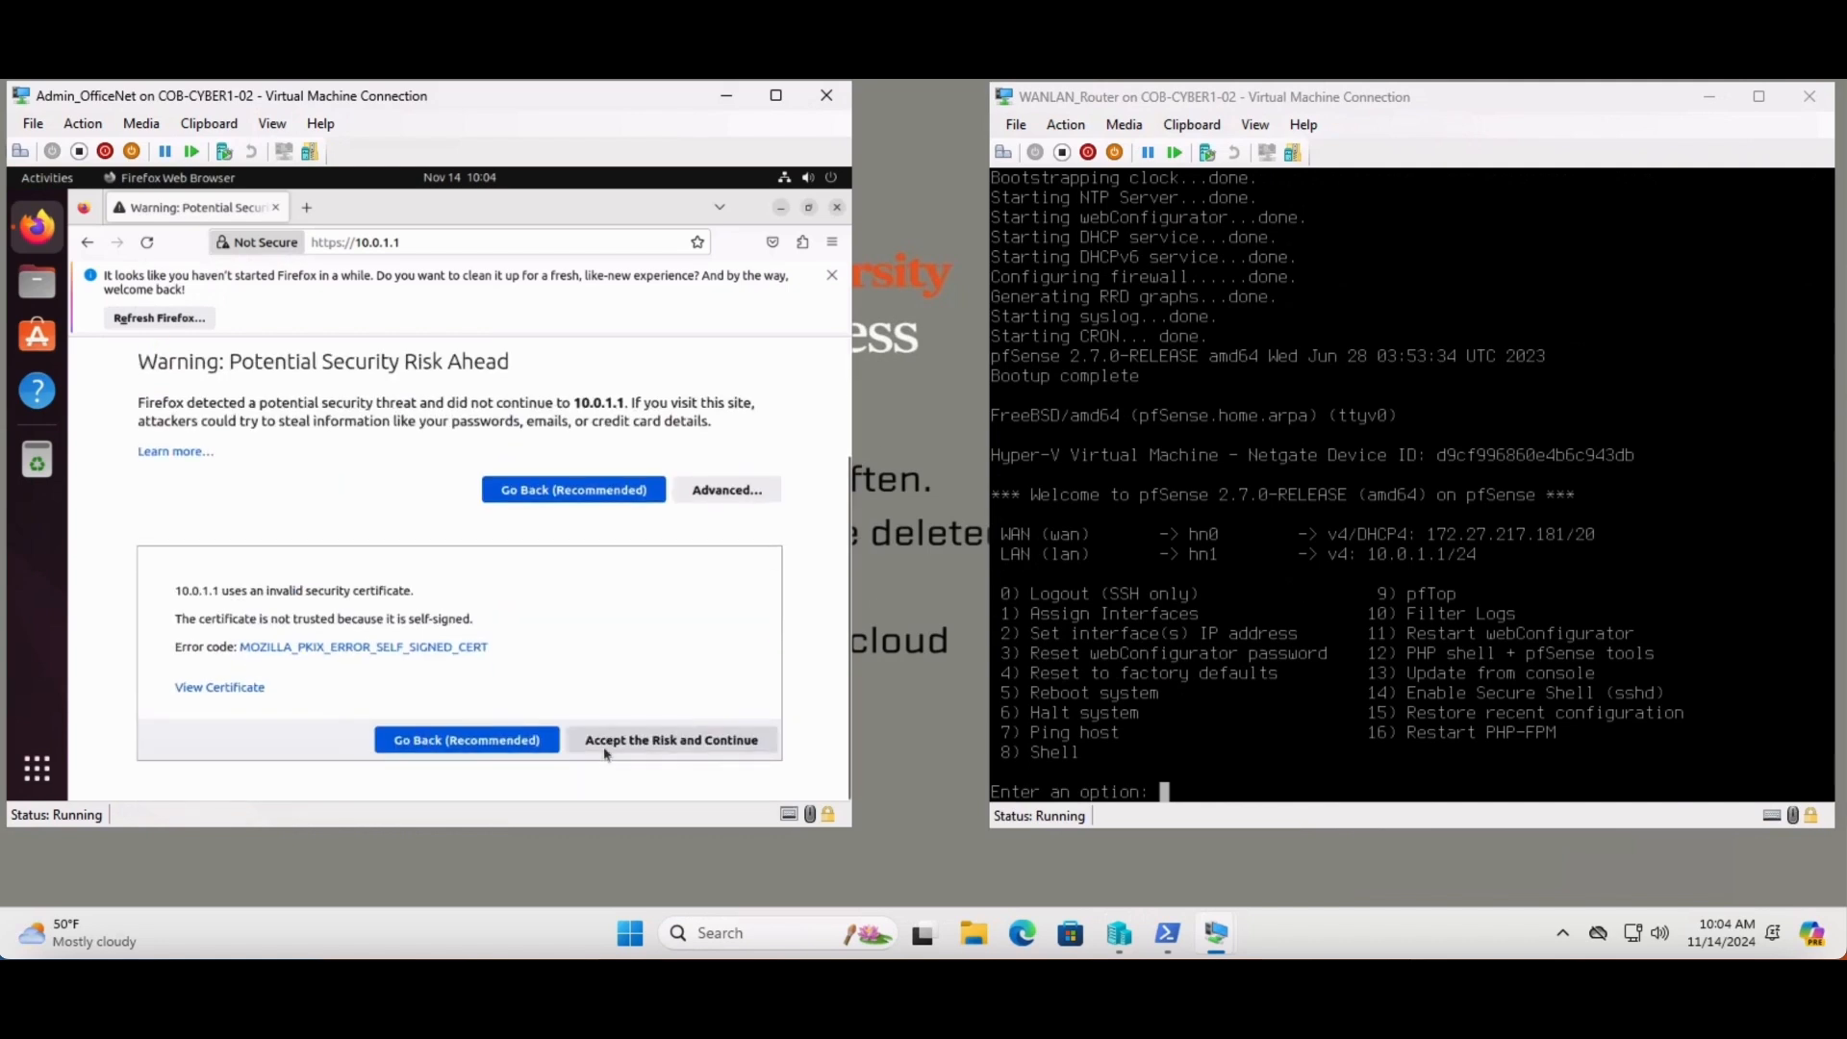
click(602, 749)
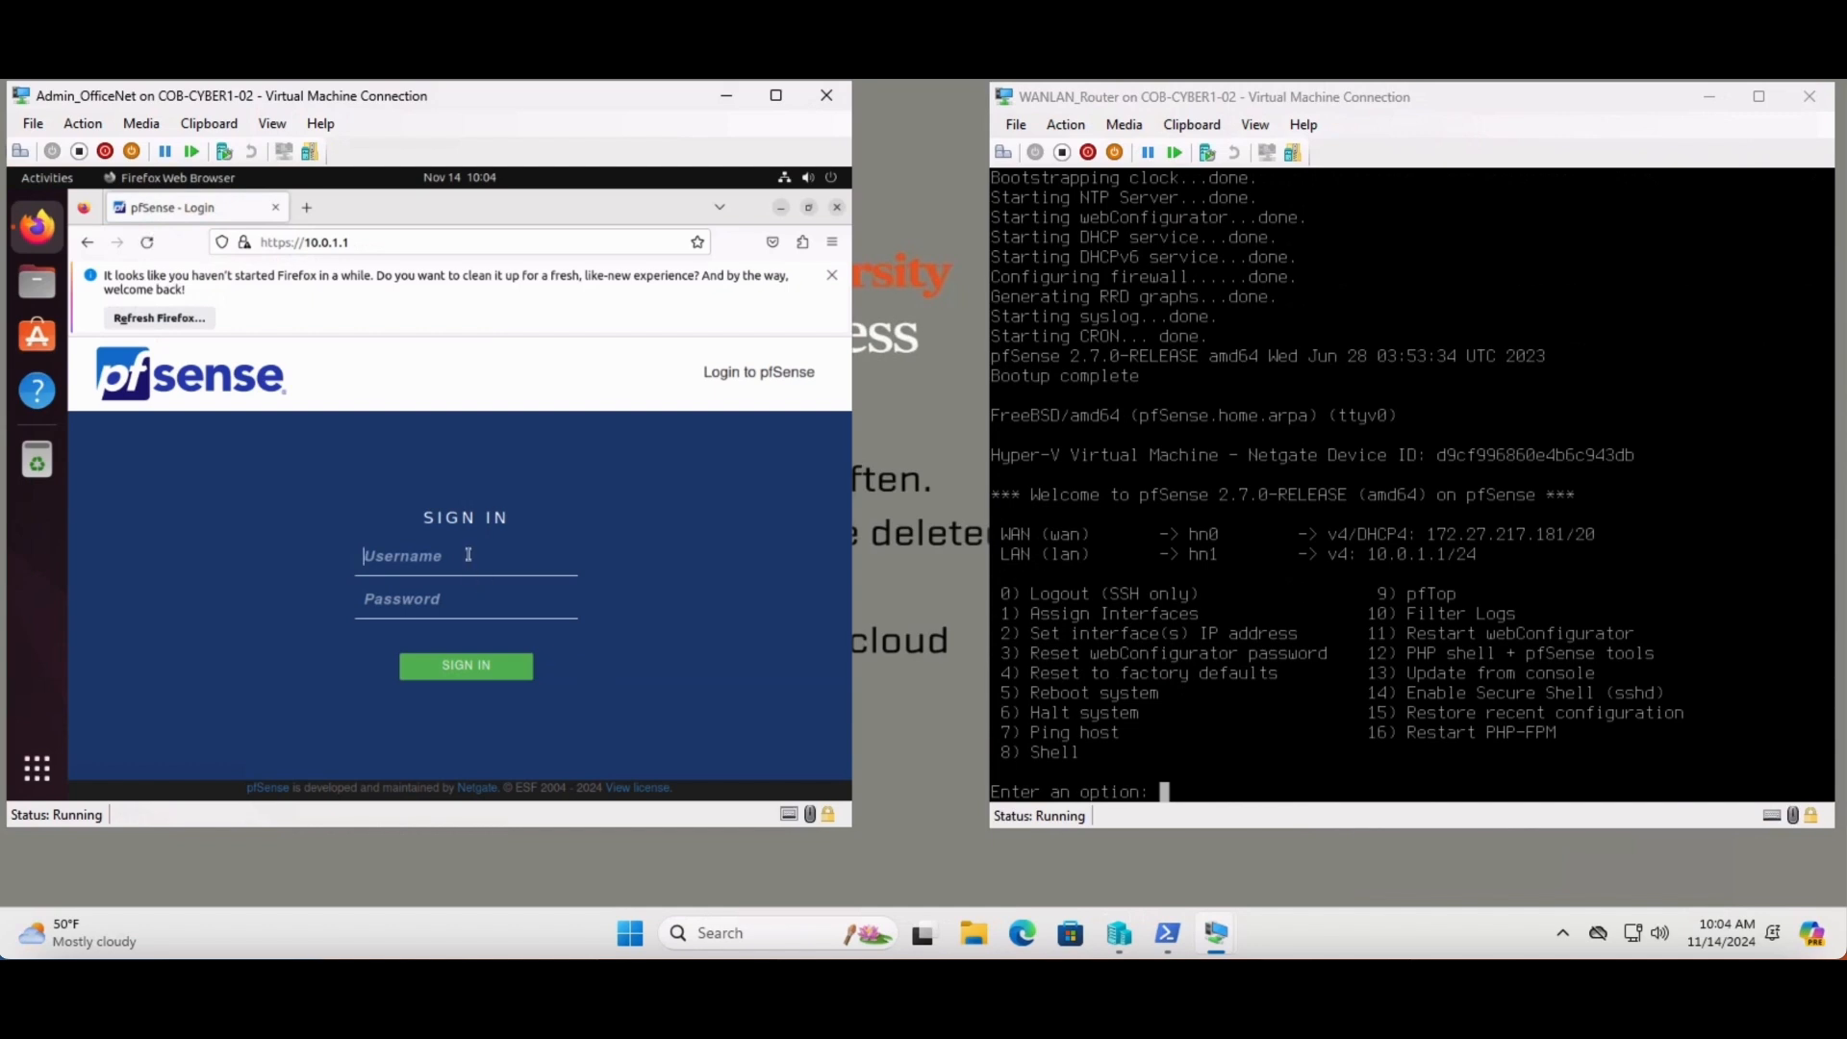
- Sign in to pfSense as admin with the account password
text(admin)
key(Tab)
text(pfs)
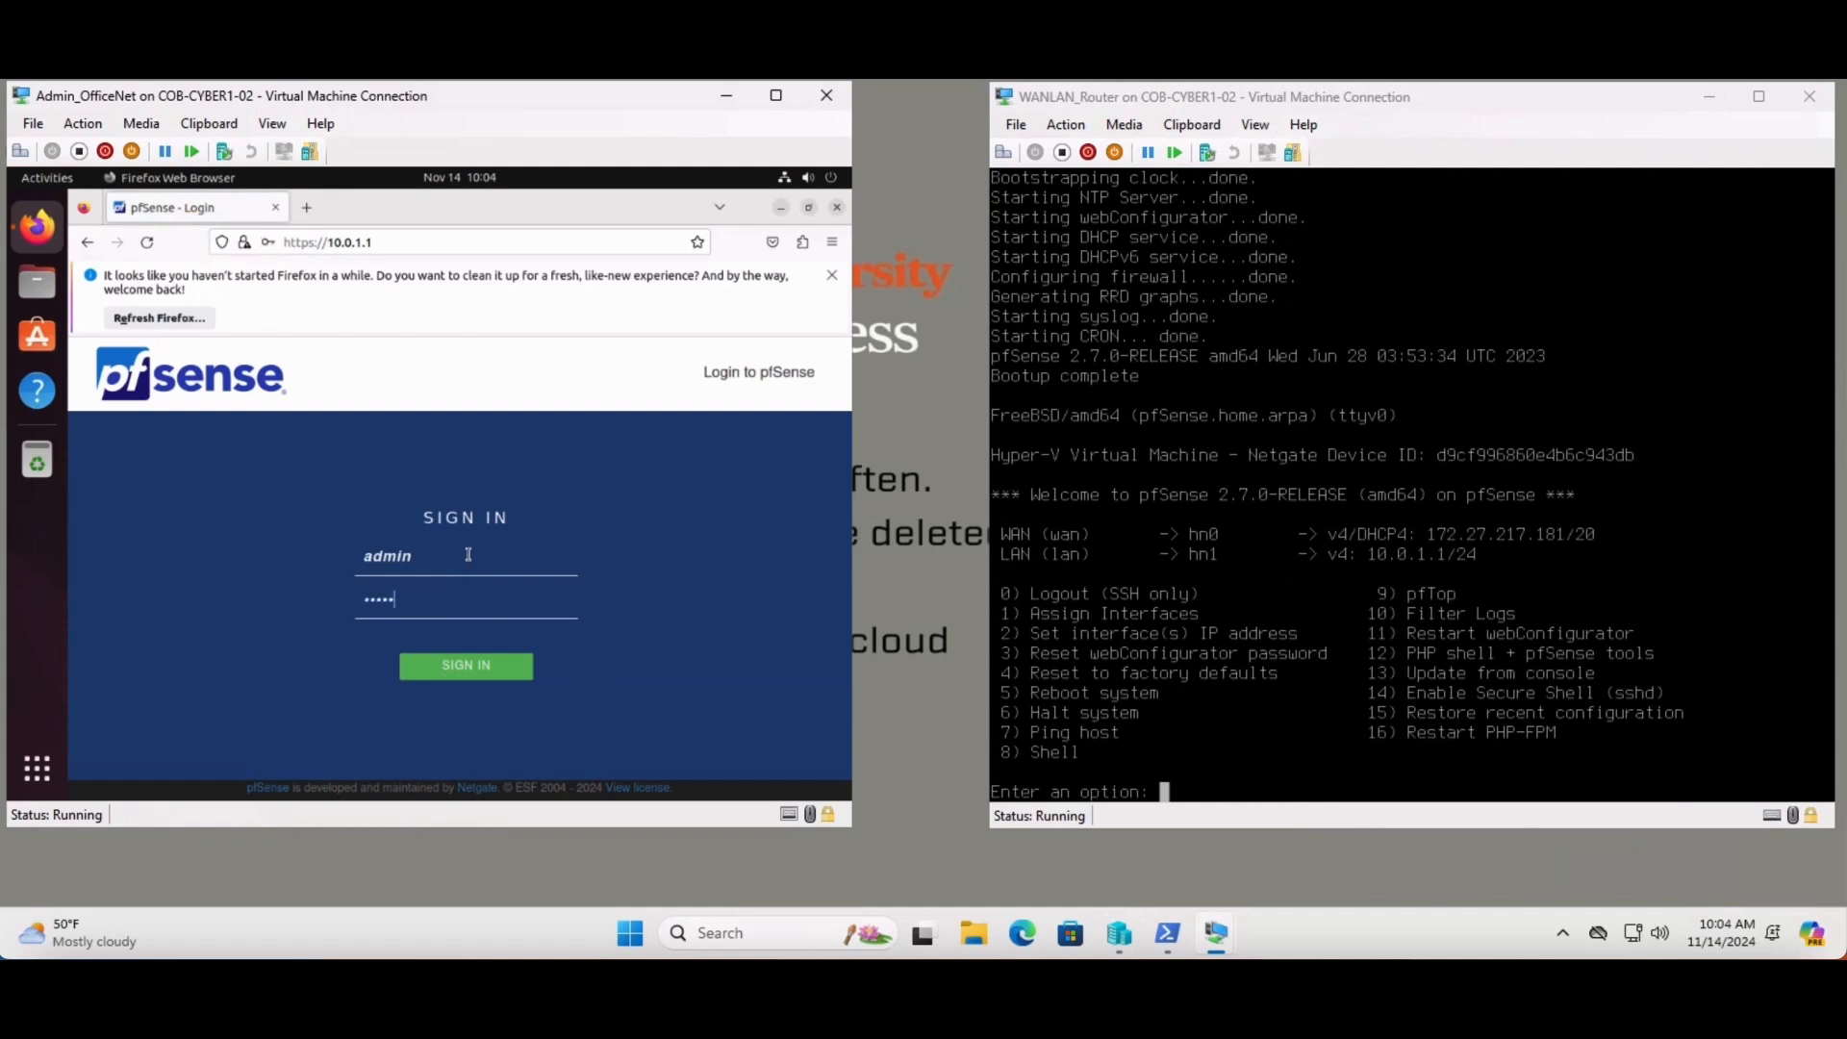
key(BackSpace)
key(BackSpace)
key(BackSpace)
key(BackSpace)
text(pfsense)
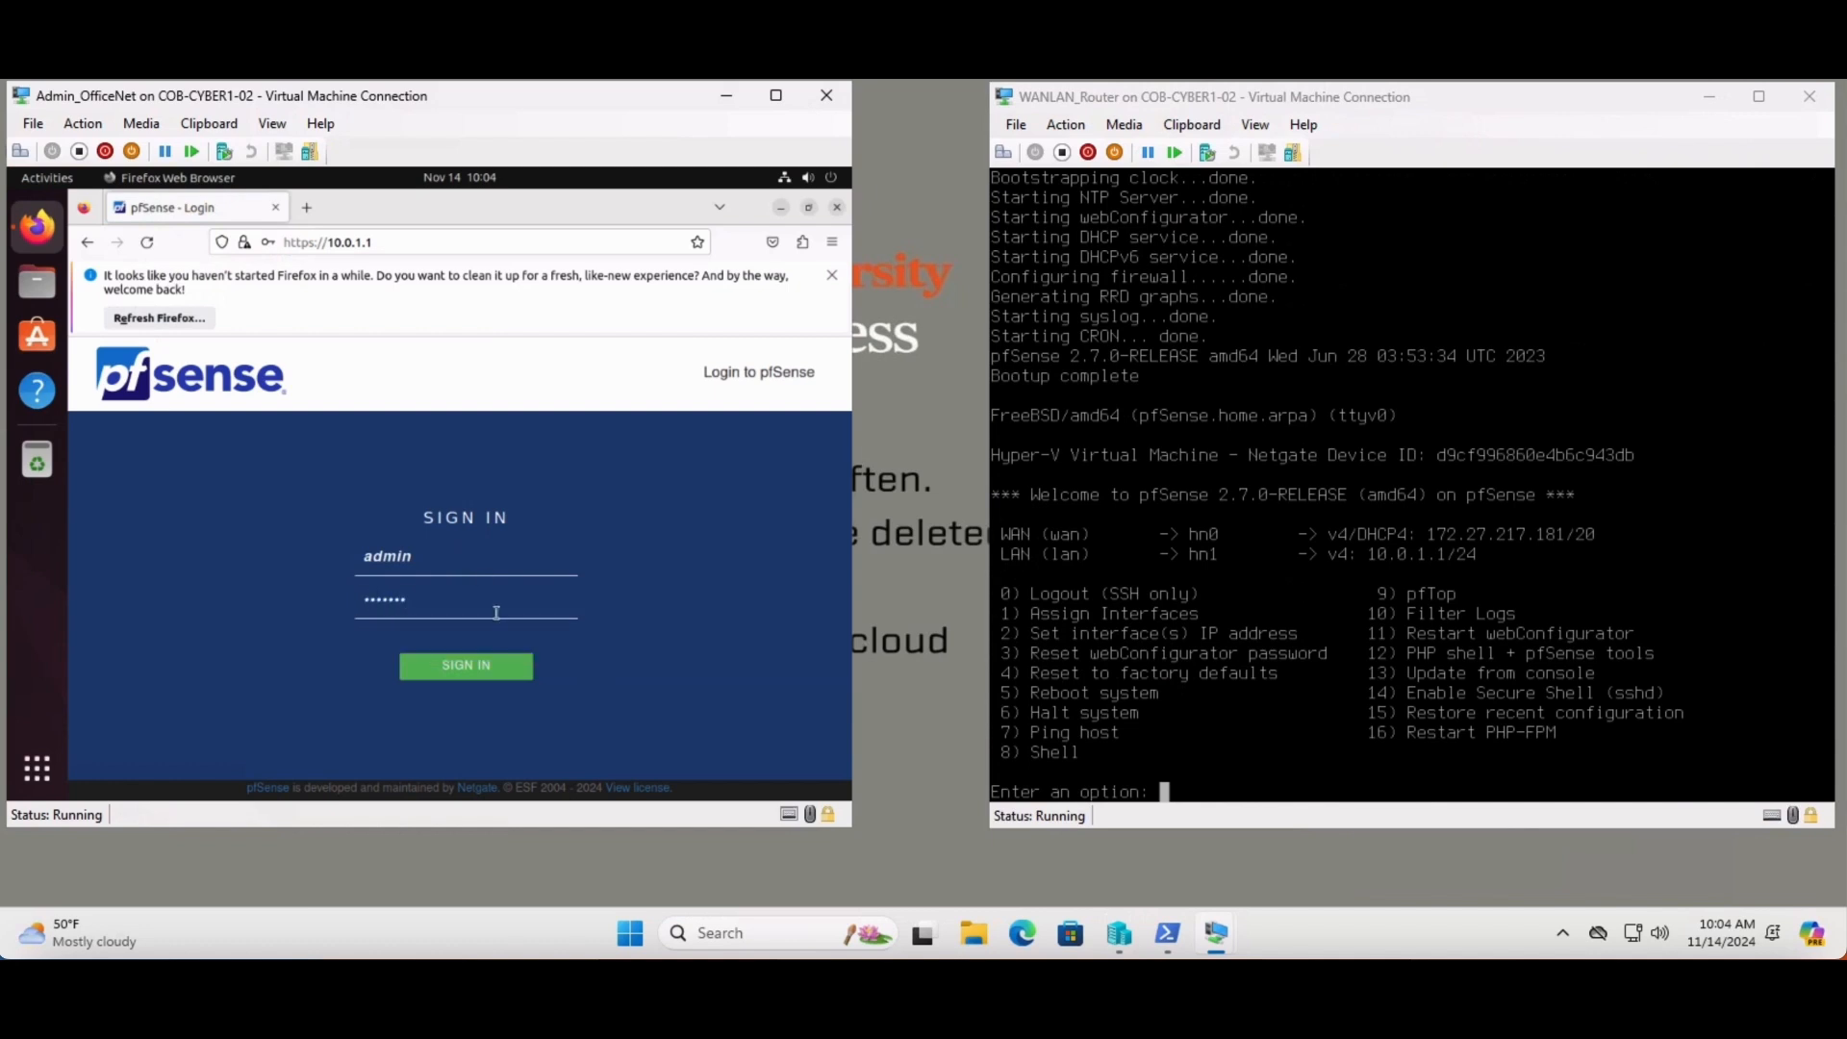
click(481, 667)
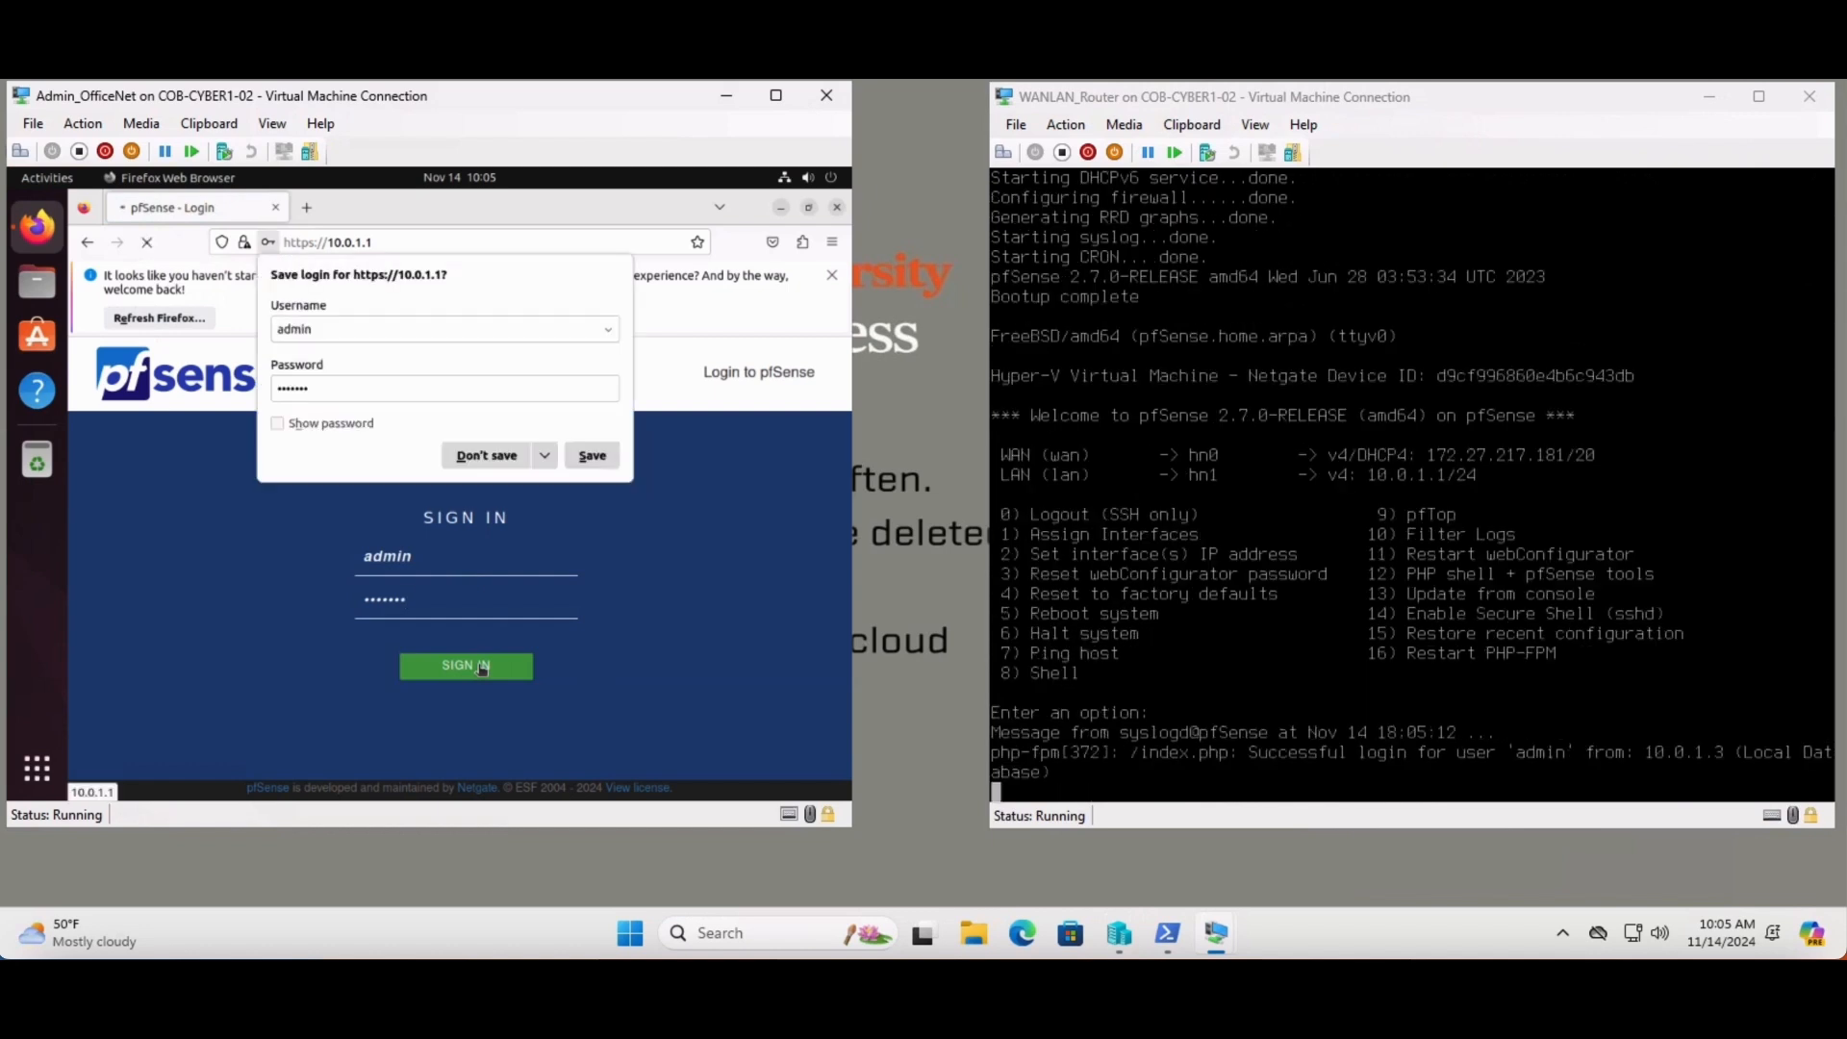
- Dismiss Firefox's save-login and refresh notices, then go to Status > Dashboard
click(493, 456)
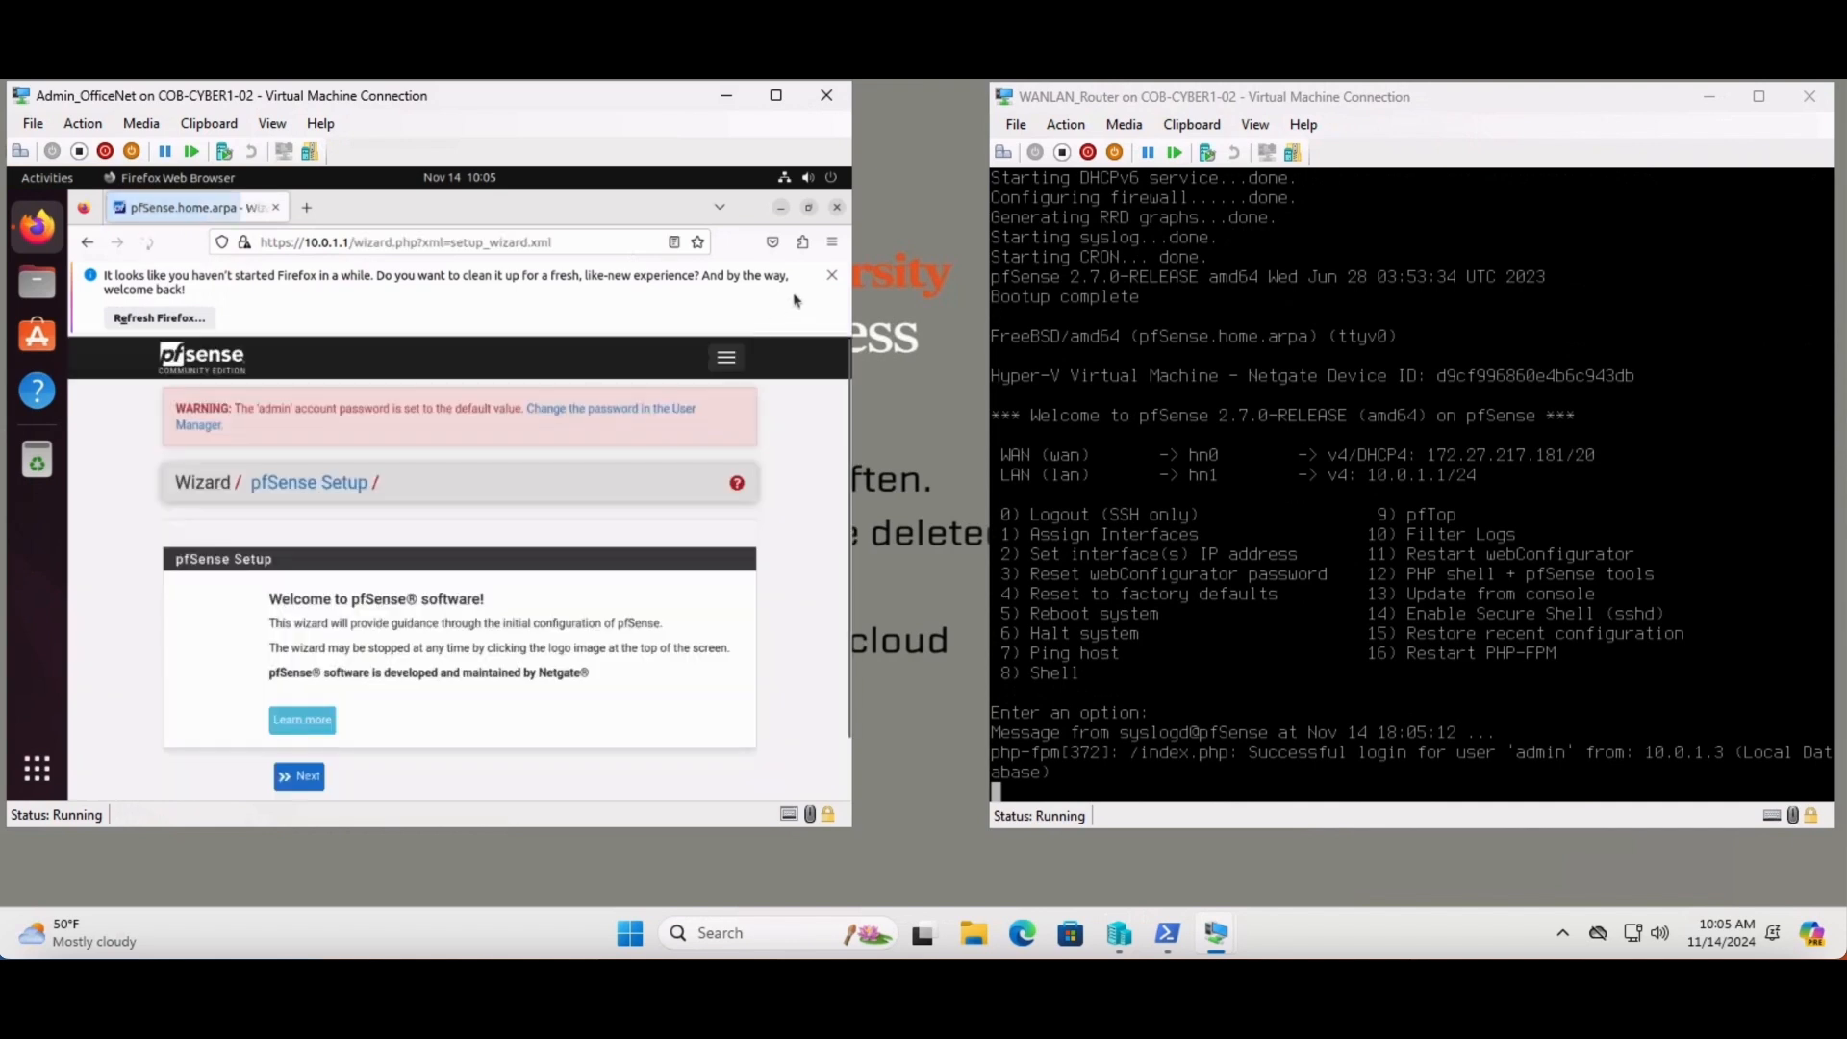
click(831, 276)
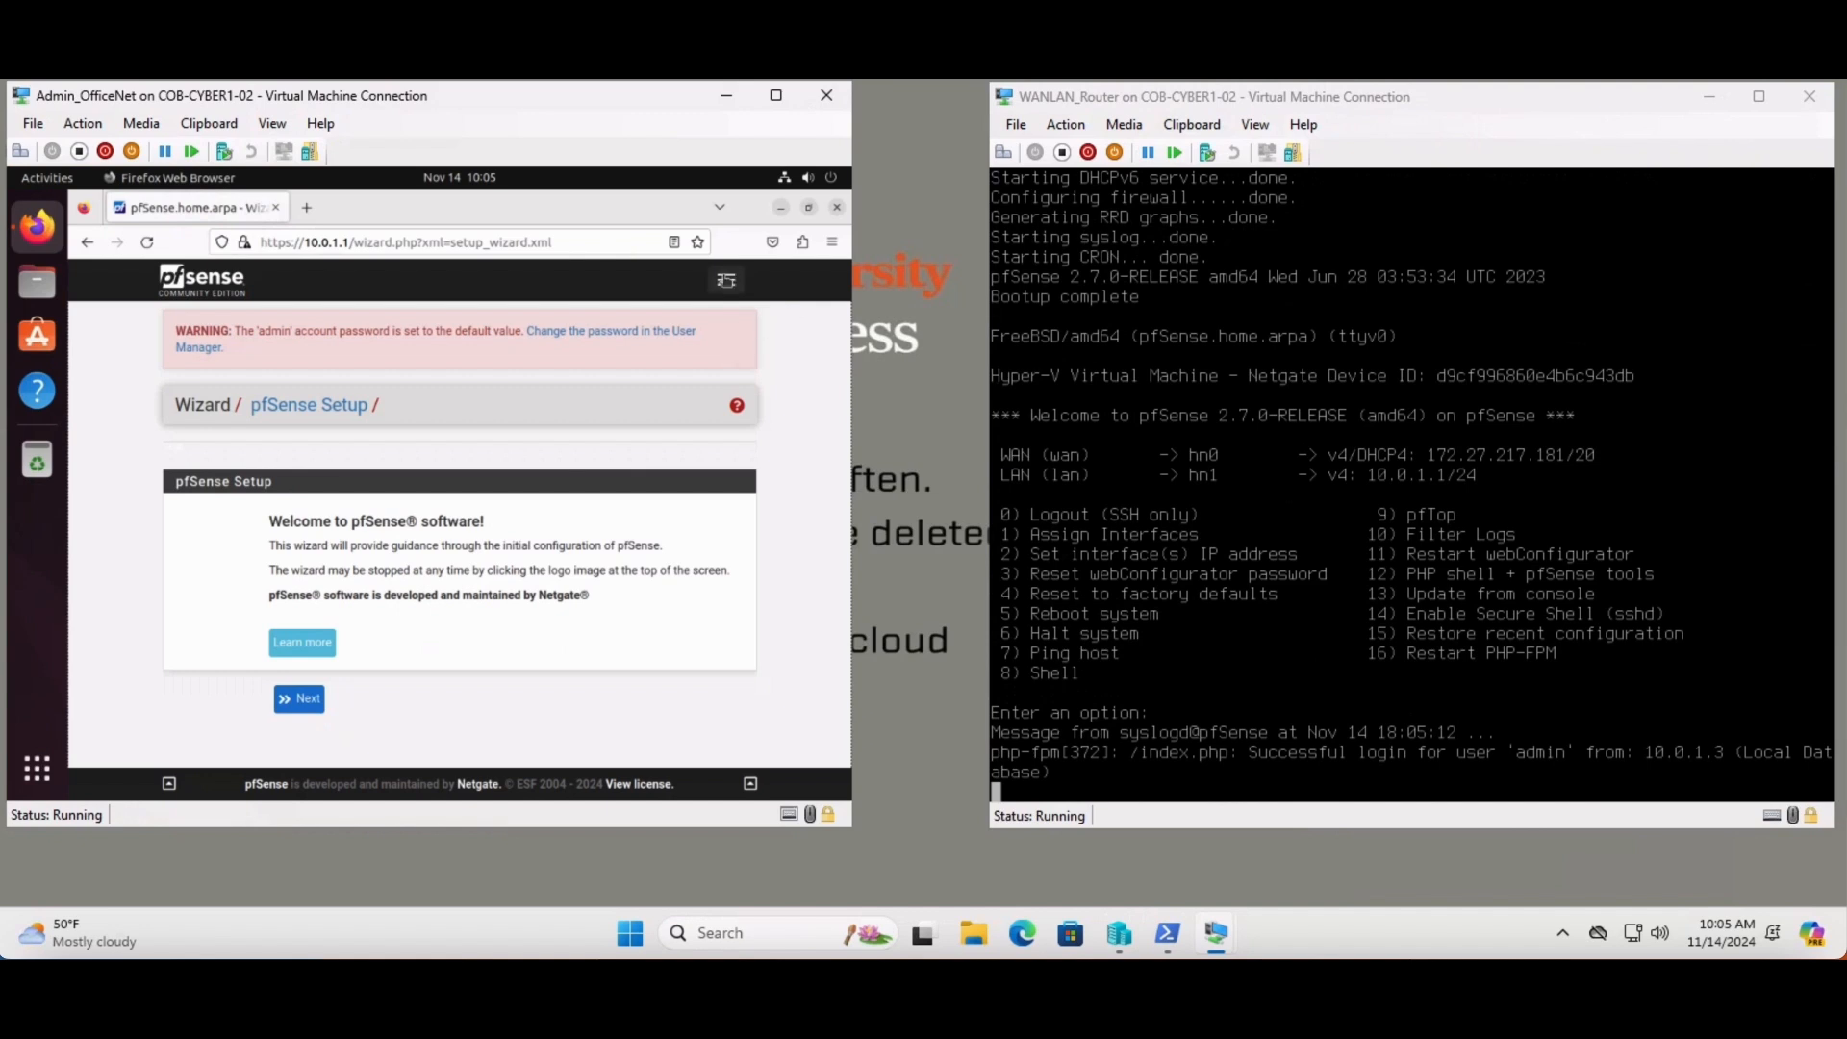
click(726, 282)
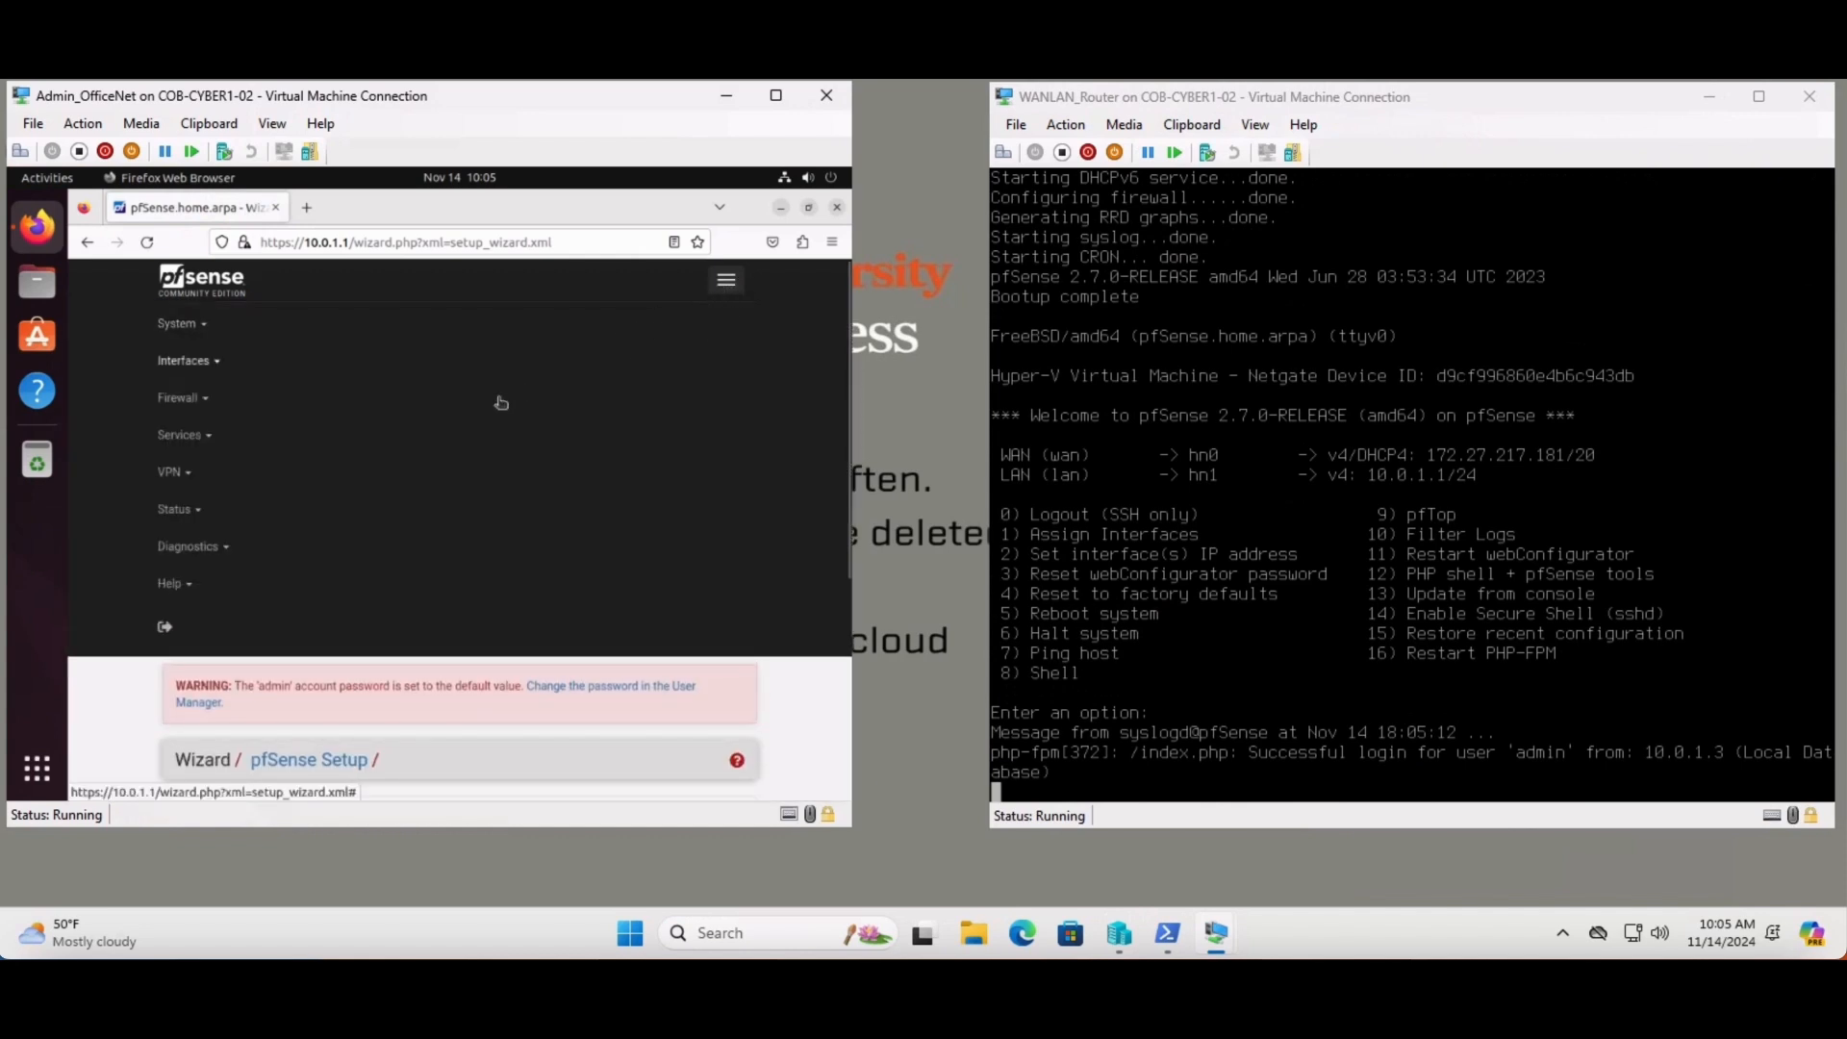
click(183, 510)
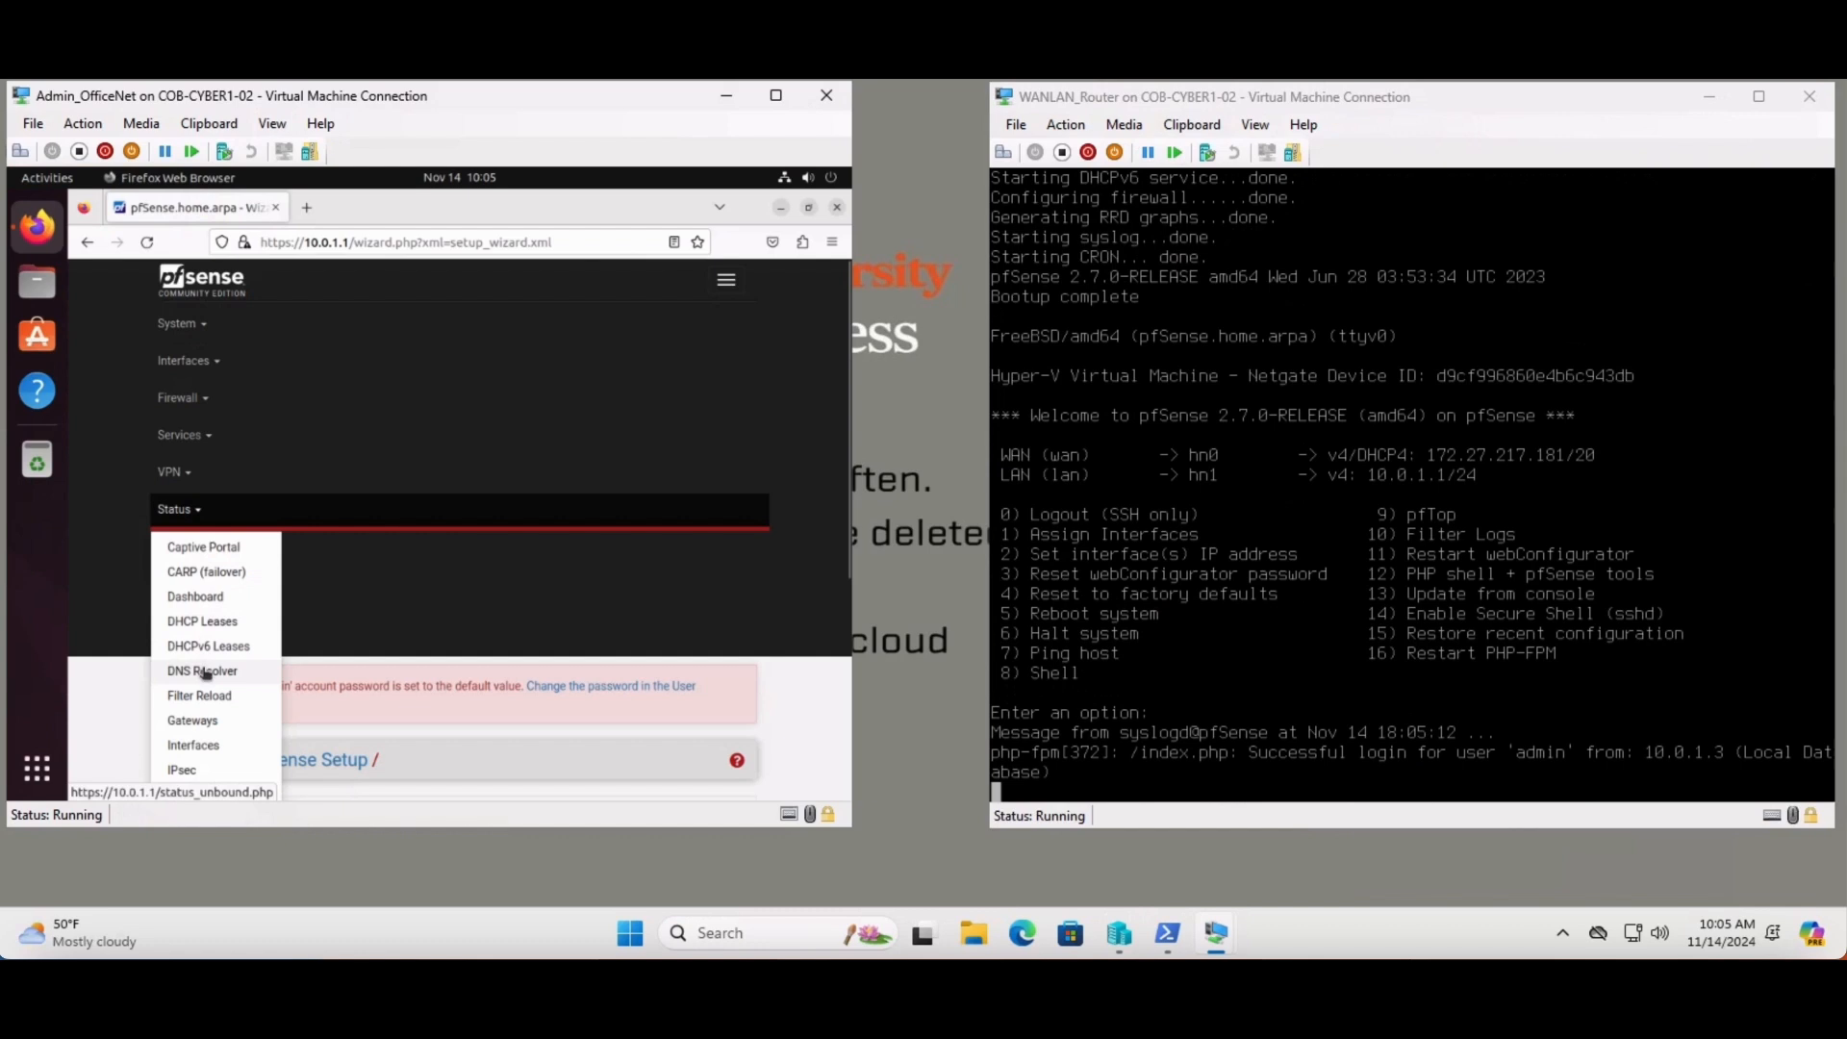
scroll(205, 674, down, 2)
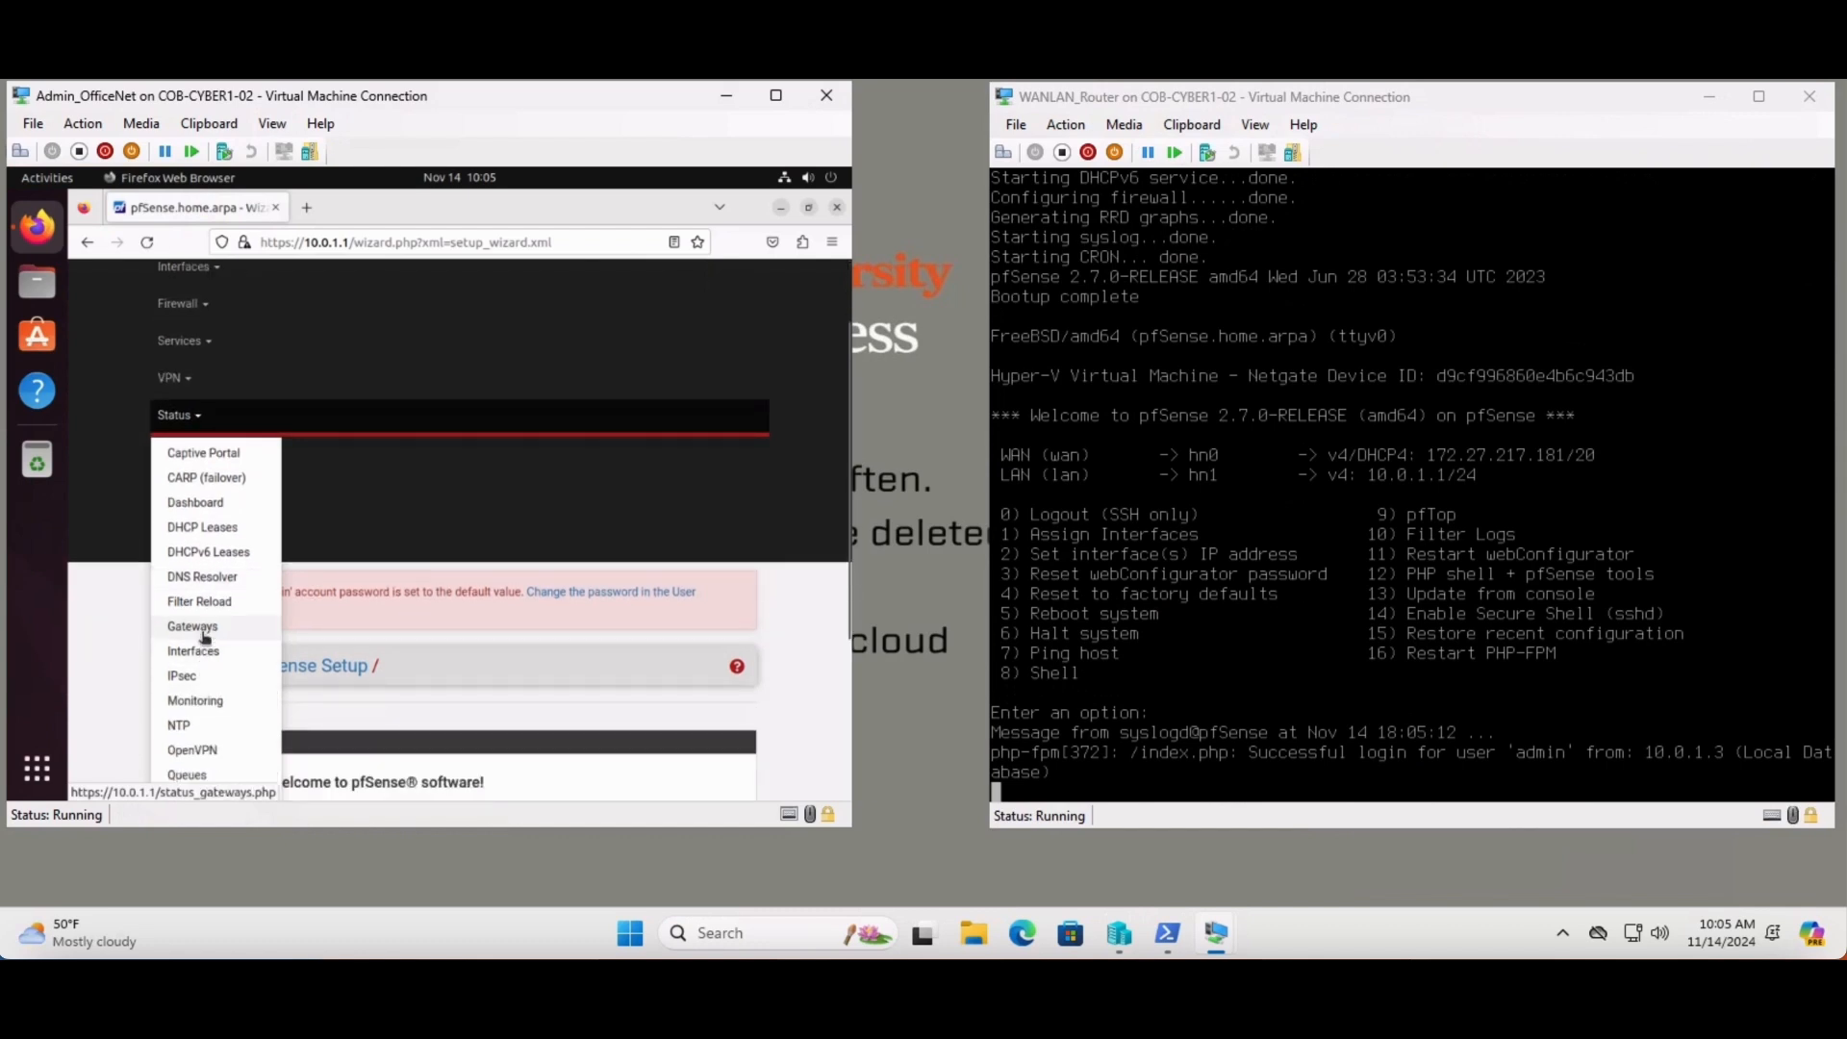
click(207, 510)
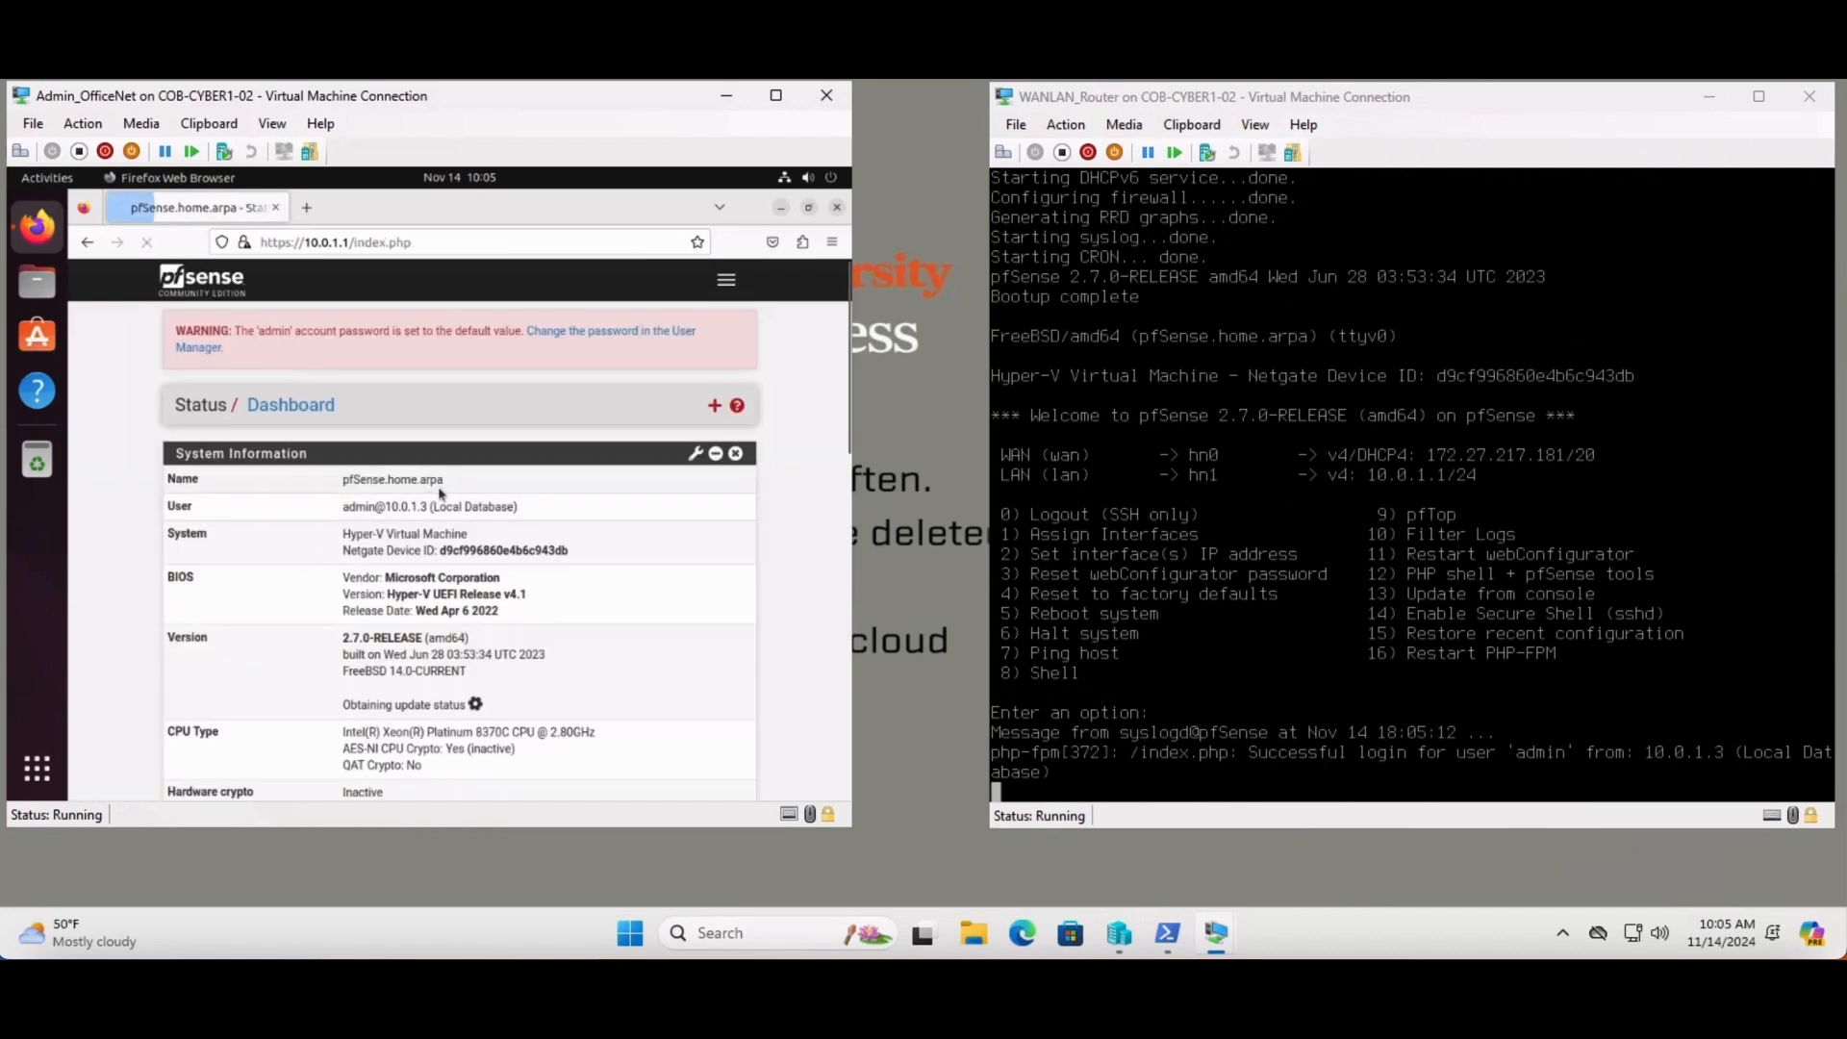
- Accept the copyright and trademark notices and close the survey prompt
scroll(555, 569, down, 5)
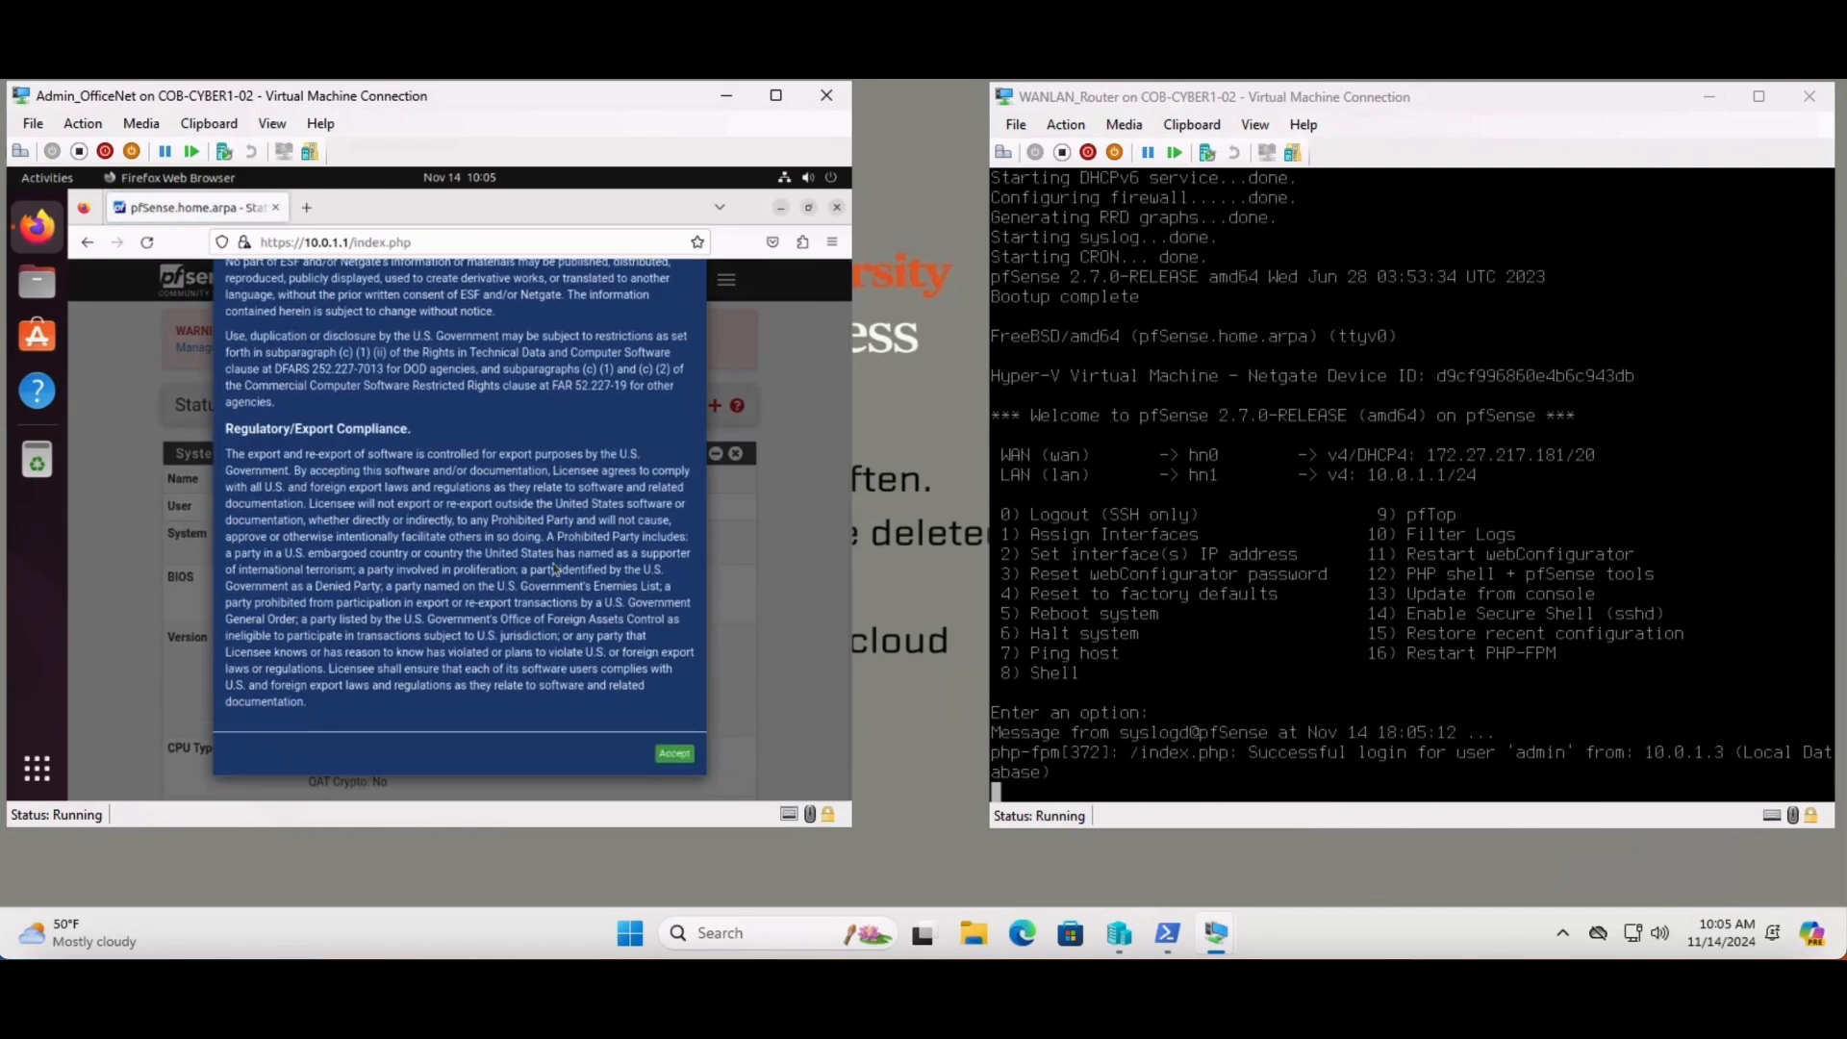
click(673, 753)
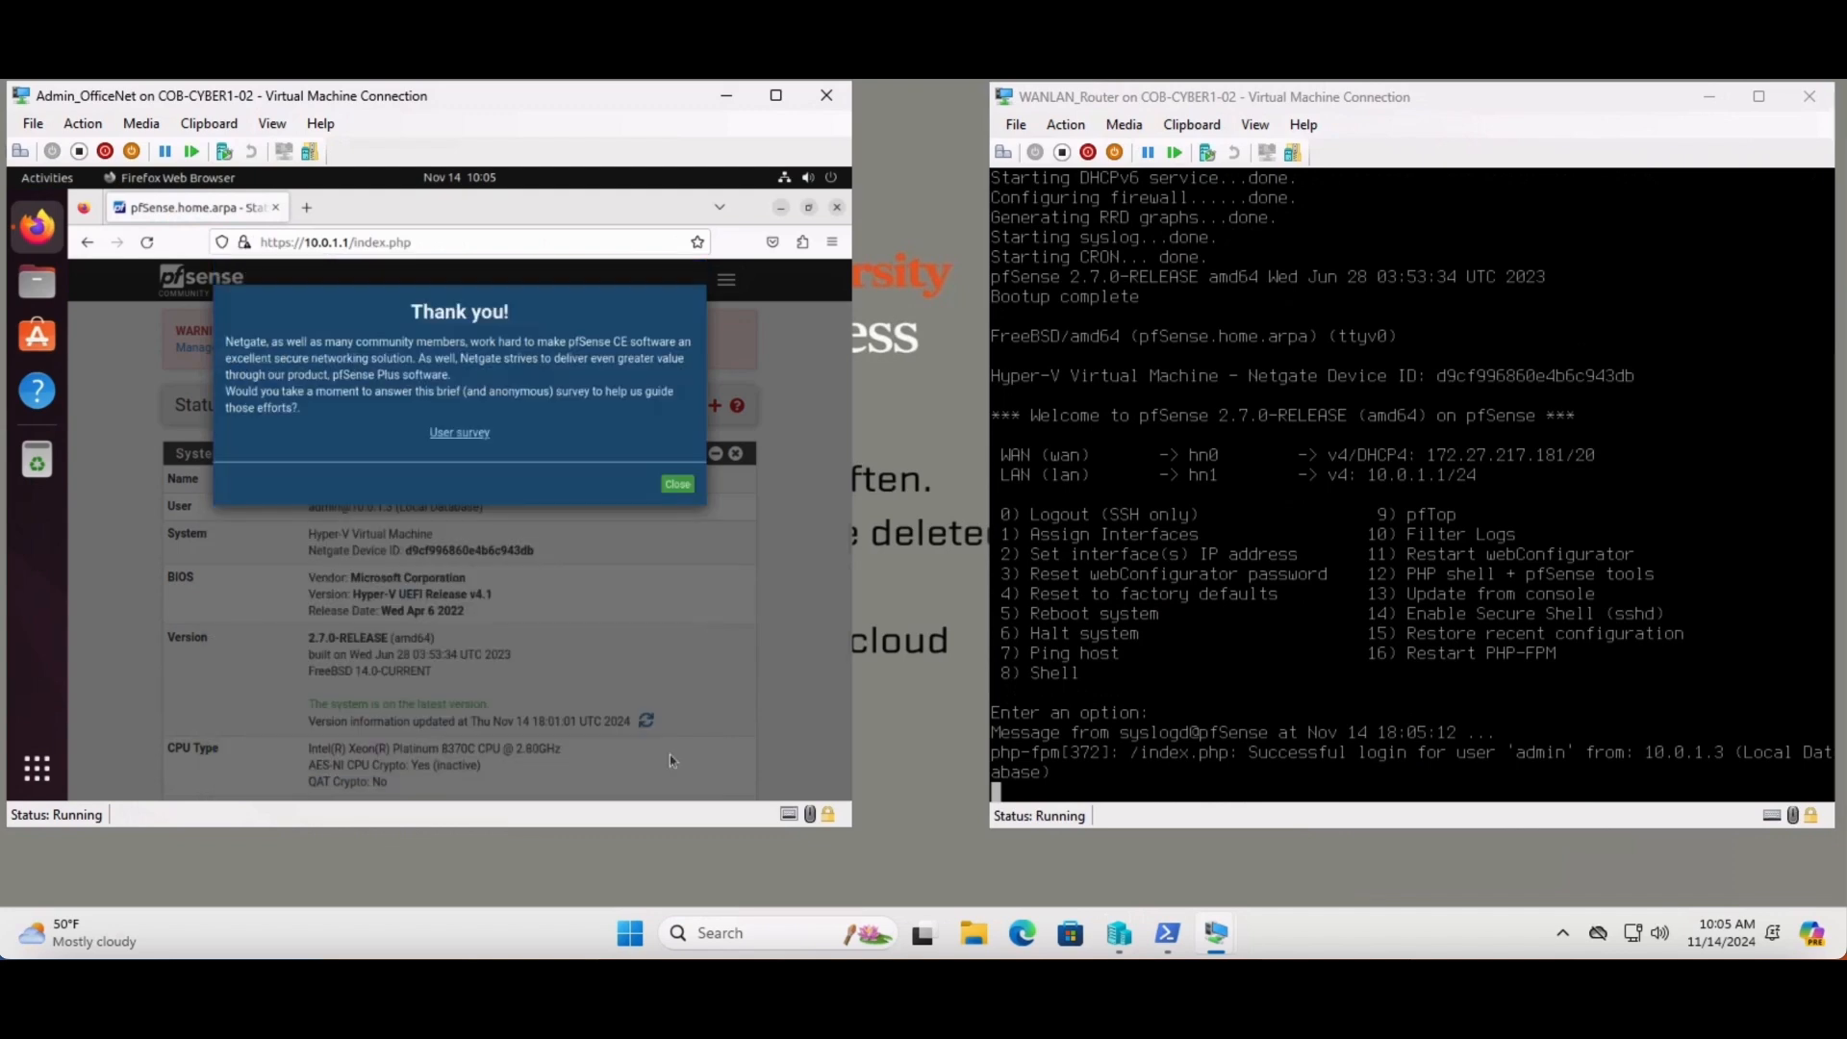
click(678, 485)
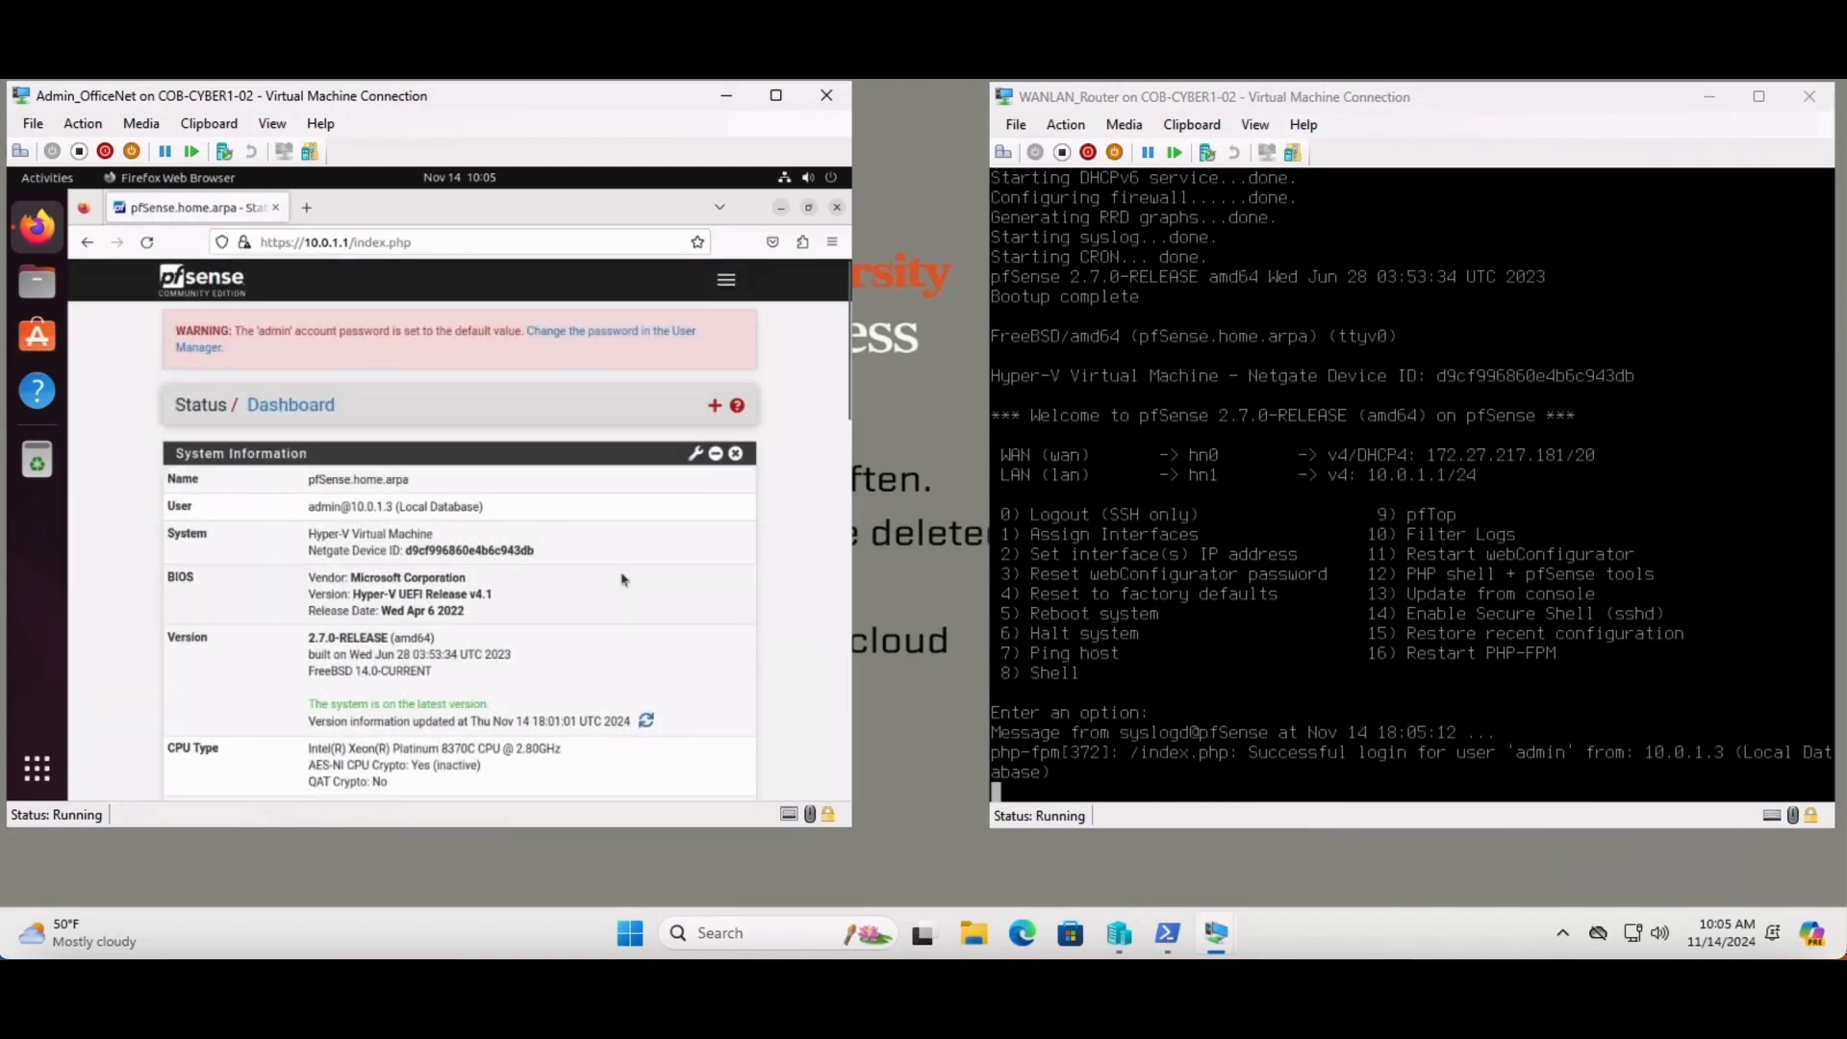
- Scroll through the dashboard's System Information and WAN/LAN Interfaces panels
scroll(622, 579, down, 1)
scroll(622, 579, down, 1)
scroll(622, 579, down, 4)
scroll(621, 579, down, 6)
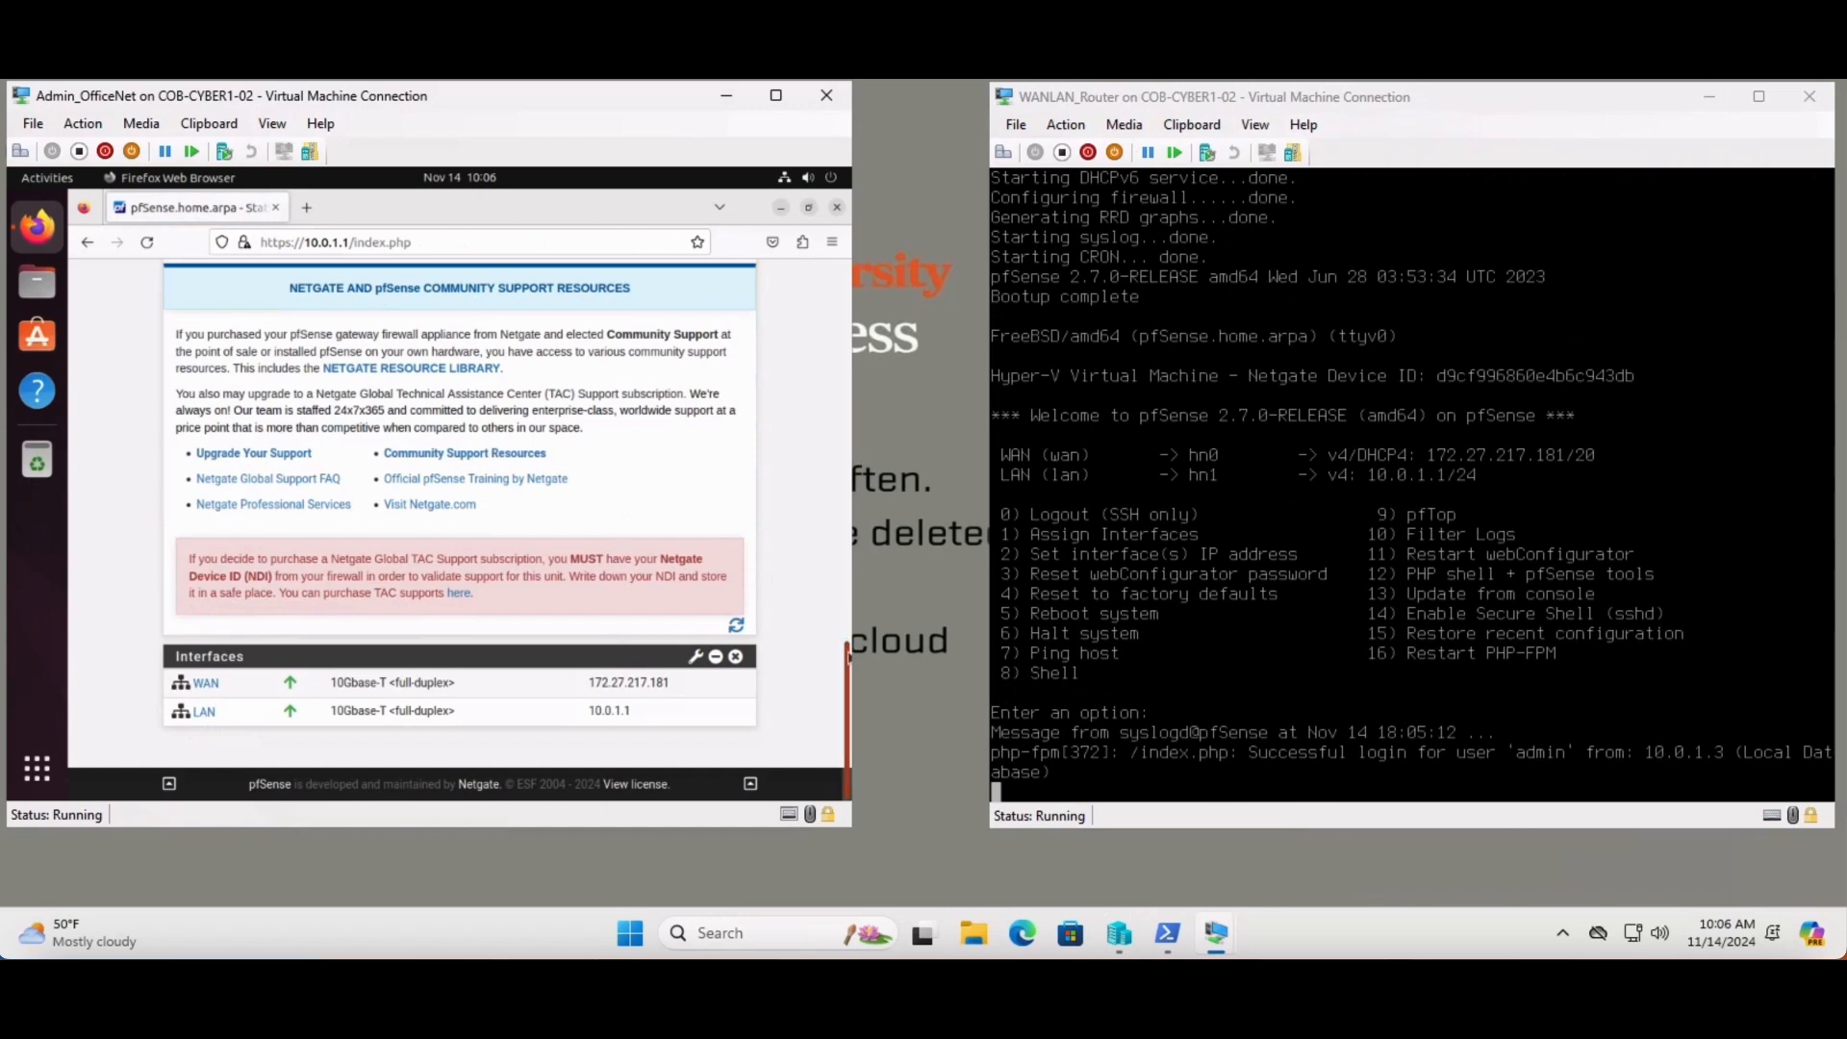
scroll(845, 614, up, 3)
drag(847, 613, 843, 677)
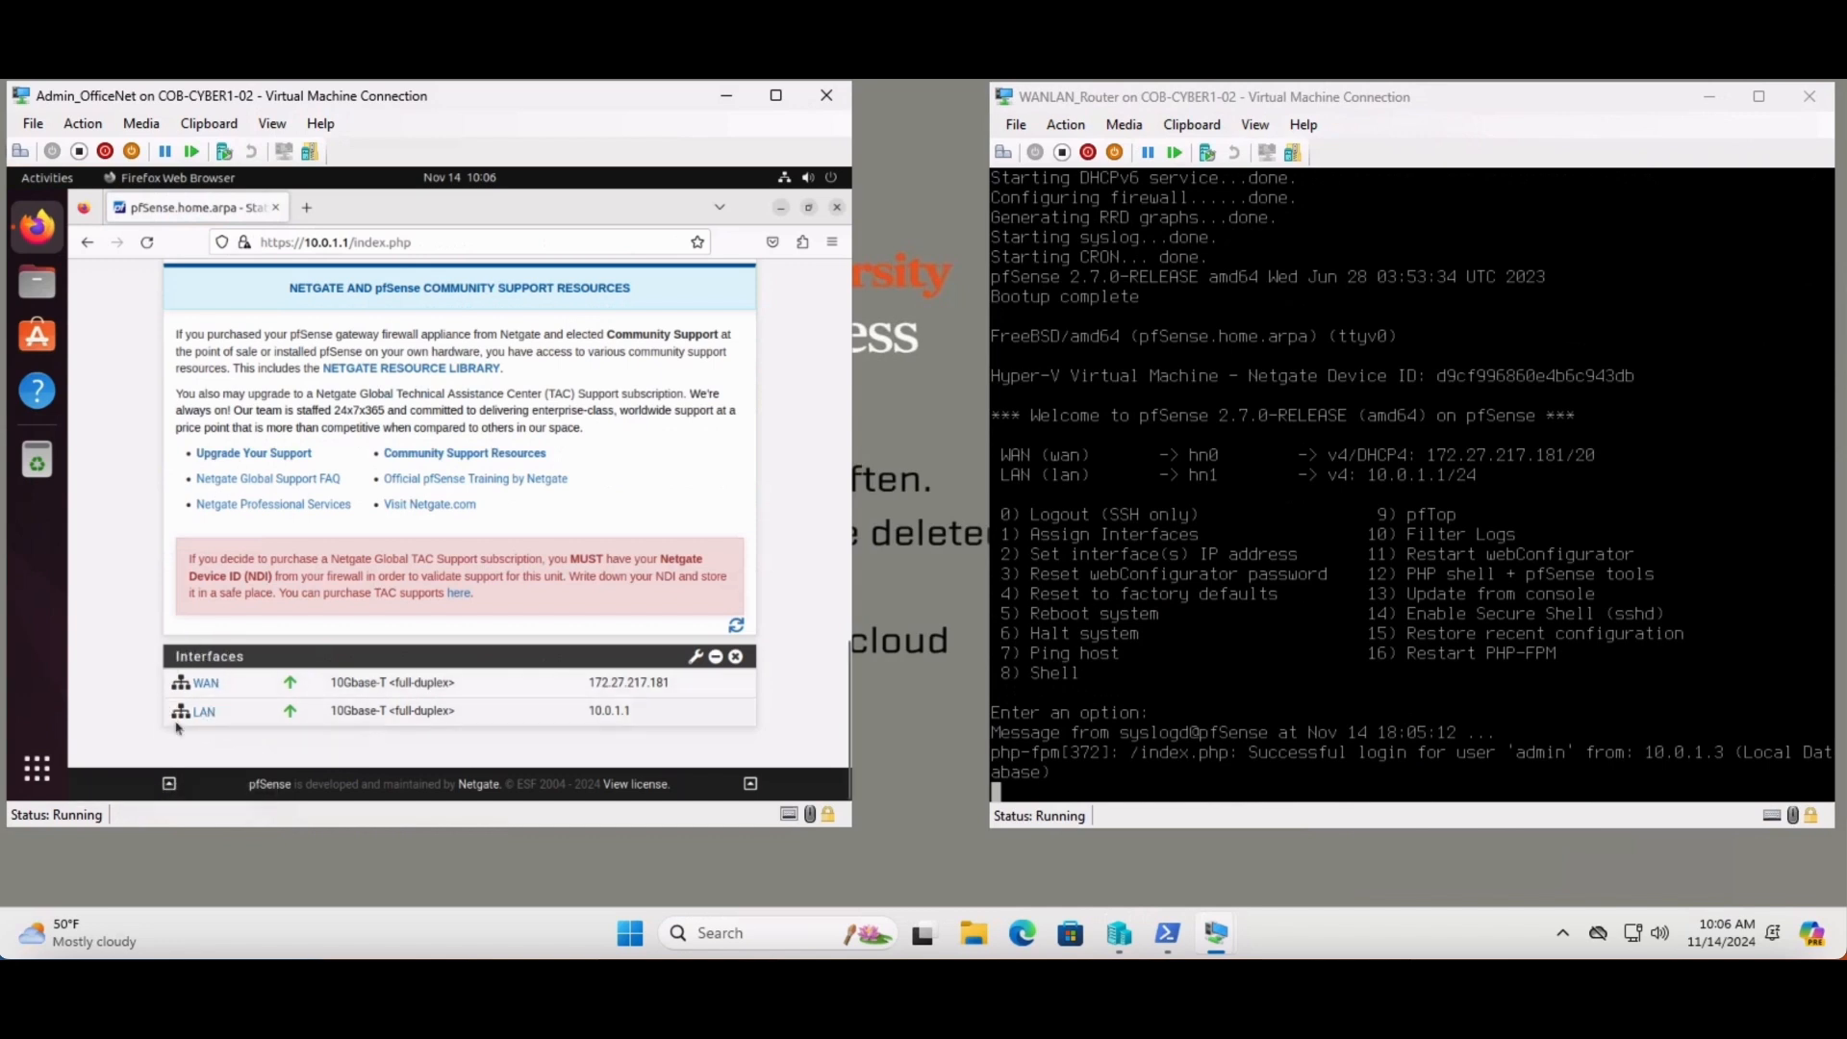
mouse_move(241, 691)
mouse_move(202, 716)
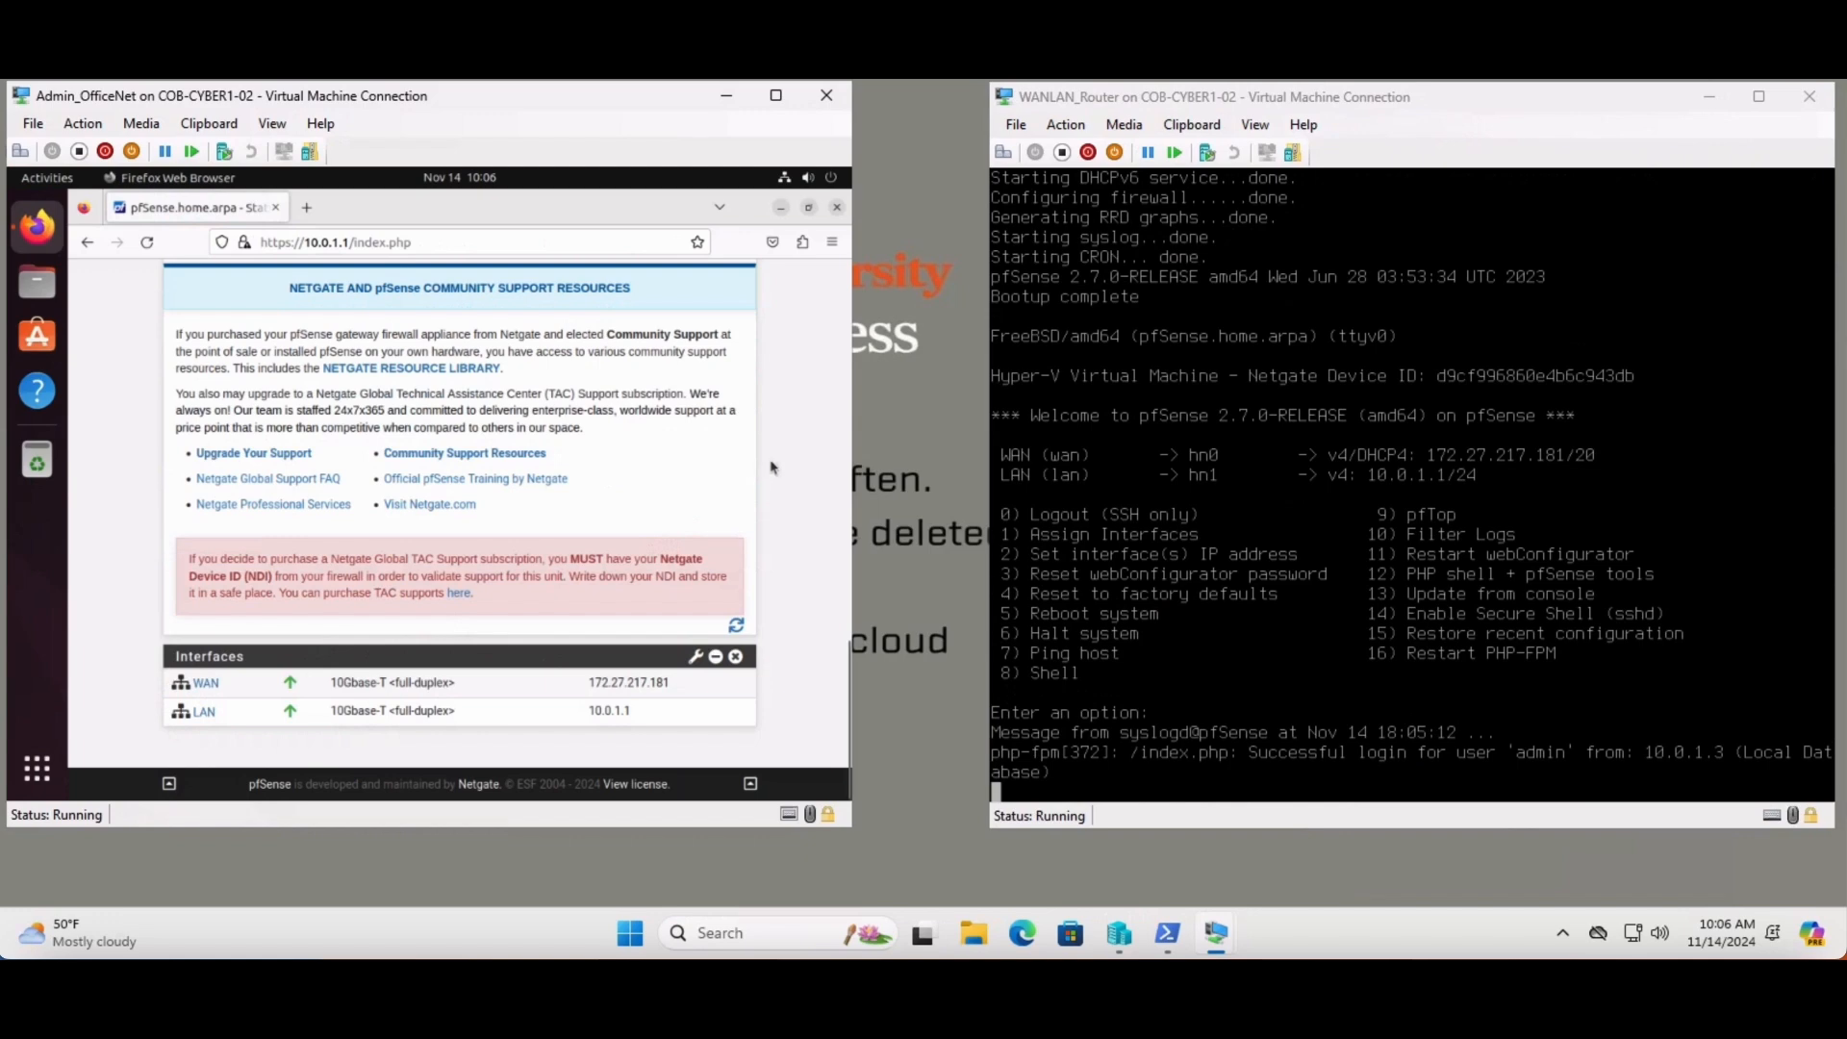
drag(847, 712, 887, 269)
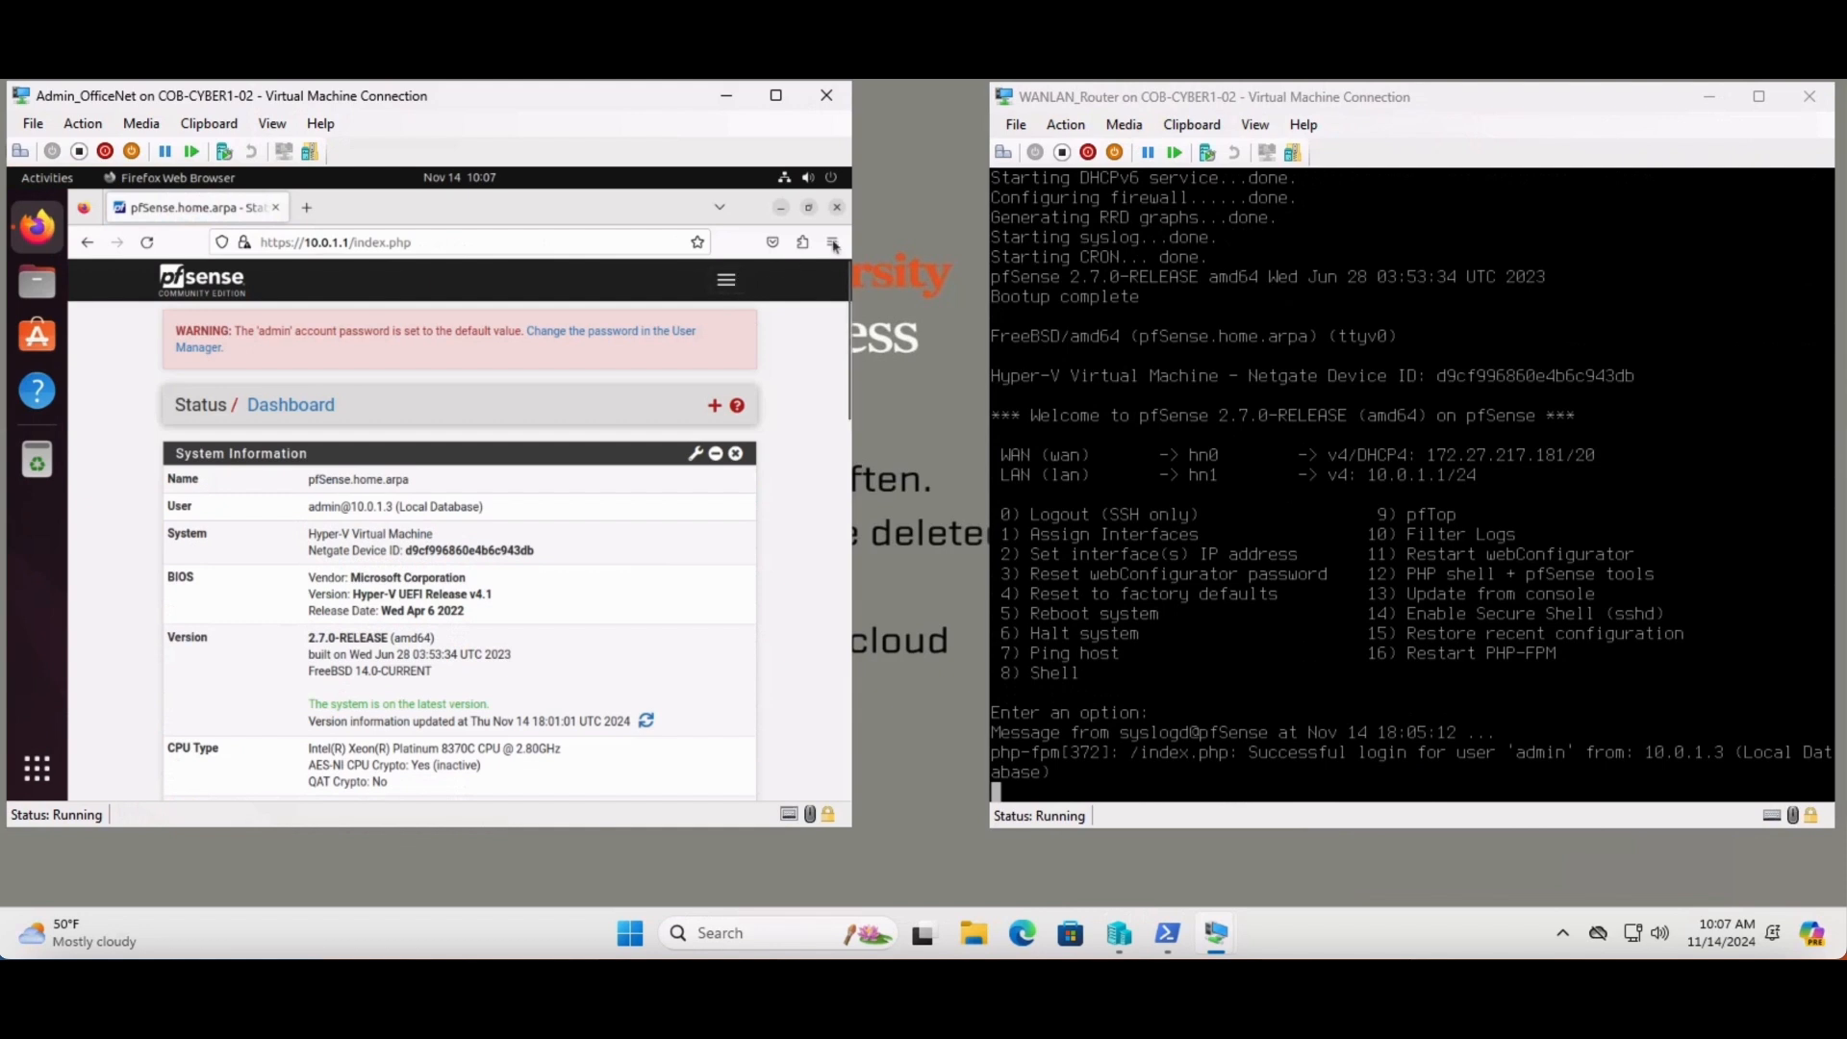
- Navigate to Services > DHCP Server to reach the LAN DHCP settings
click(725, 285)
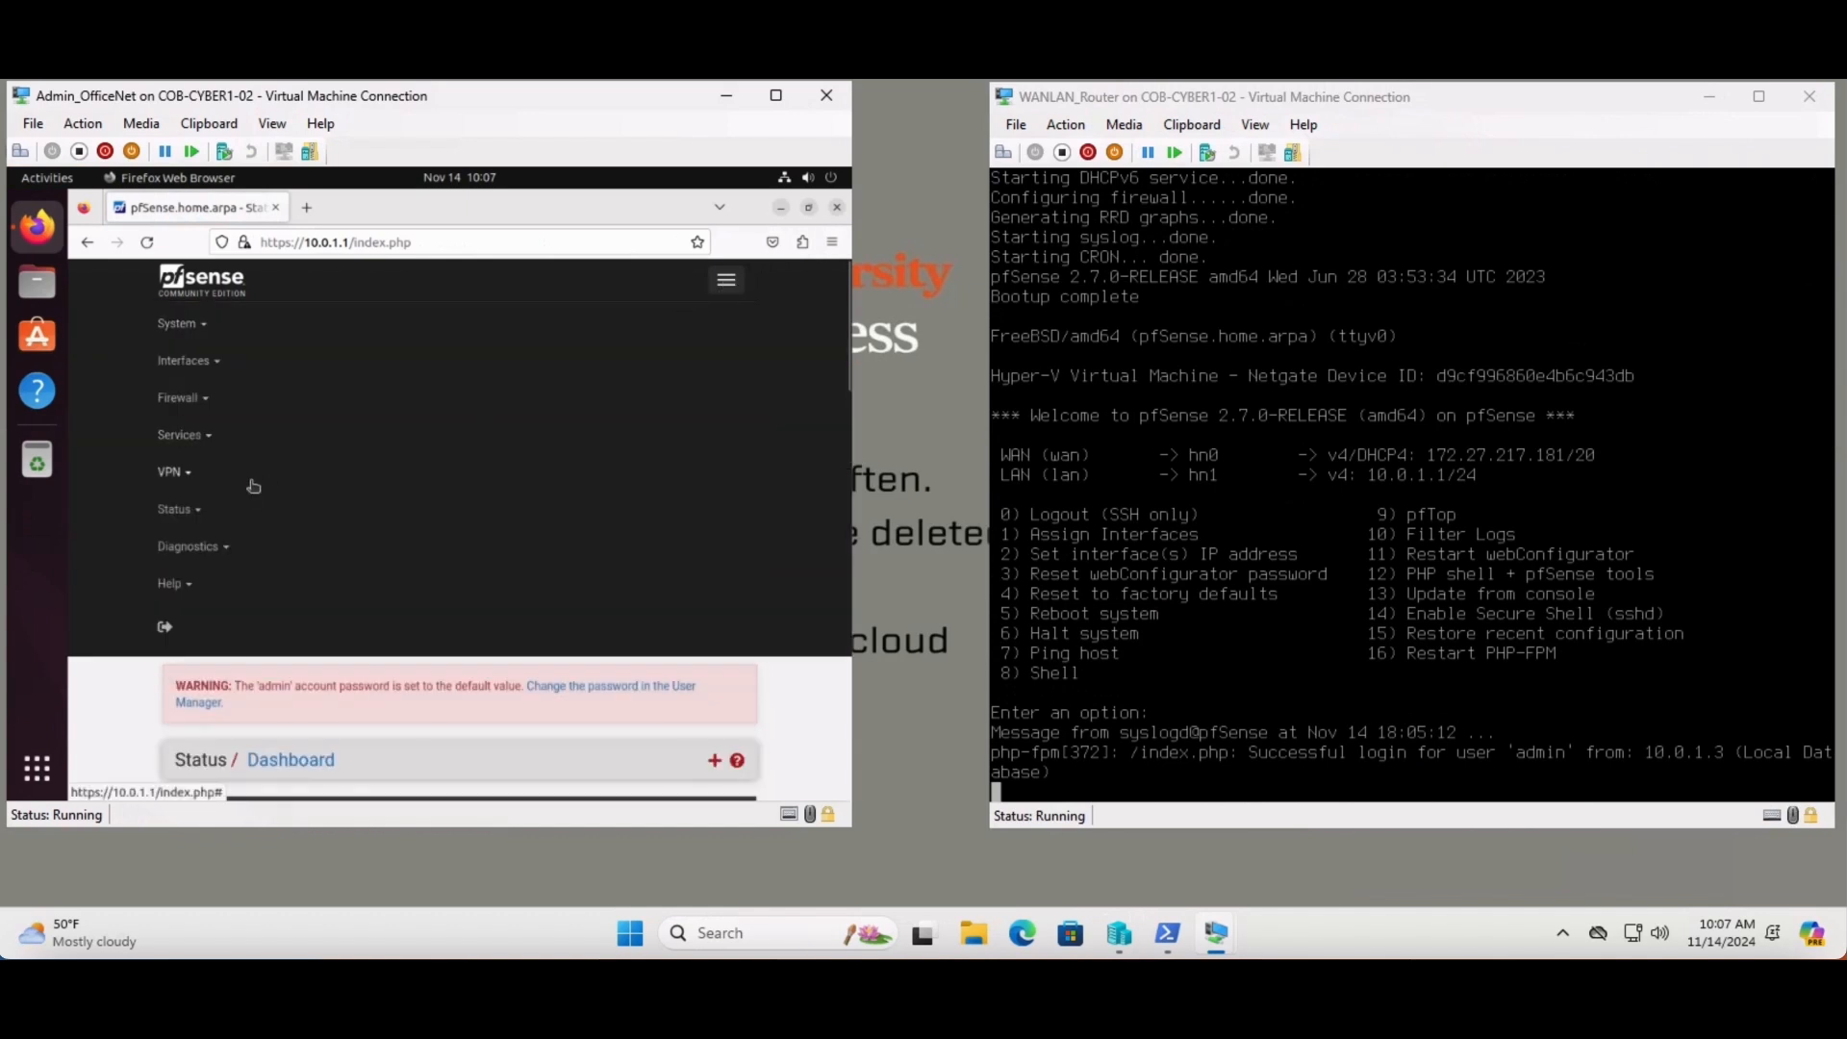
click(197, 435)
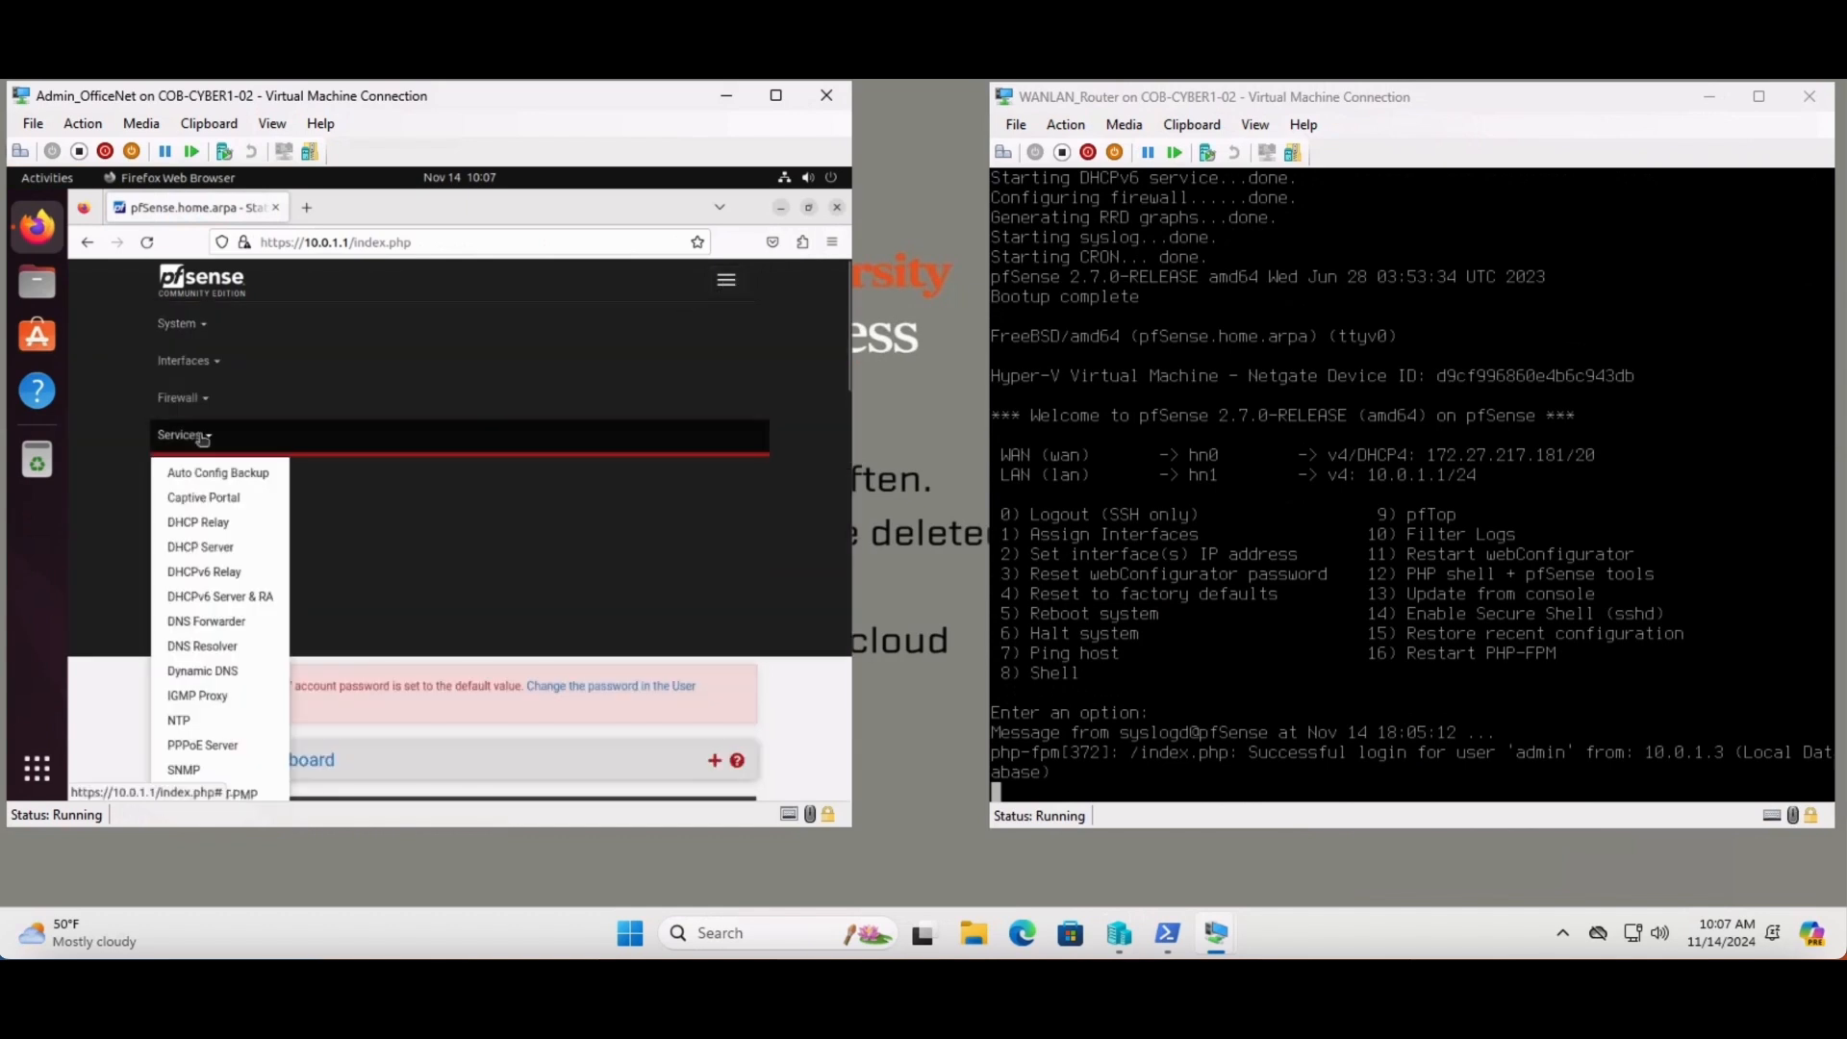
click(197, 546)
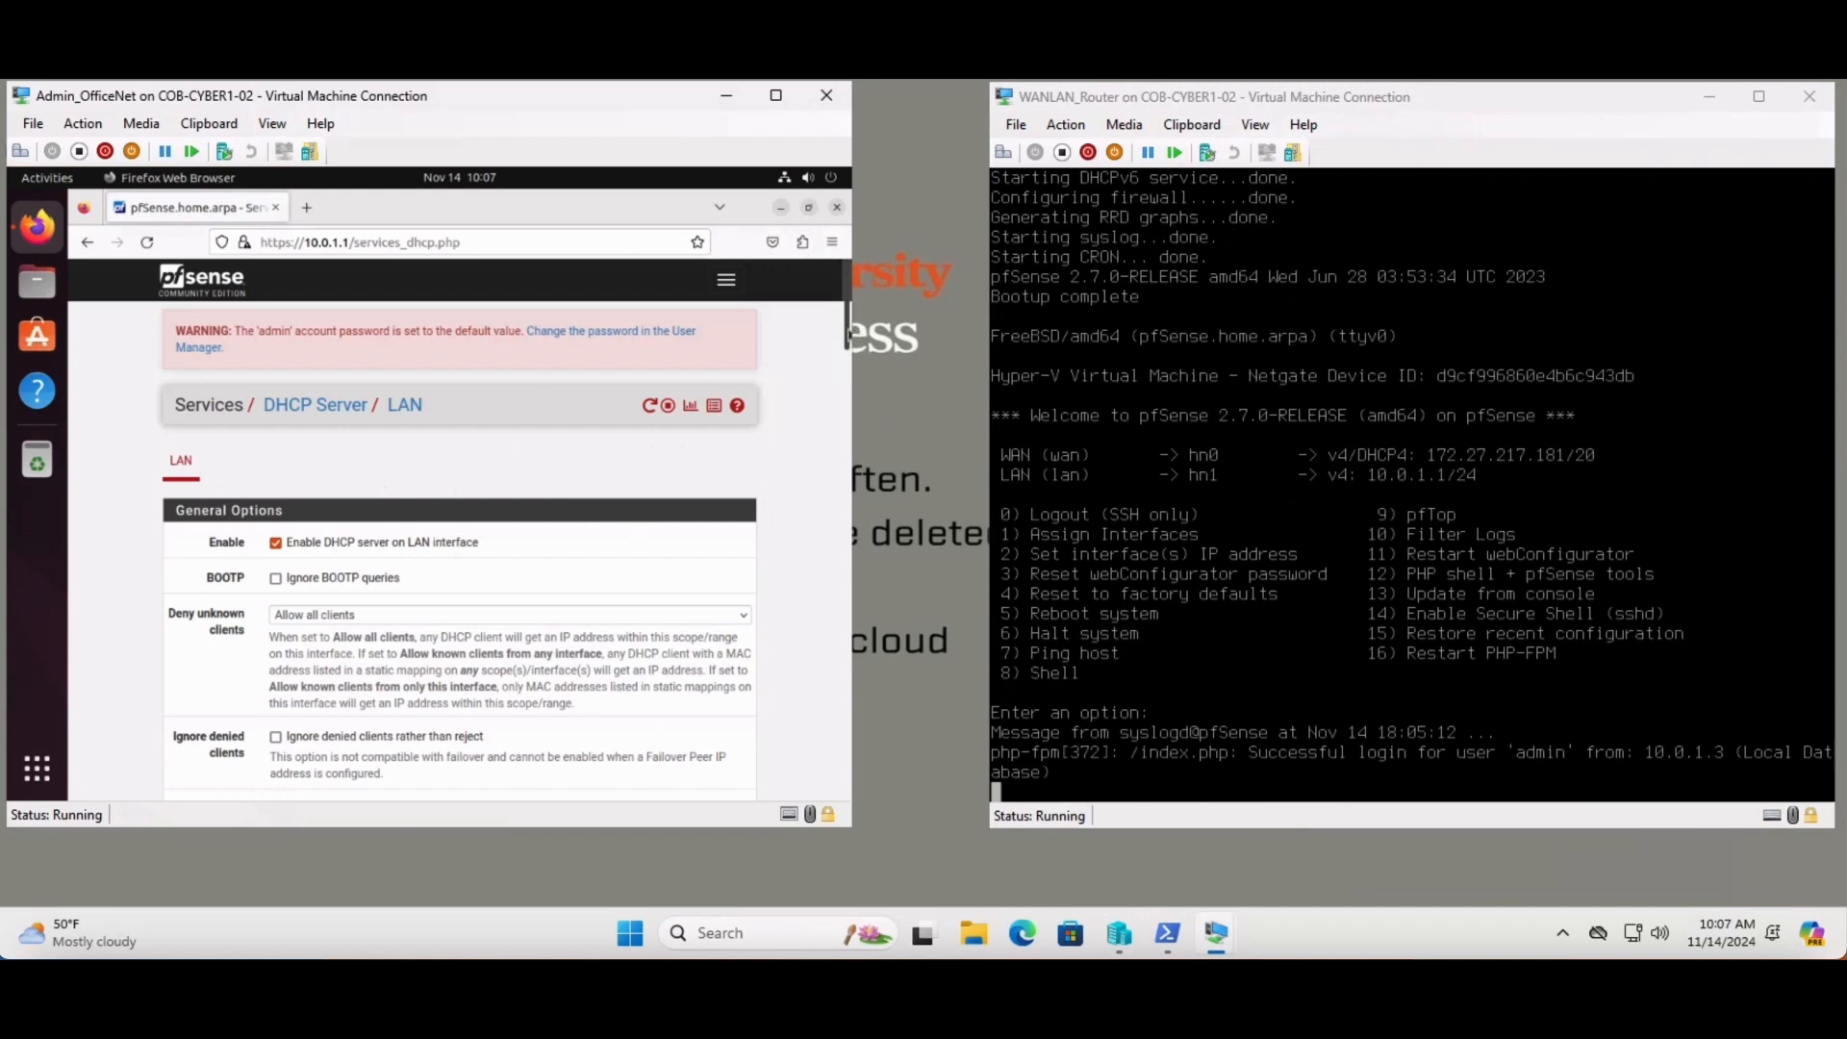
- Change the LAN DHCP range end from 10.0.1.254 to 10.0.1.99, keeping start 10.0.1.3
drag(847, 327, 841, 424)
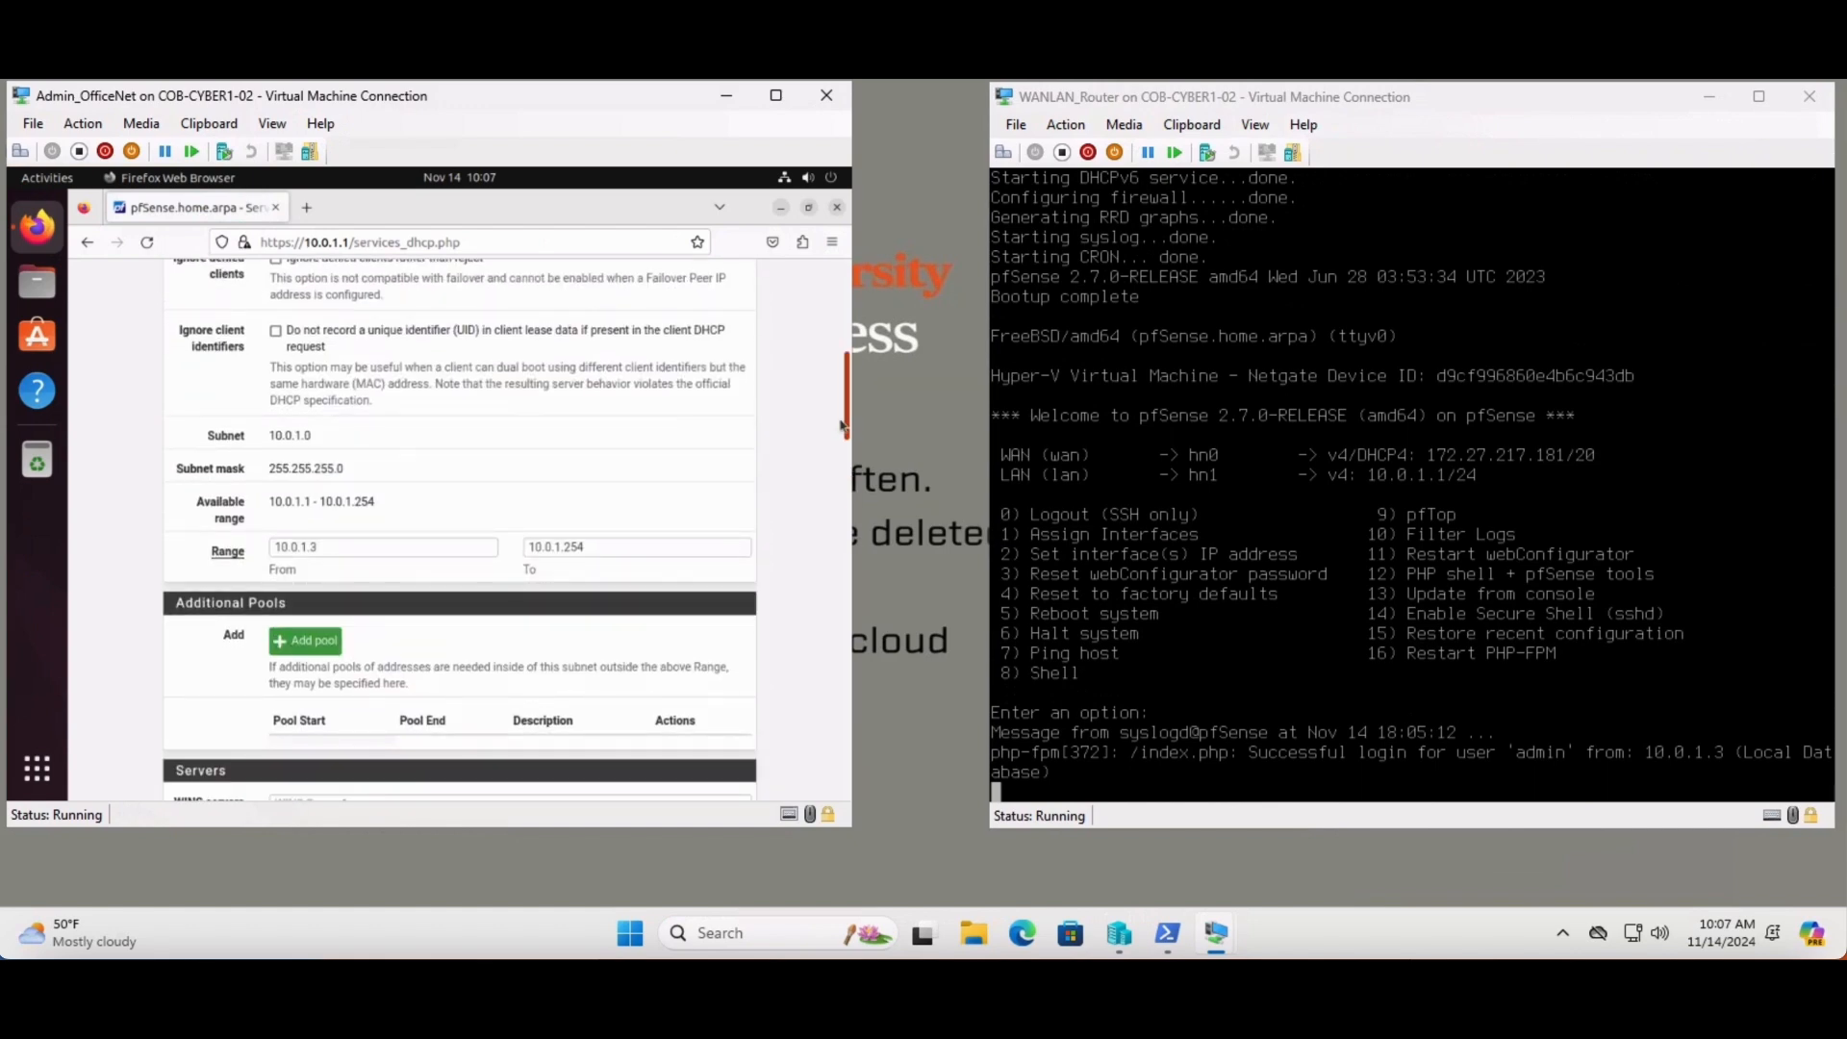
click(614, 547)
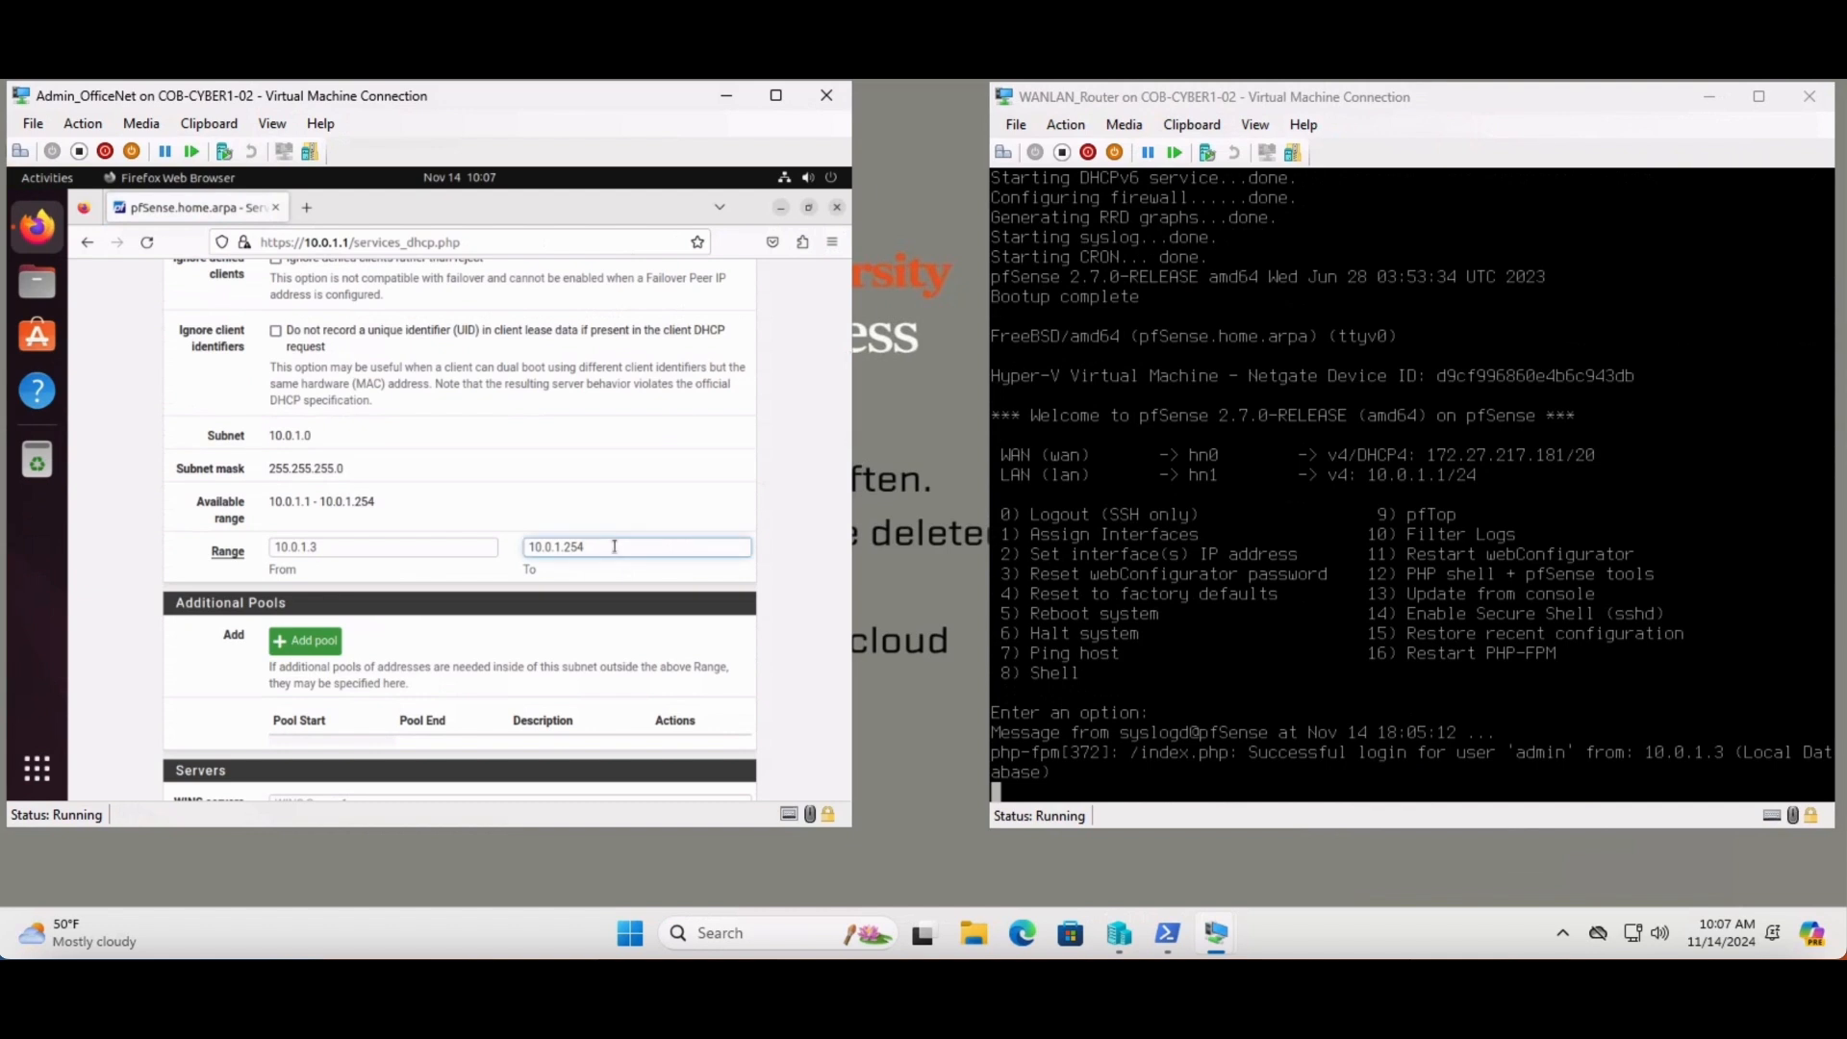
click(368, 549)
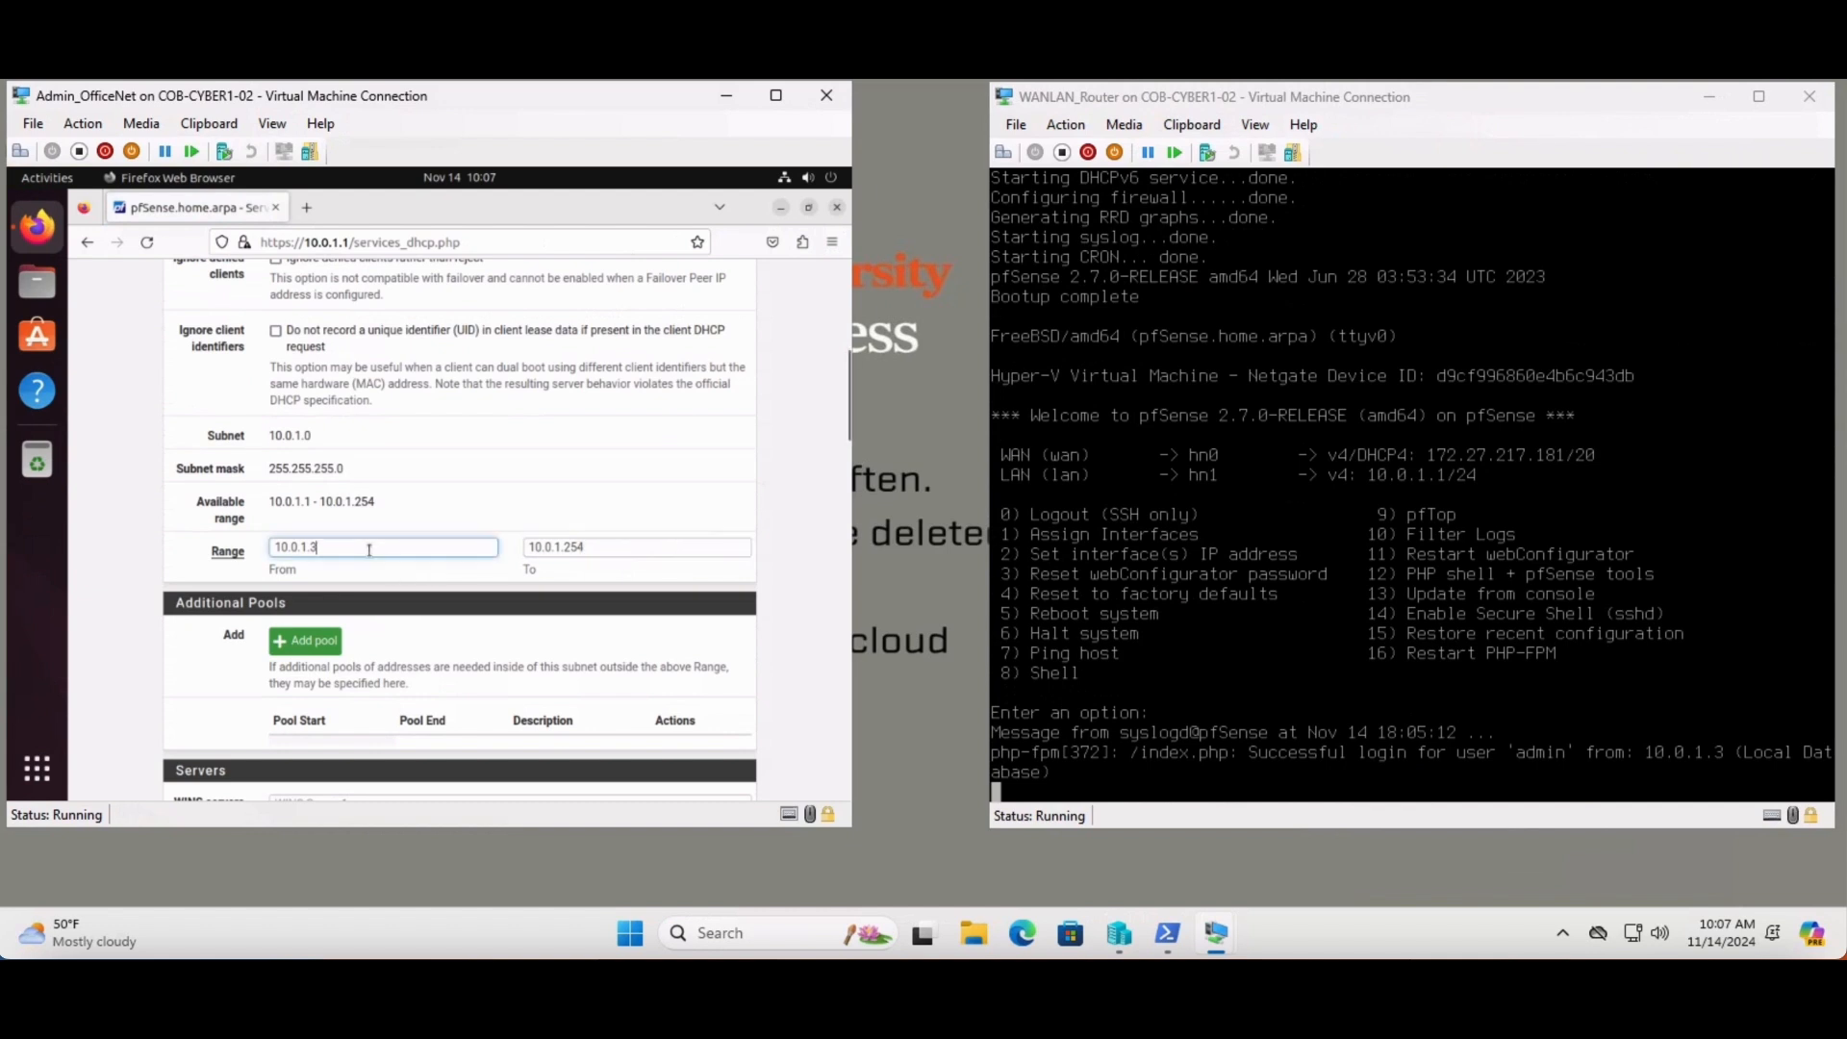
click(606, 547)
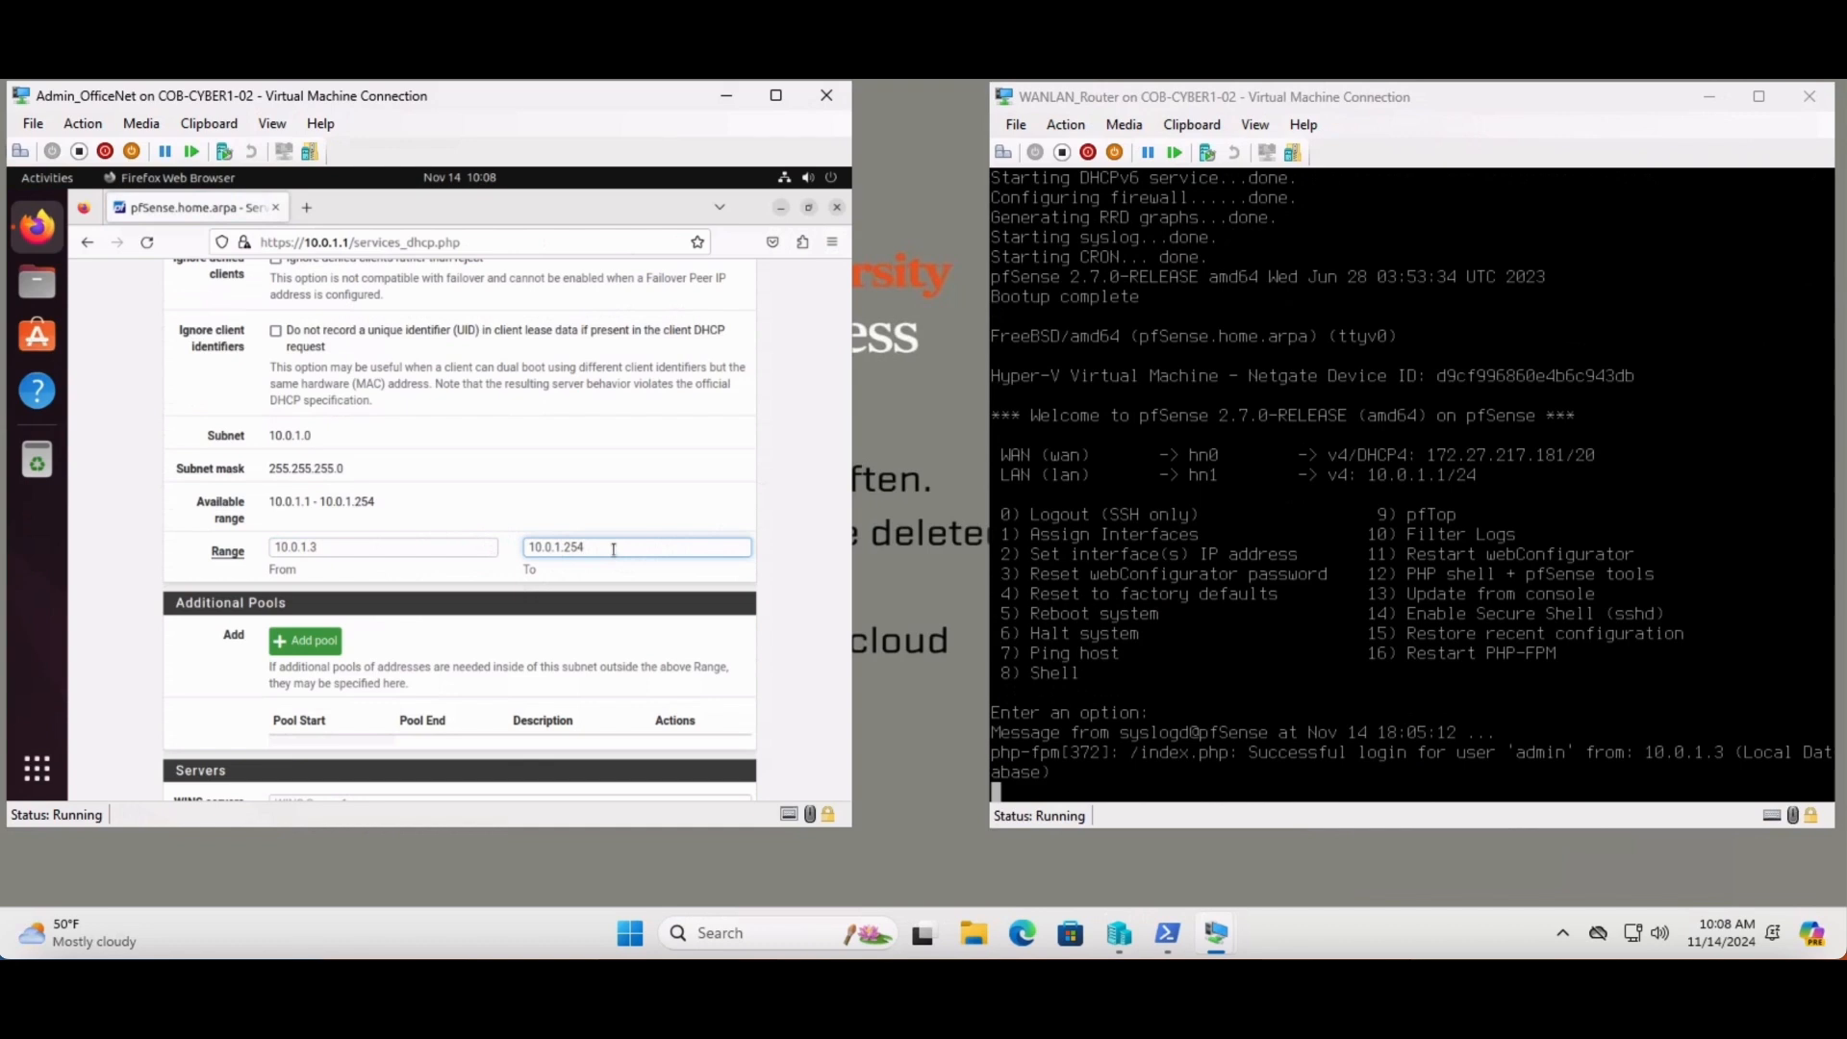
key(BackSpace)
key(BackSpace)
key(BackSpace)
text(100)
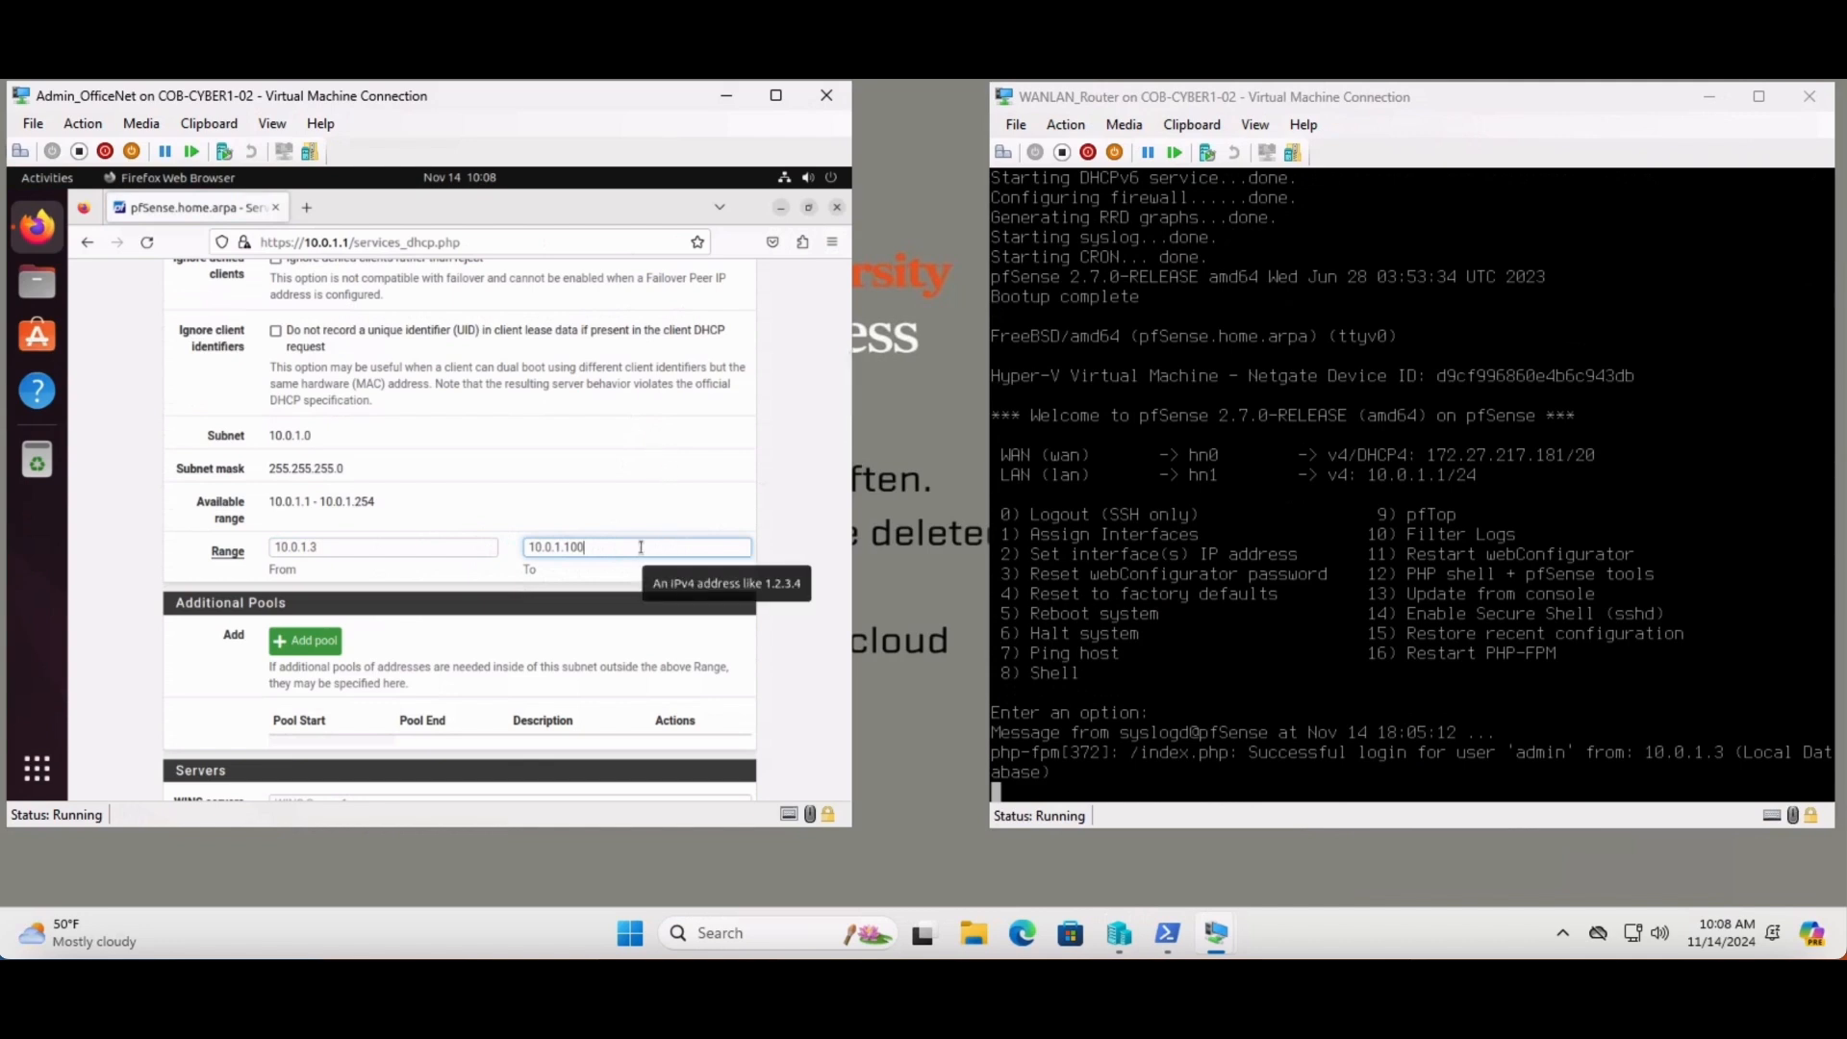
key(BackSpace)
key(BackSpace)
key(BackSpace)
text(99)
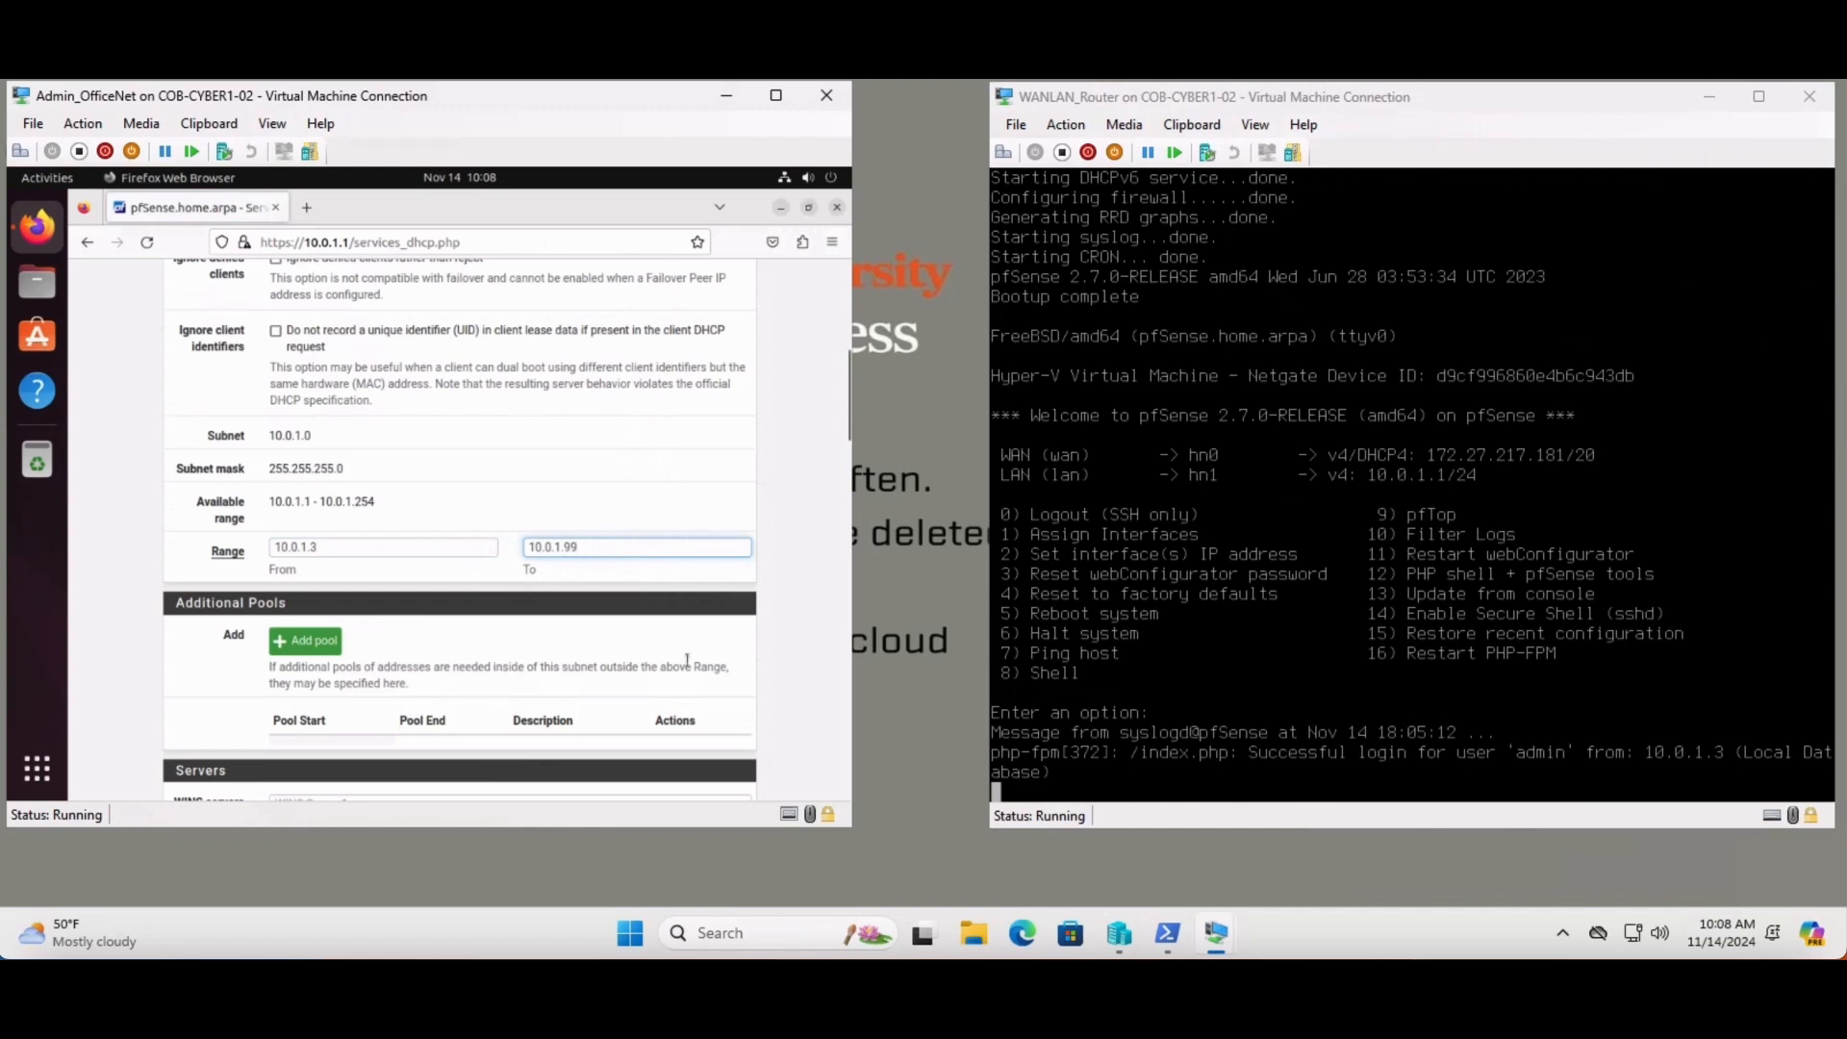
click(796, 657)
- Save the DHCP server settings and start a new LAN static mapping
scroll(796, 657, down, 15)
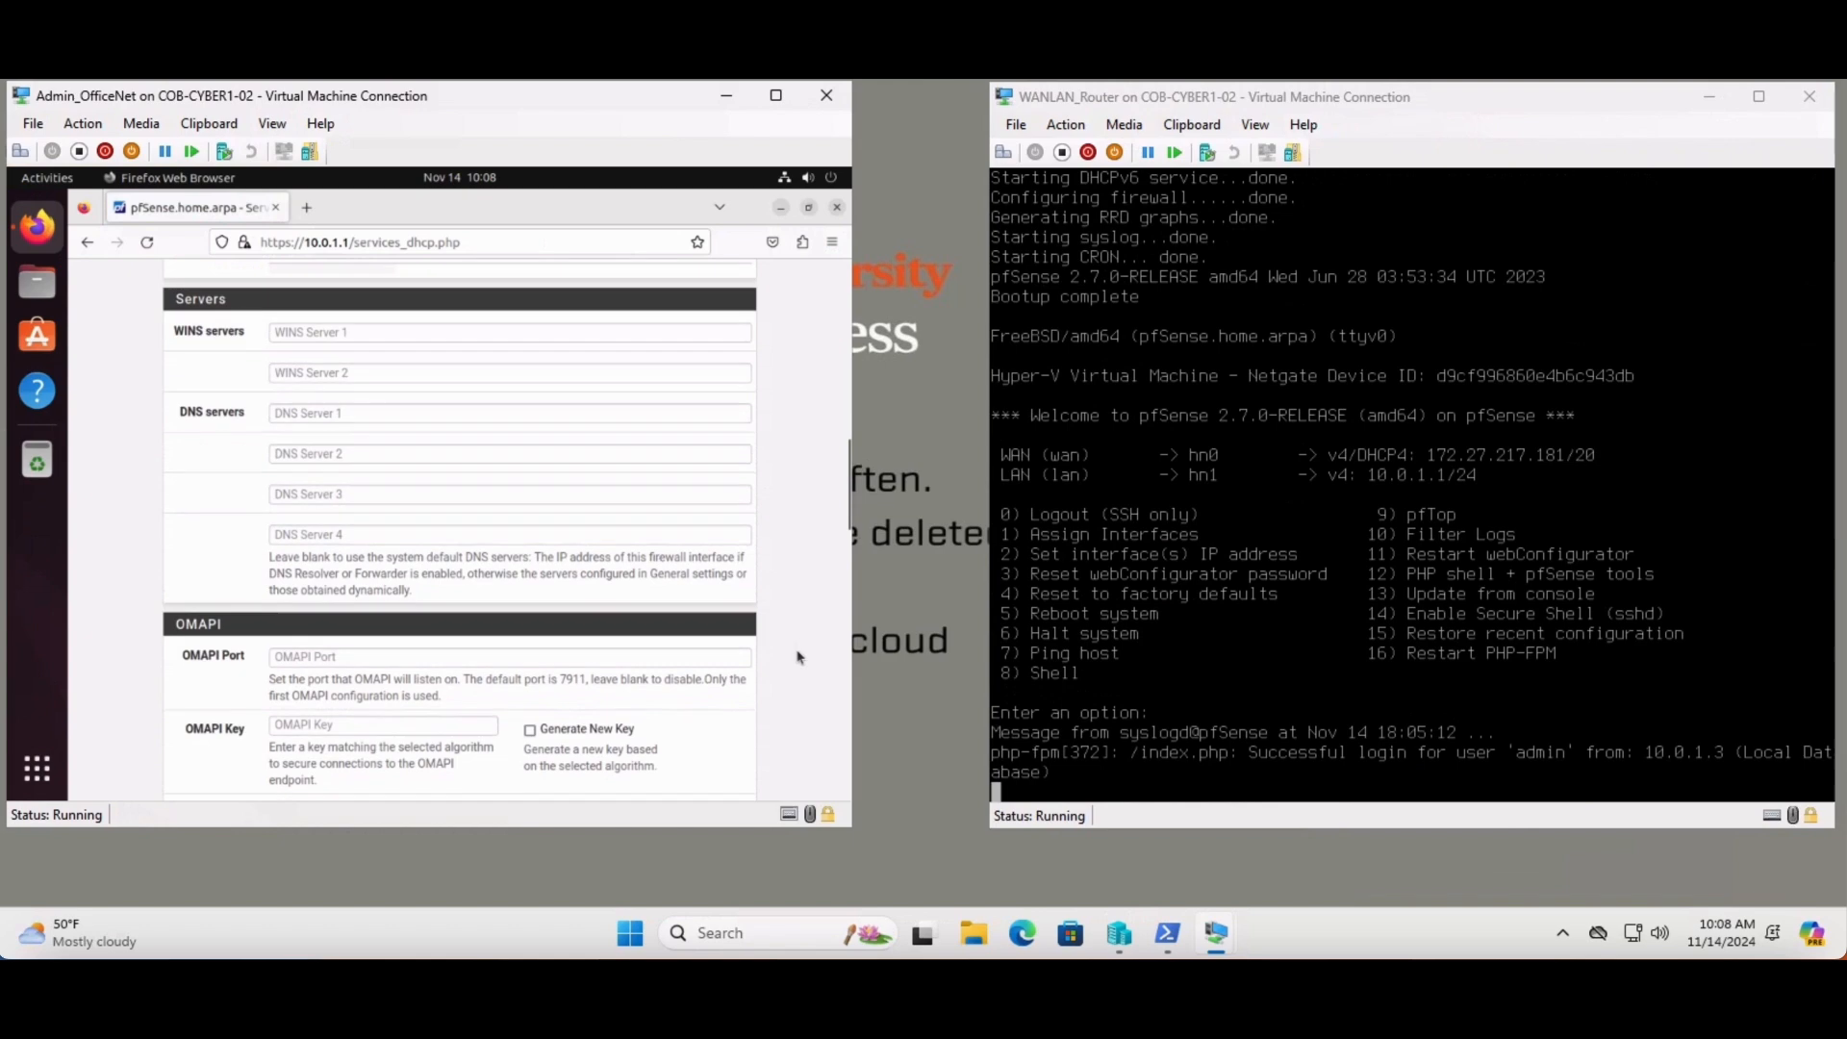
scroll(796, 657, down, 10)
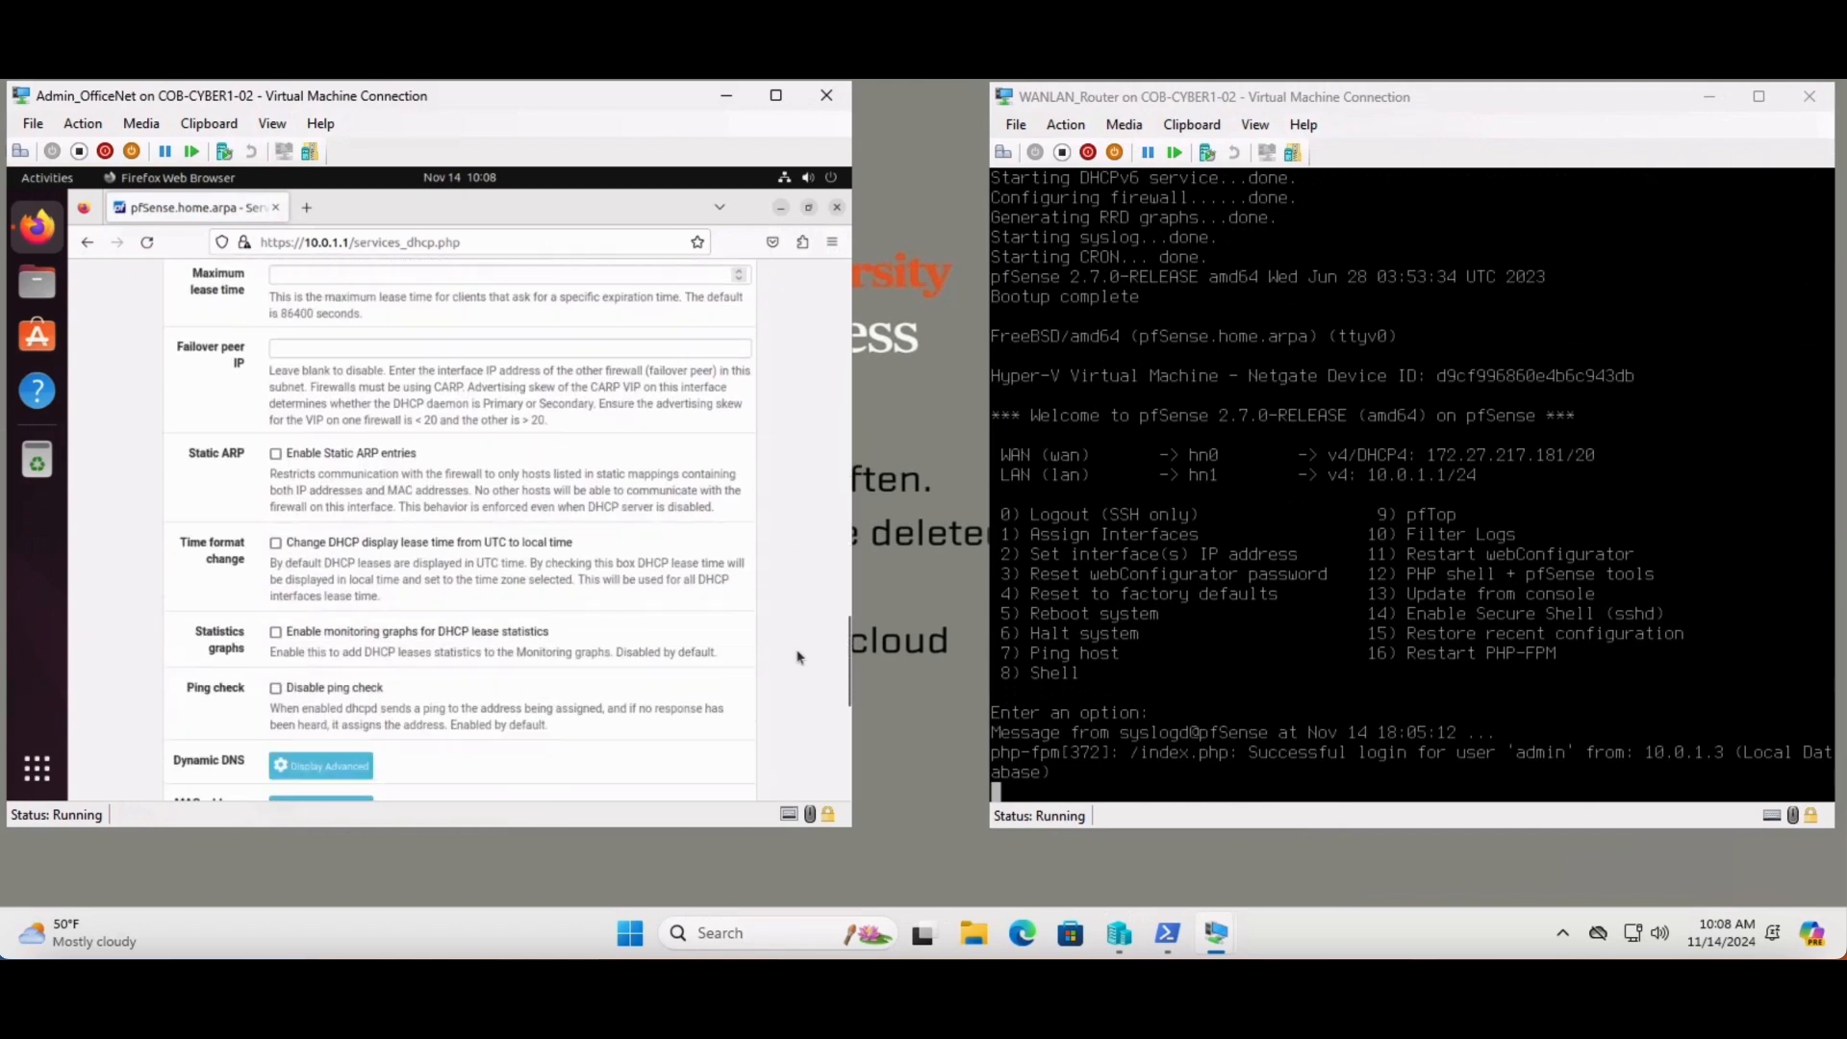
scroll(797, 657, down, 5)
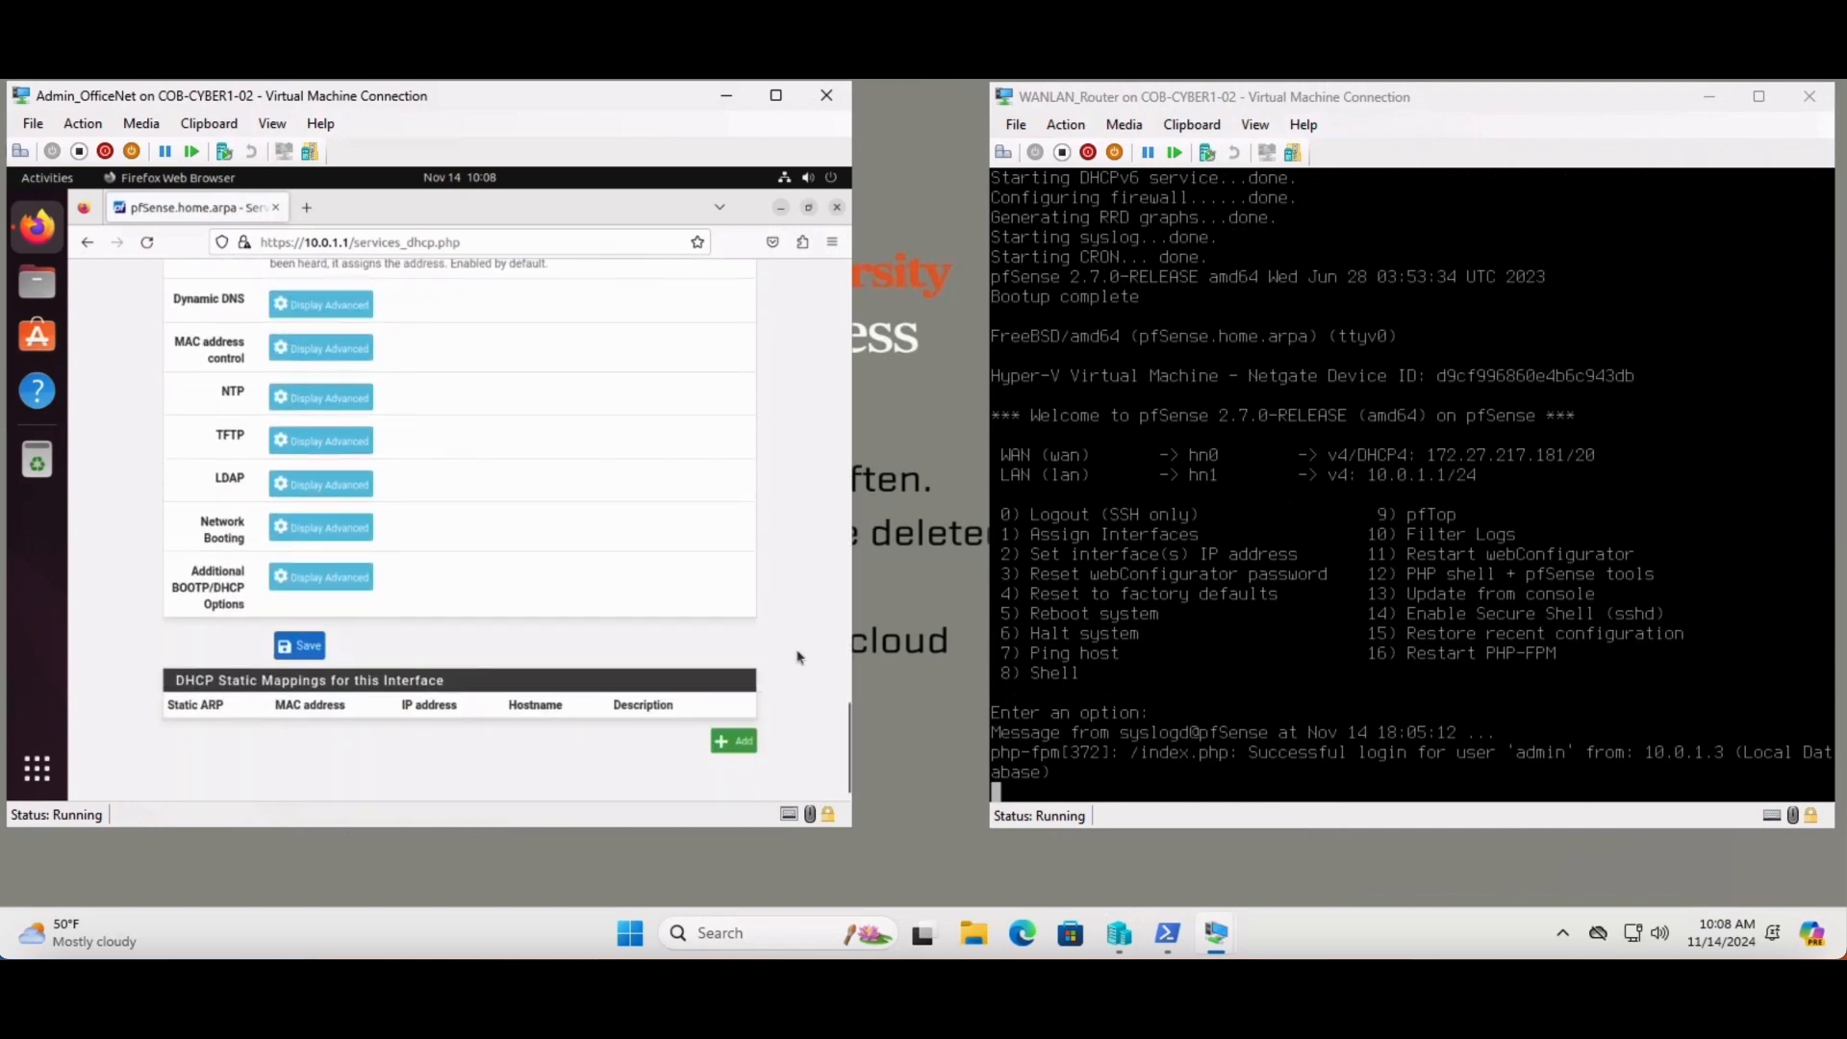
click(306, 638)
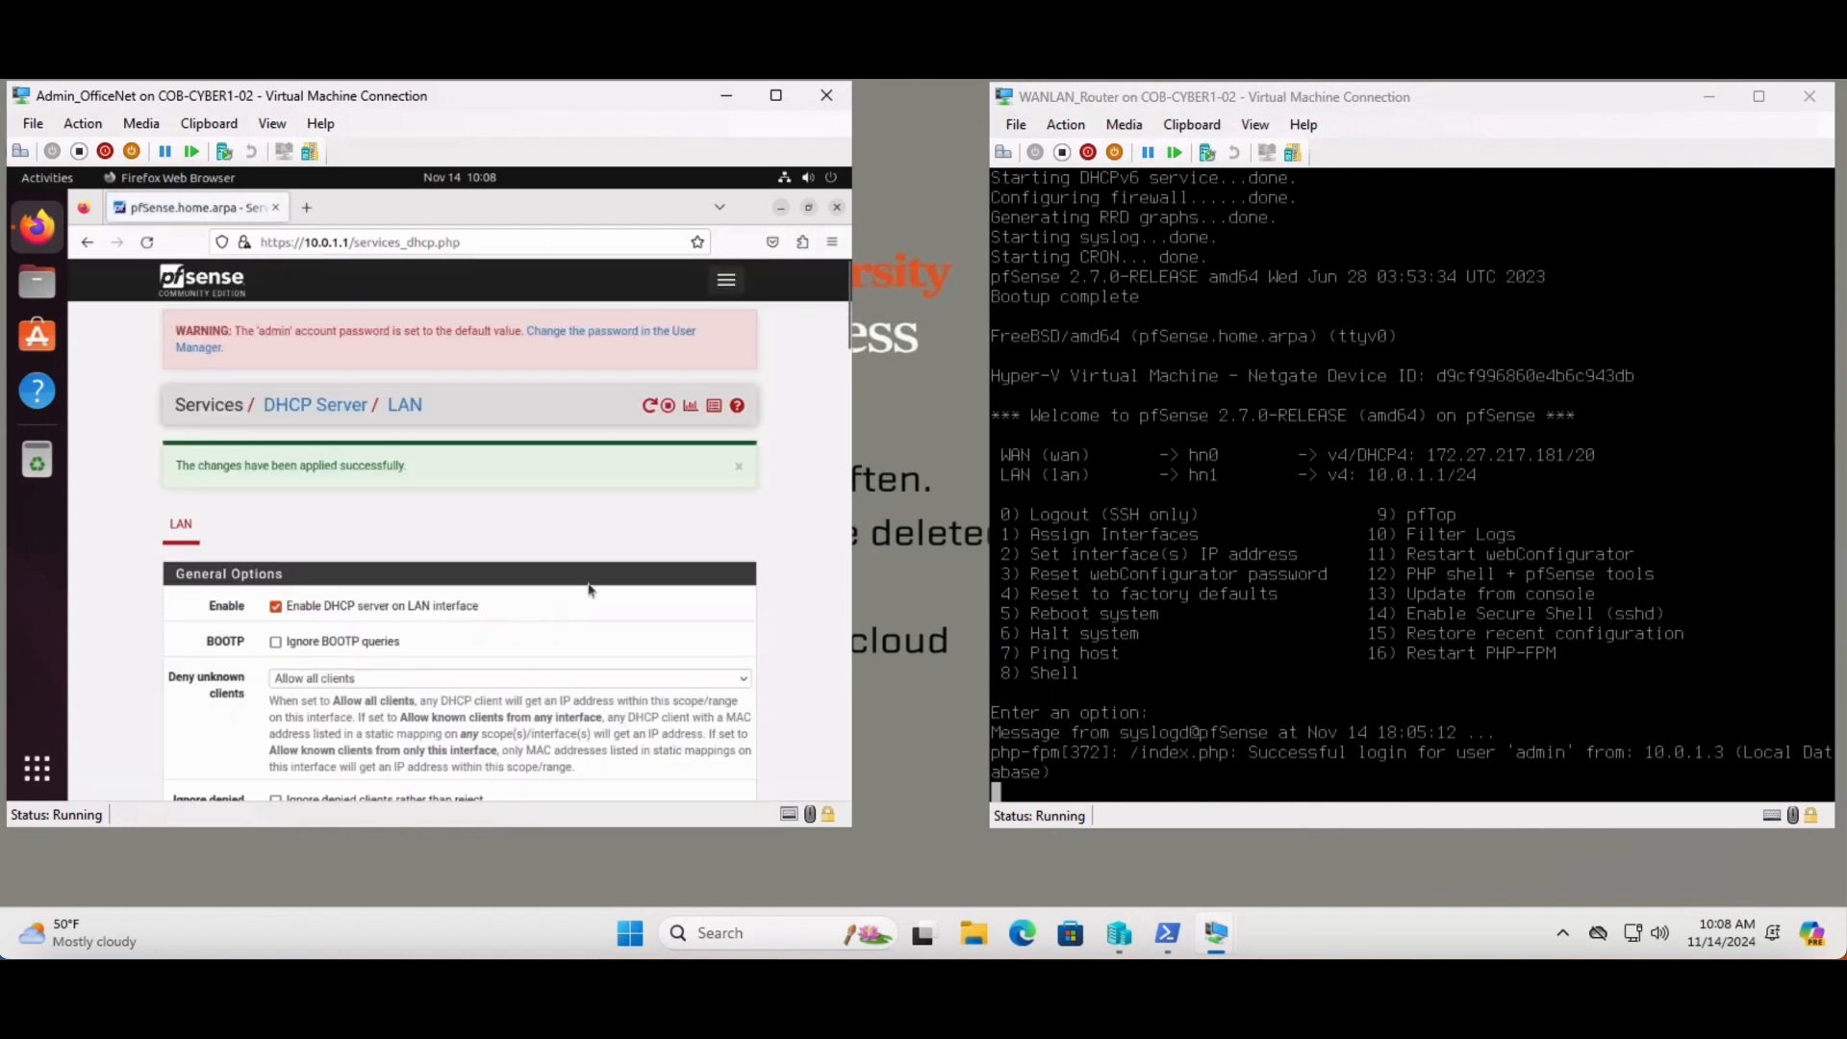
scroll(645, 592, down, 10)
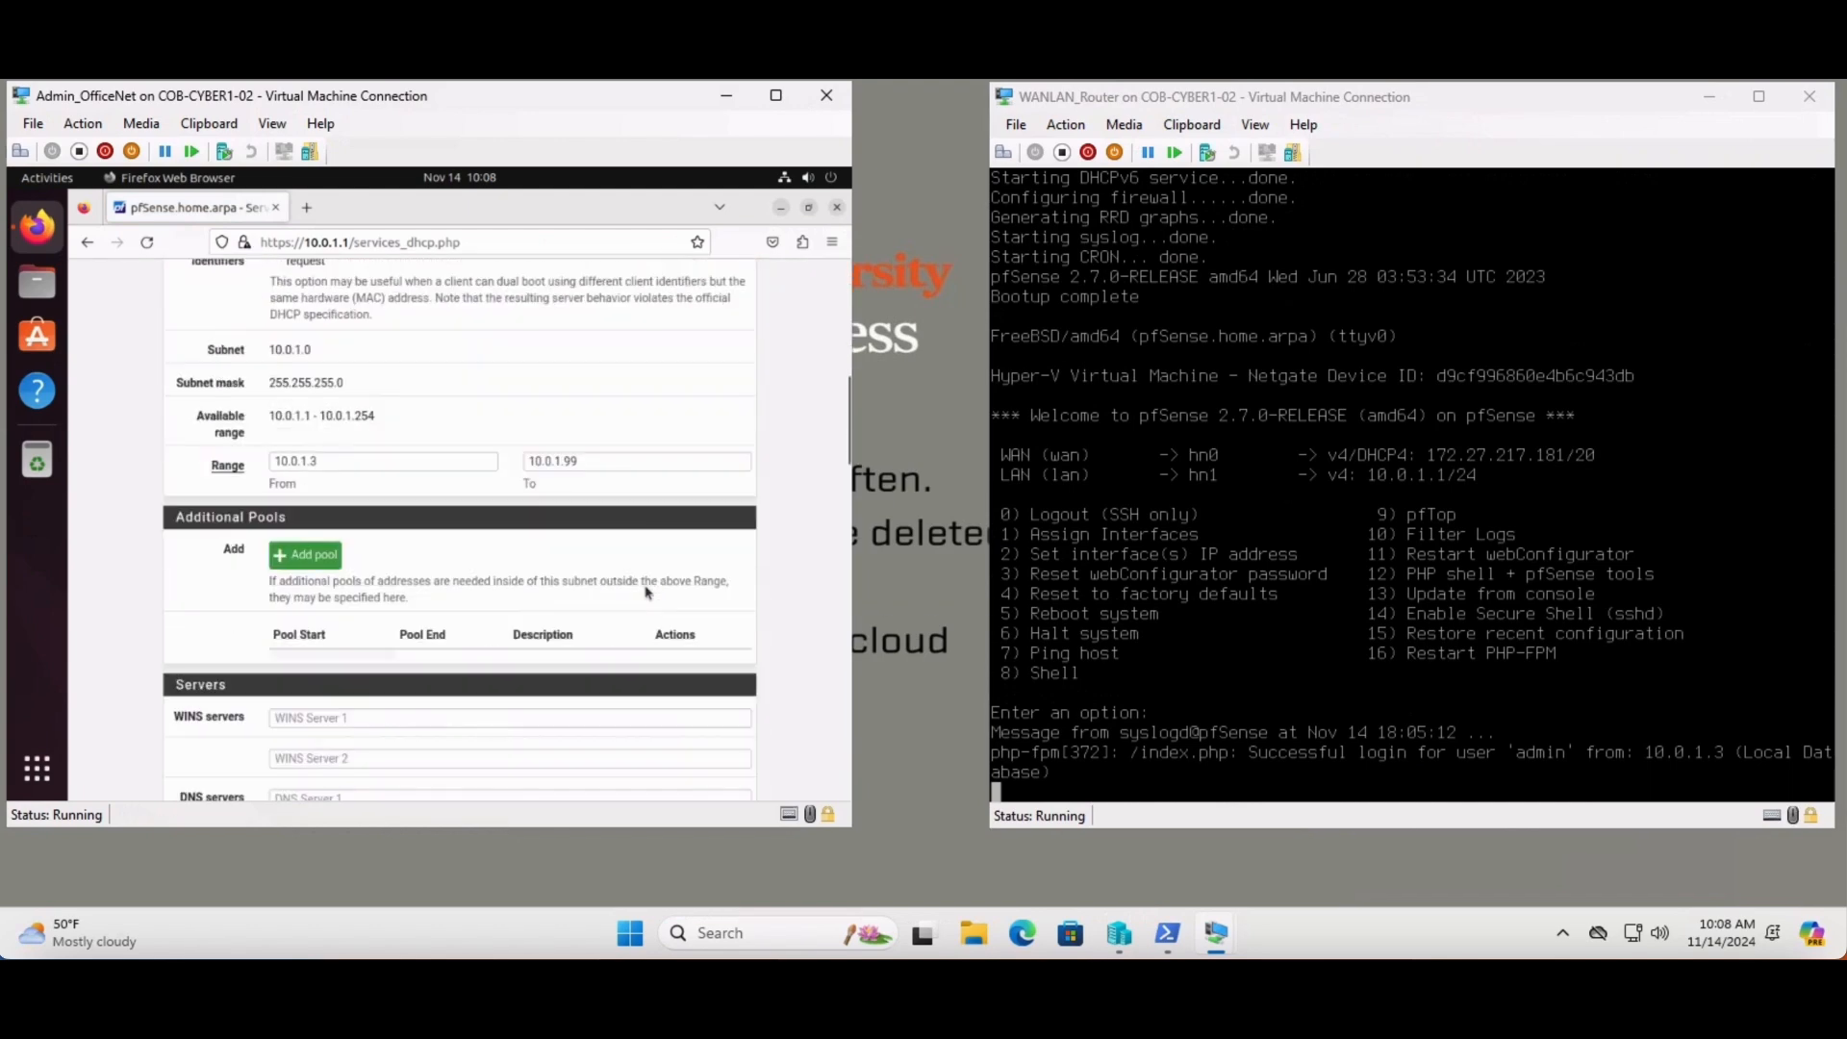
scroll(645, 589, down, 10)
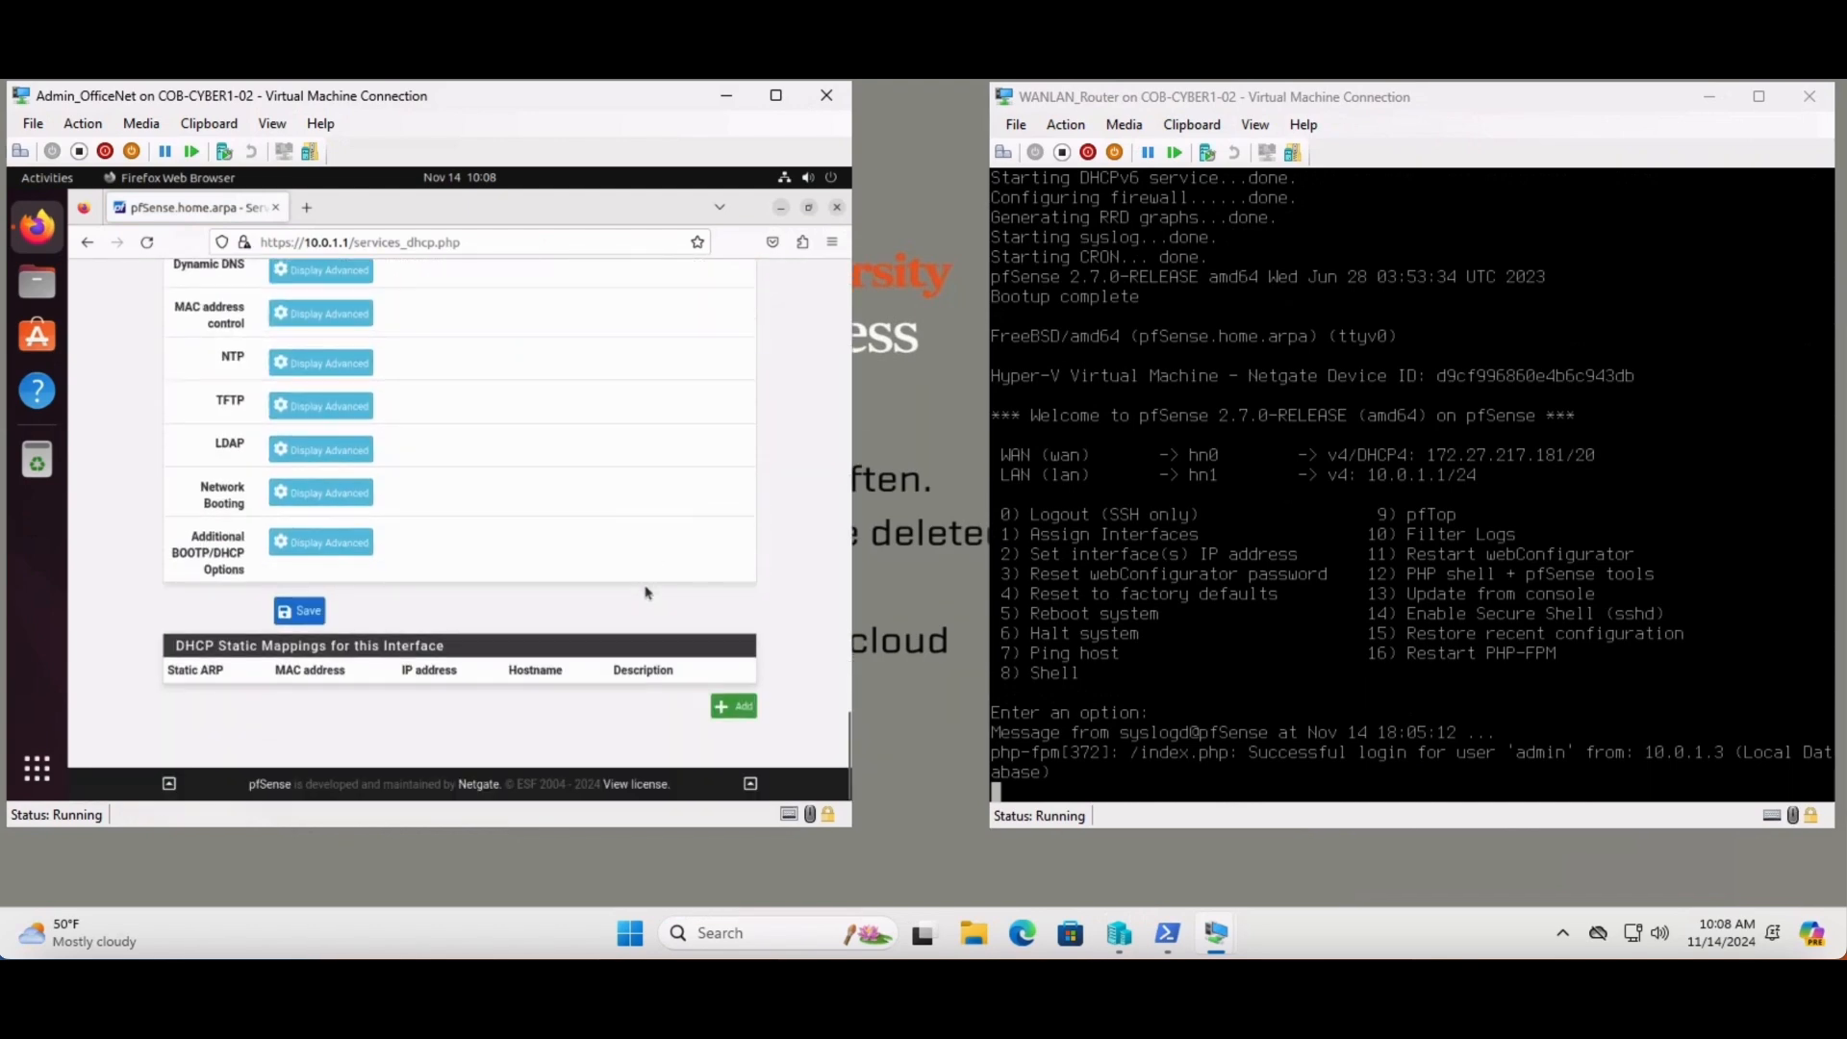
click(742, 708)
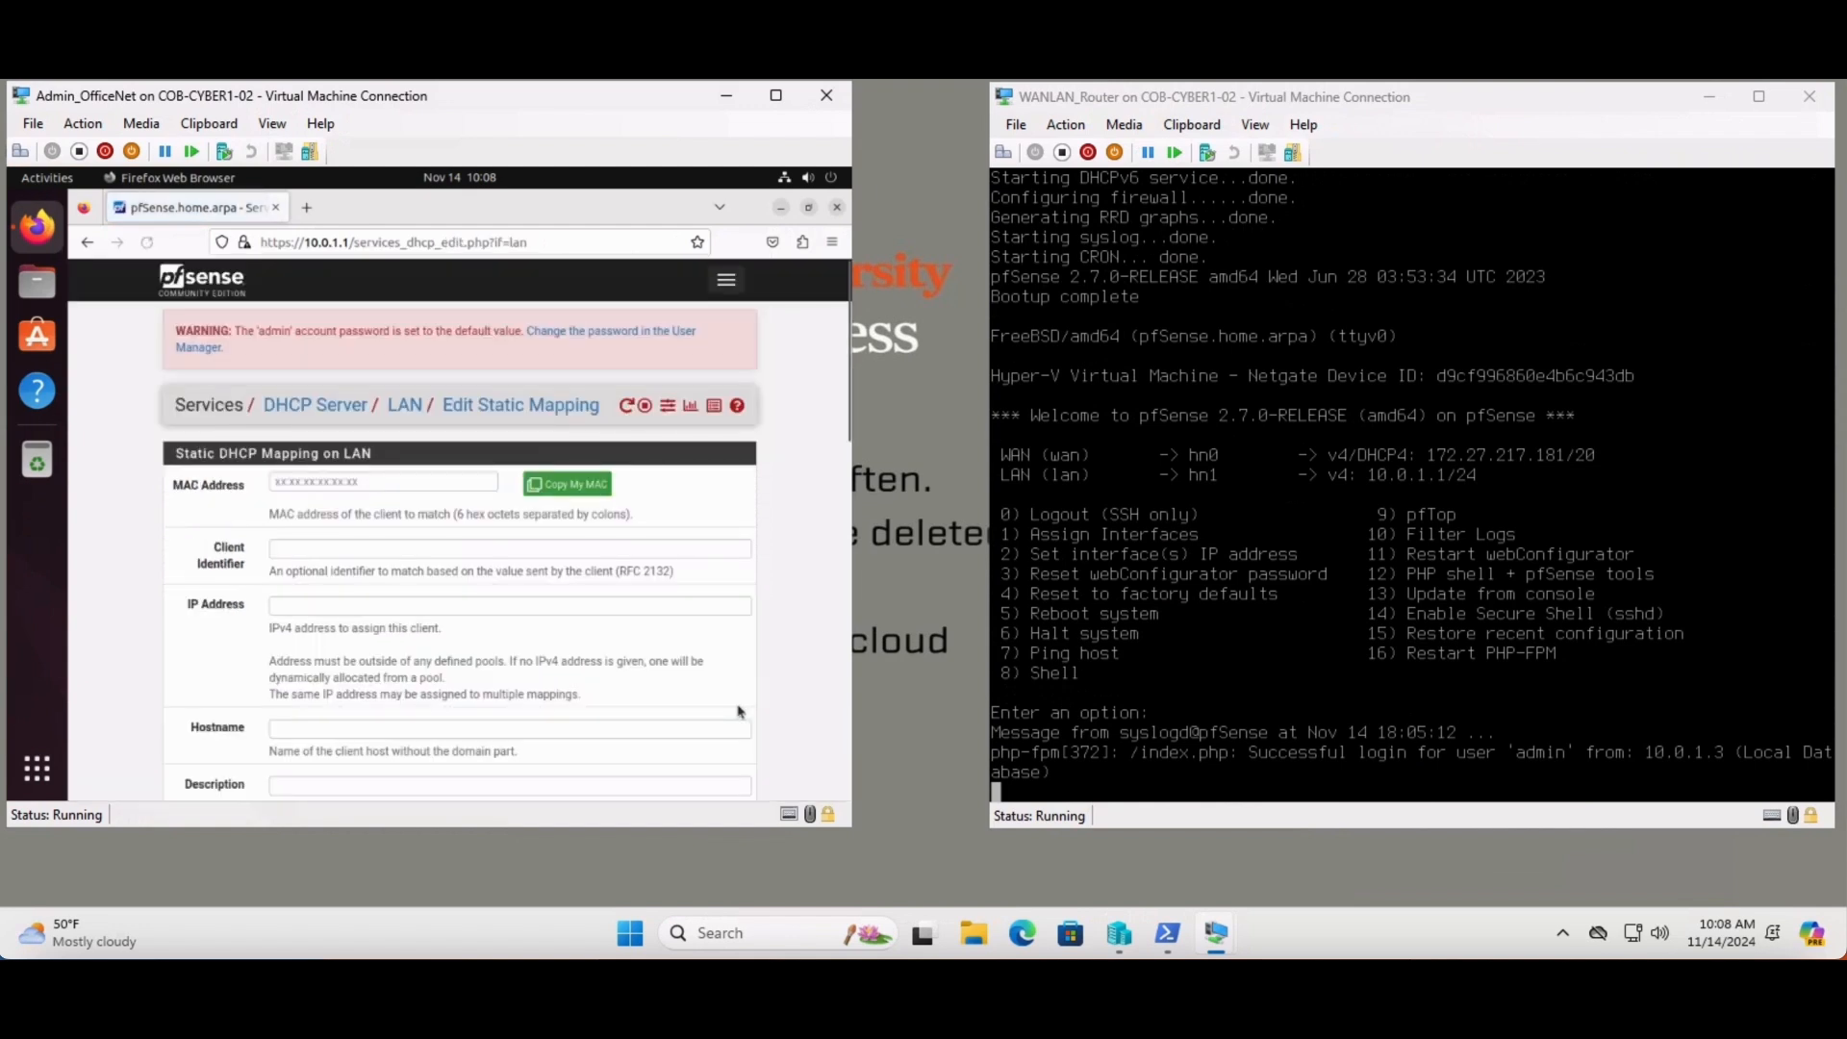
- Fill the mapping with this machine's MAC 00:1a:d1:23:45:67 and IP address 10.0.1.101
click(572, 492)
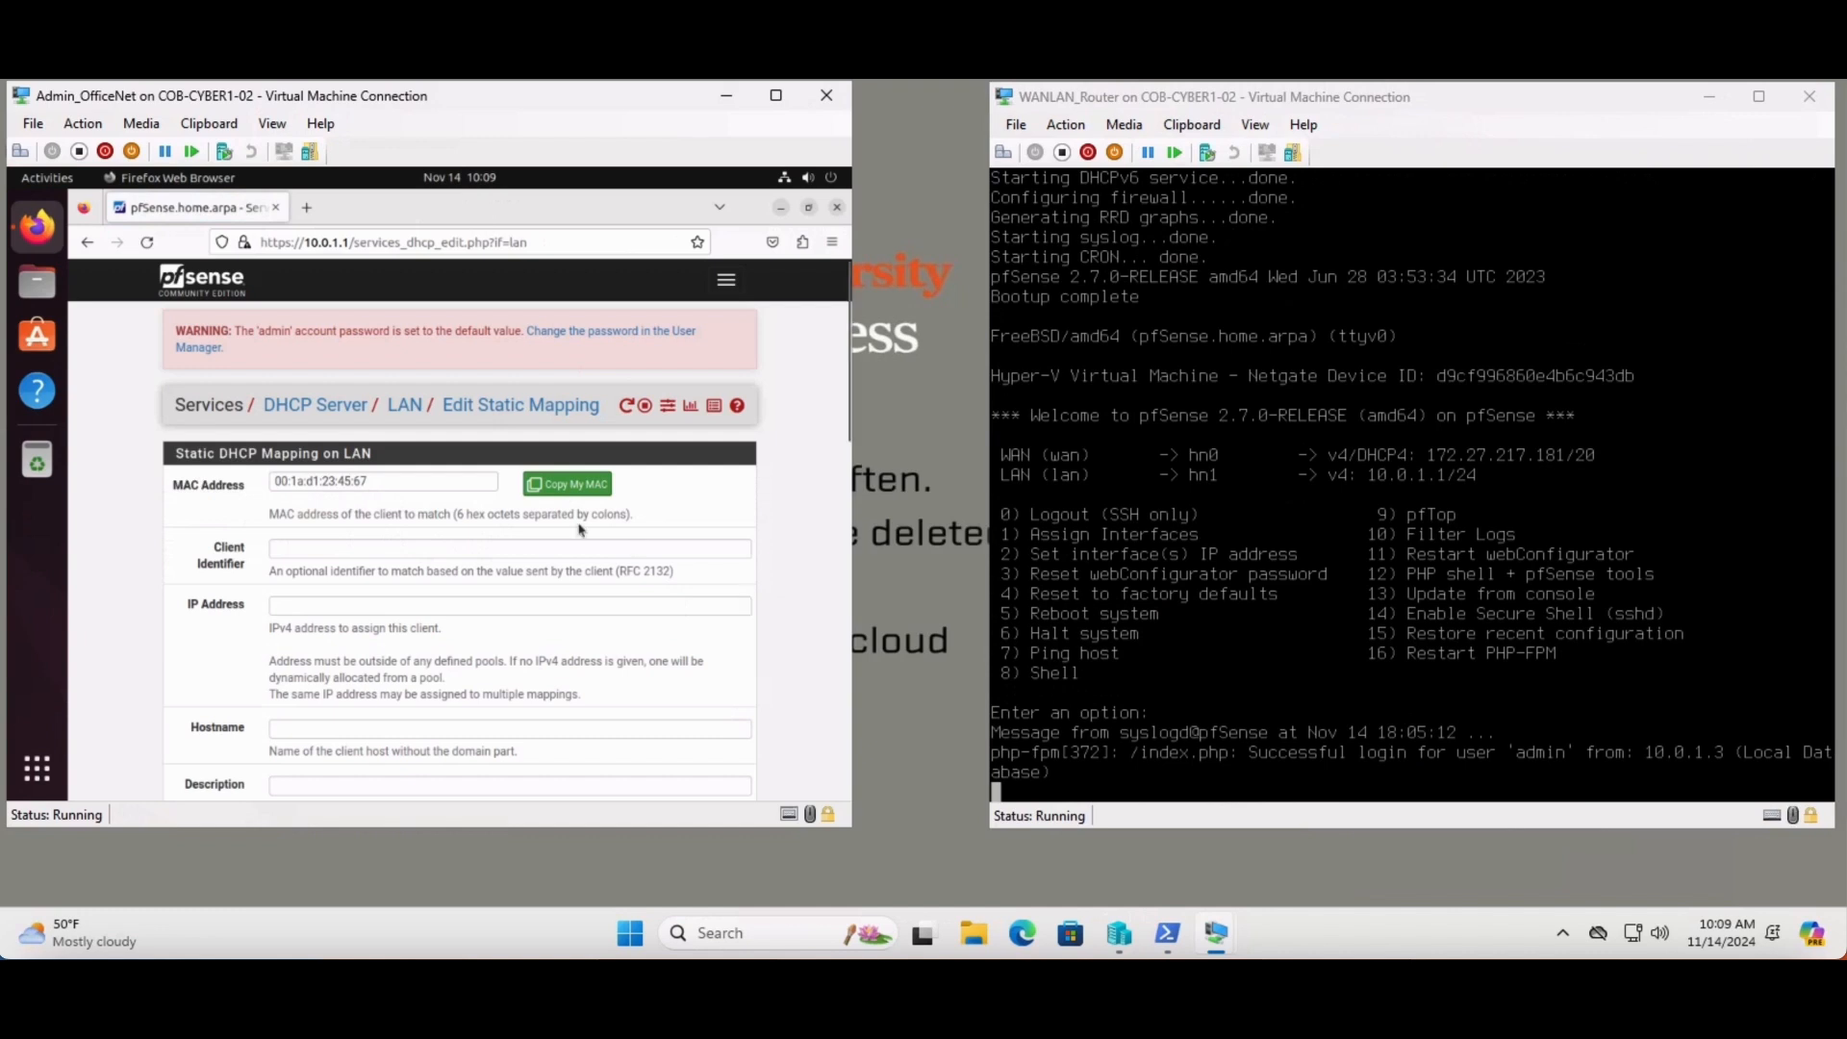
click(390, 601)
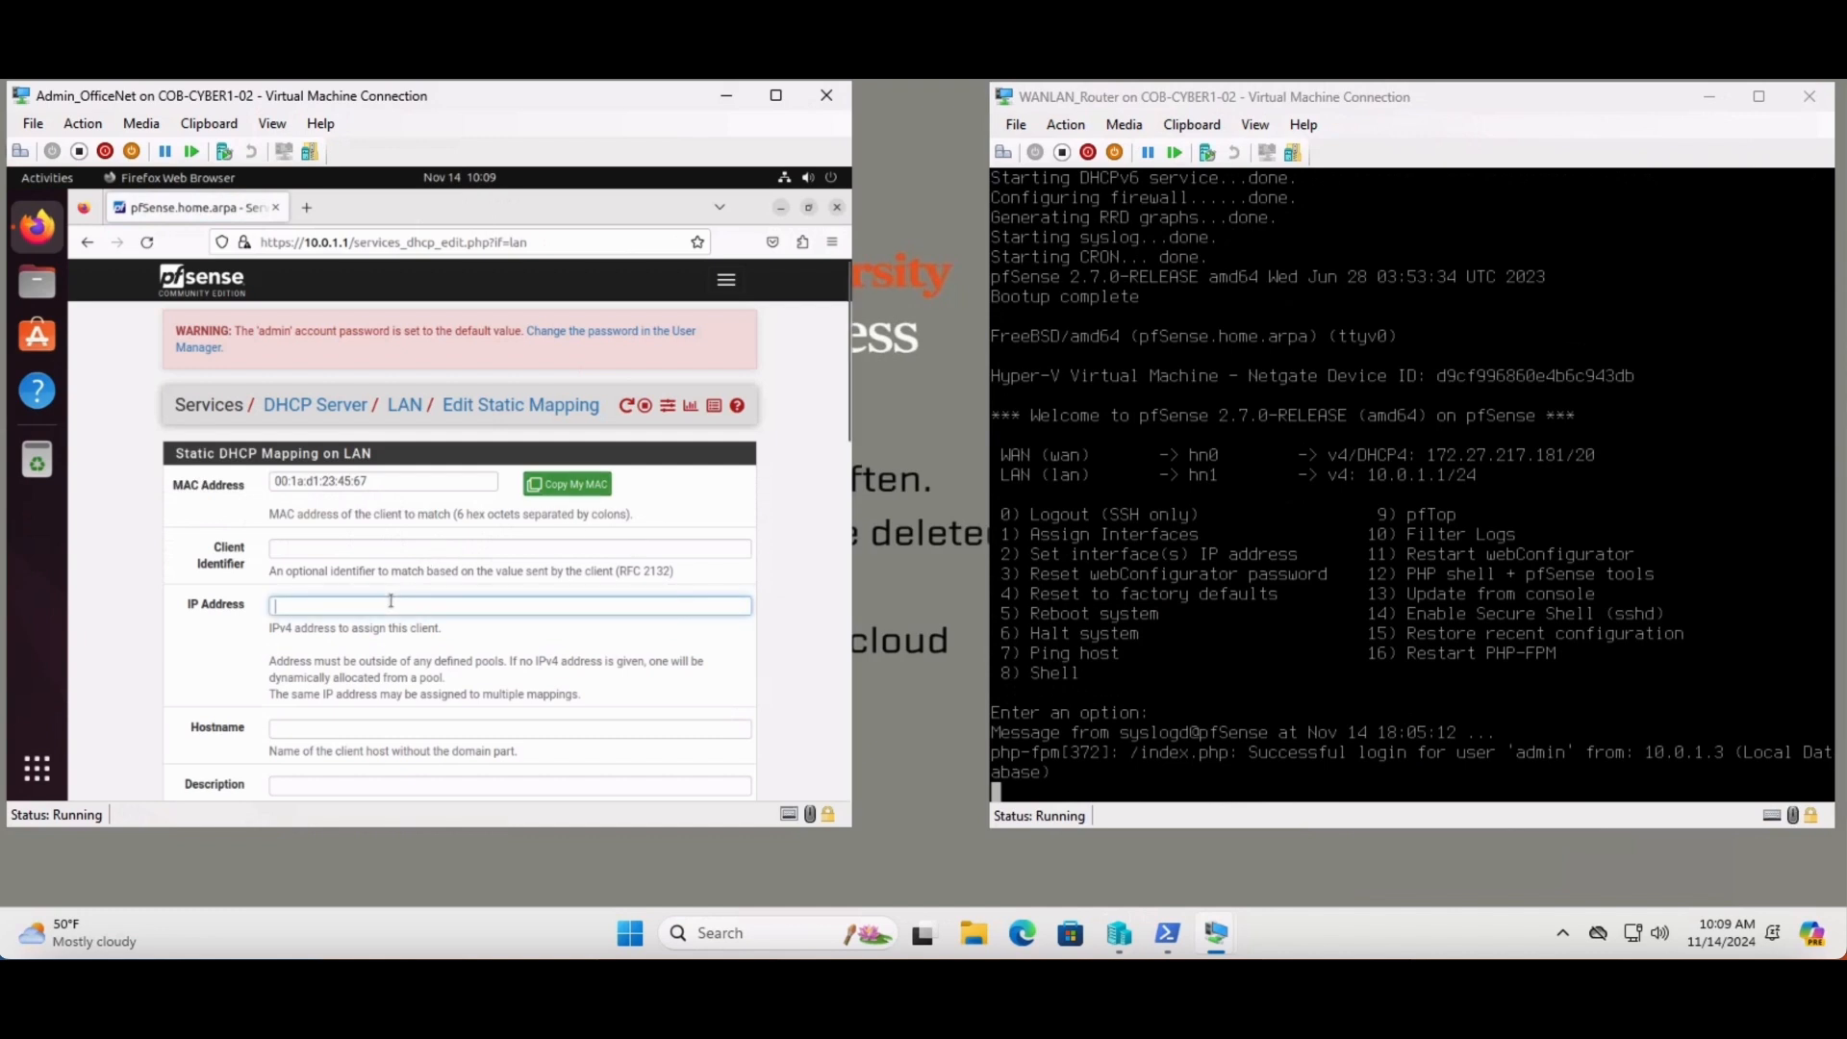
text(10.0.1.101)
click(825, 679)
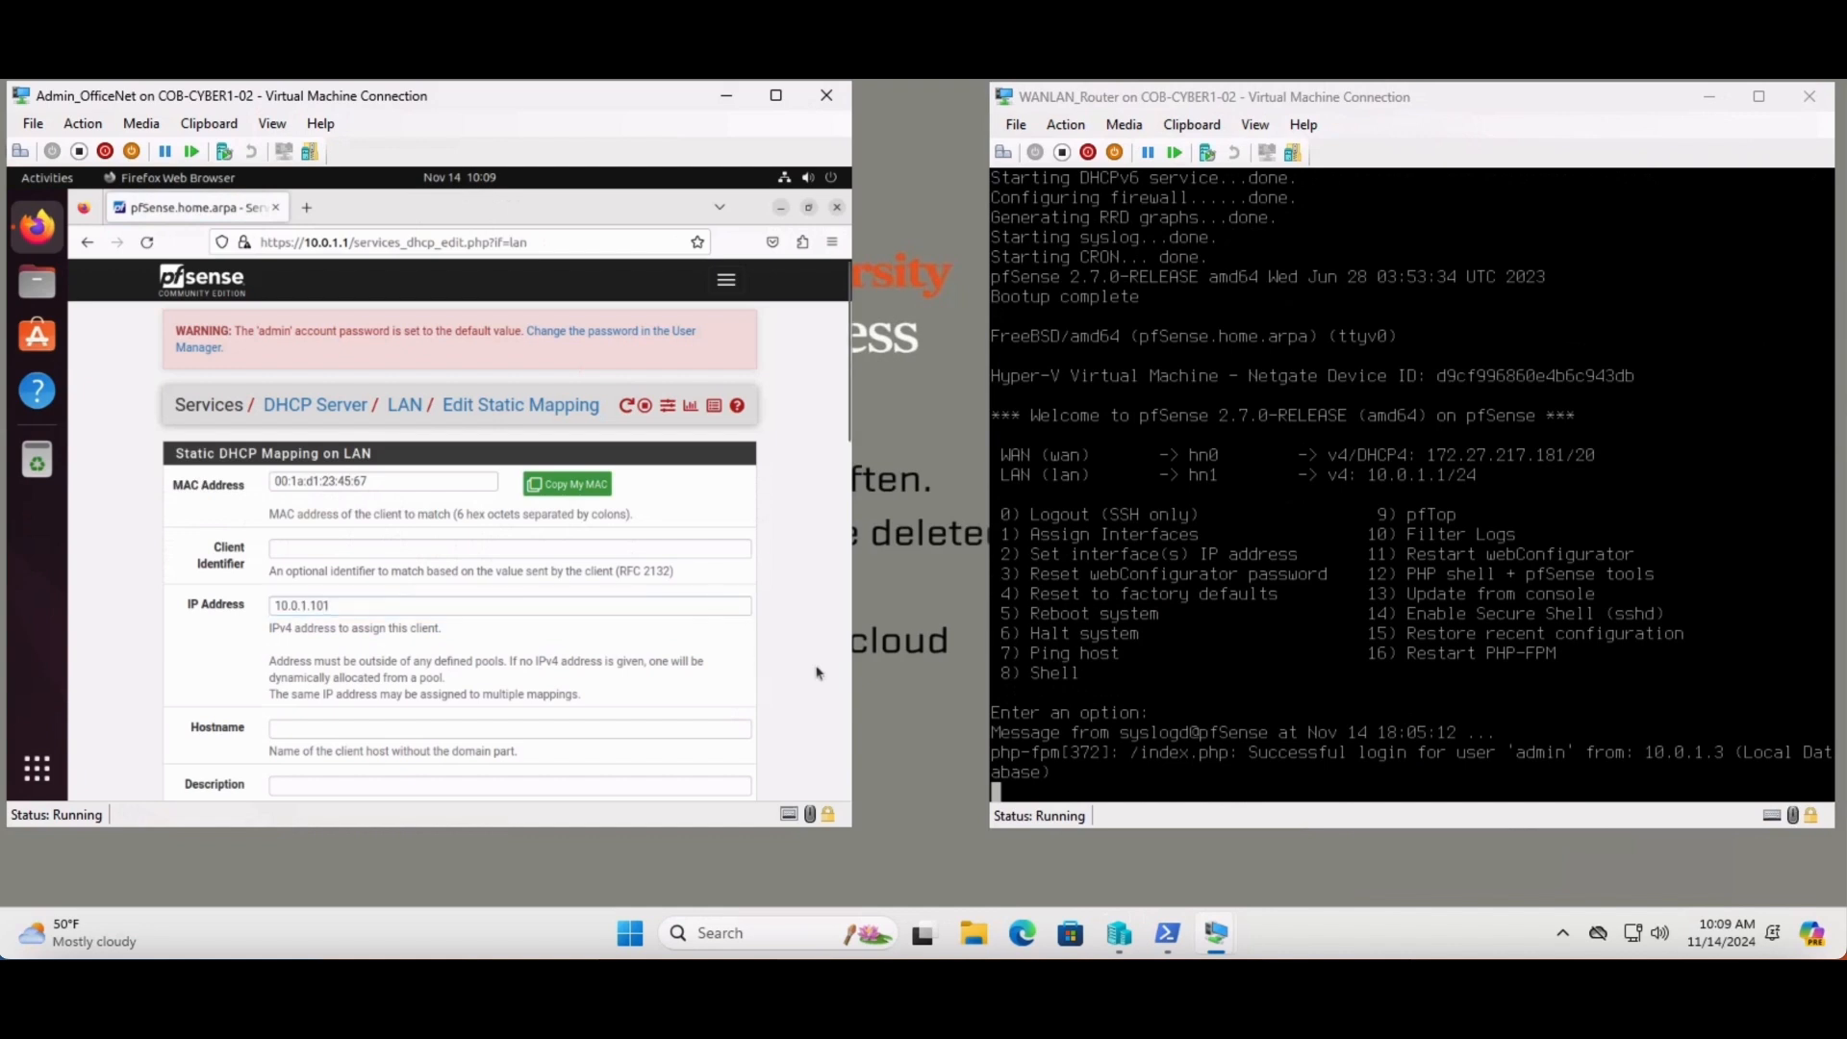
- Save the new static mapping reserving 10.0.1.101
drag(846, 443, 847, 458)
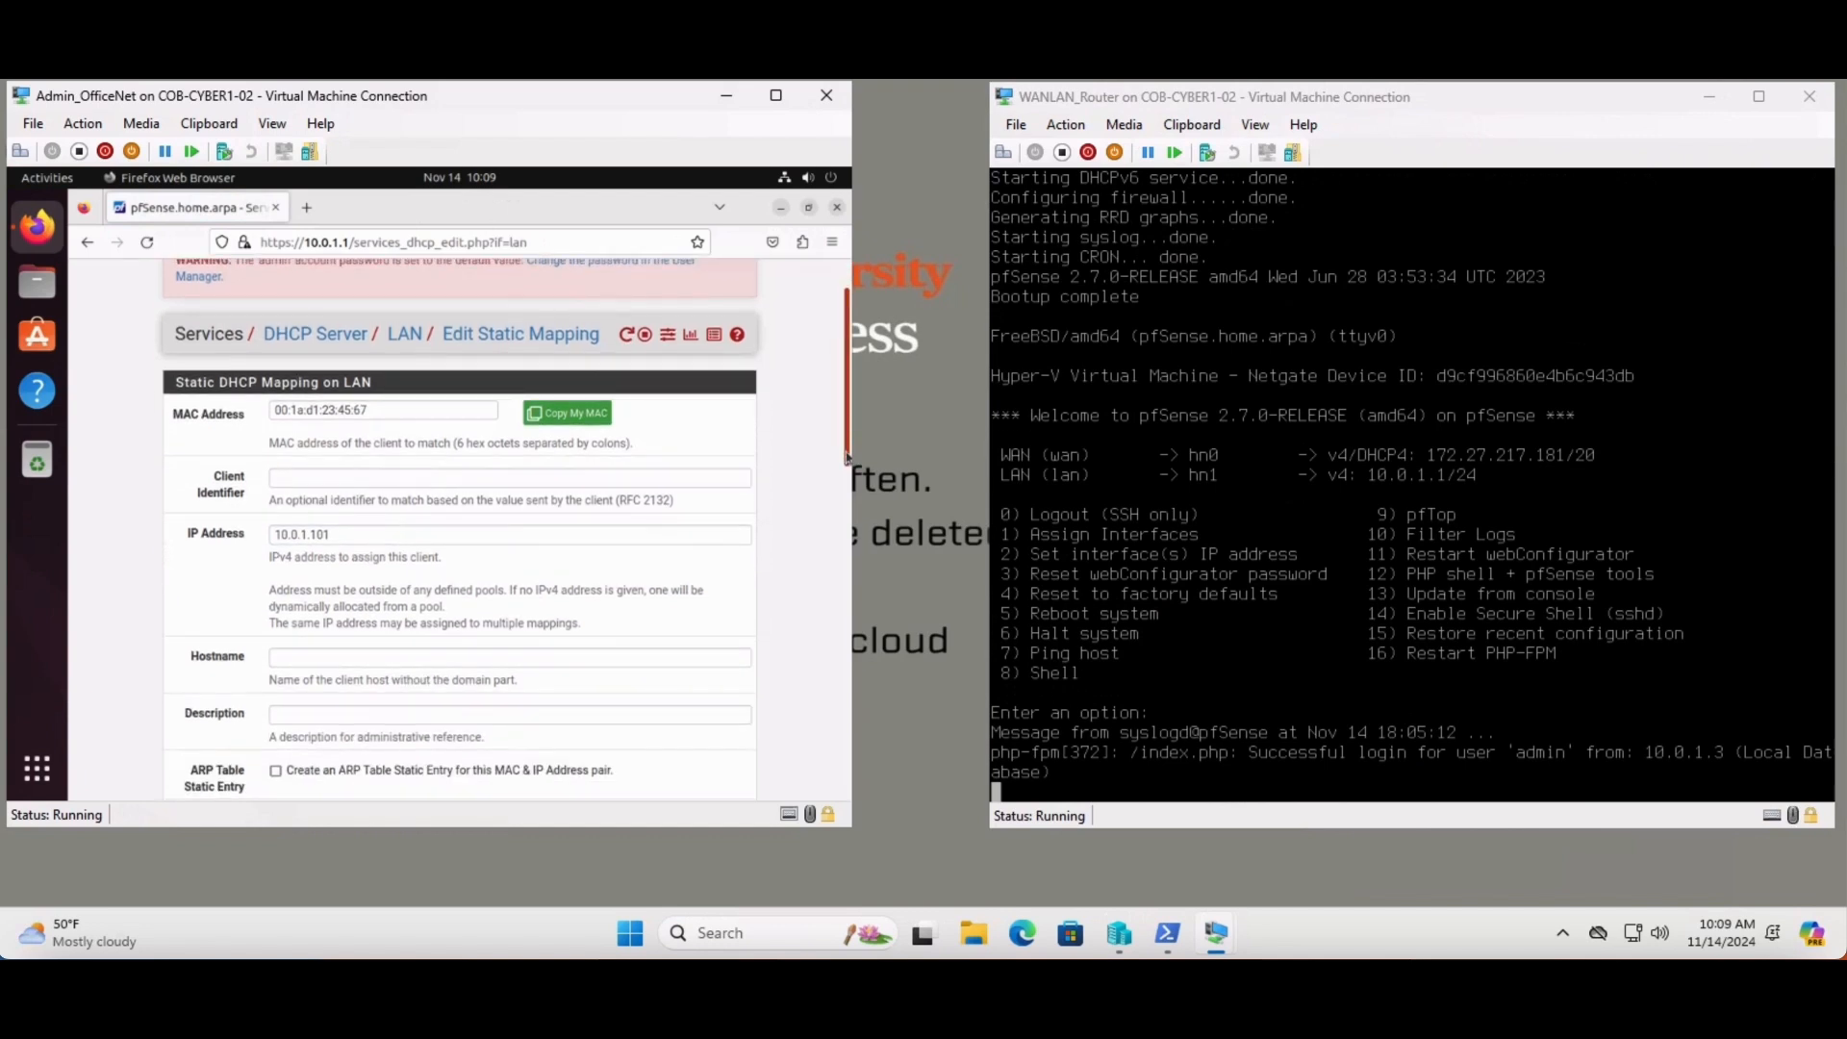
click(1154, 481)
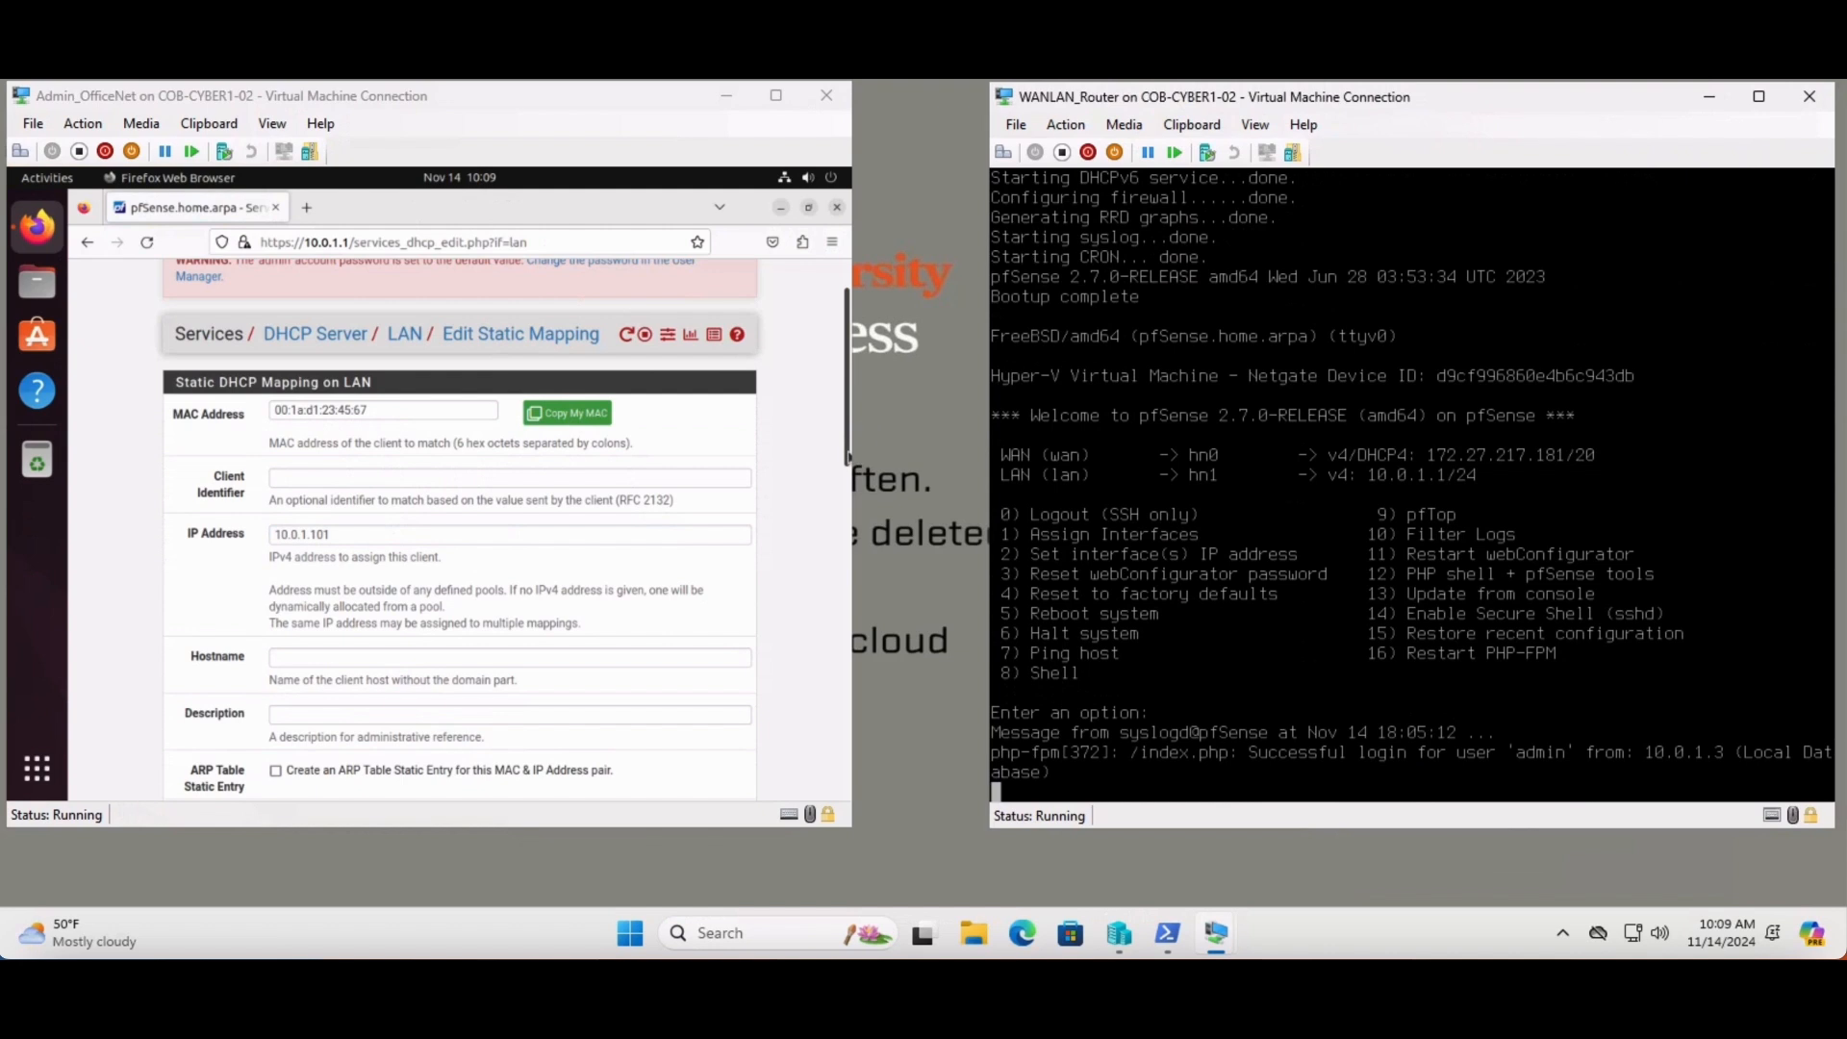
click(848, 456)
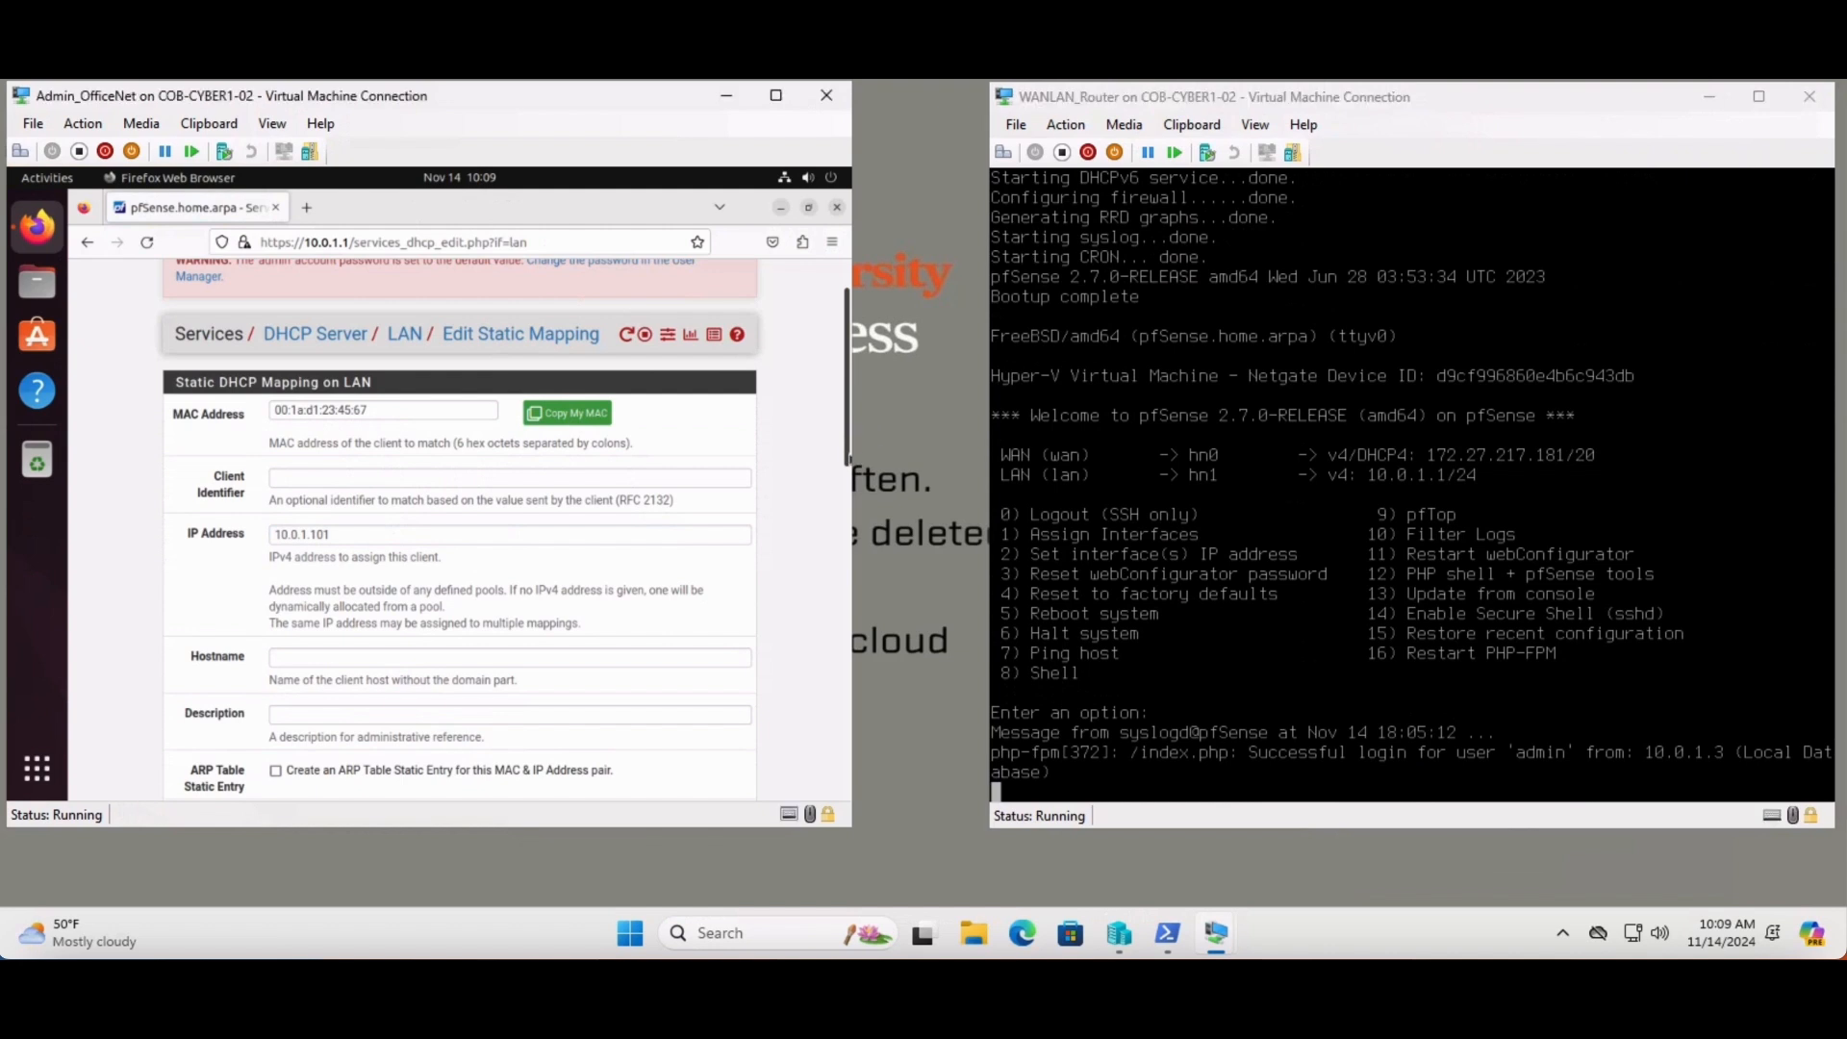
click(847, 458)
drag(847, 459, 842, 571)
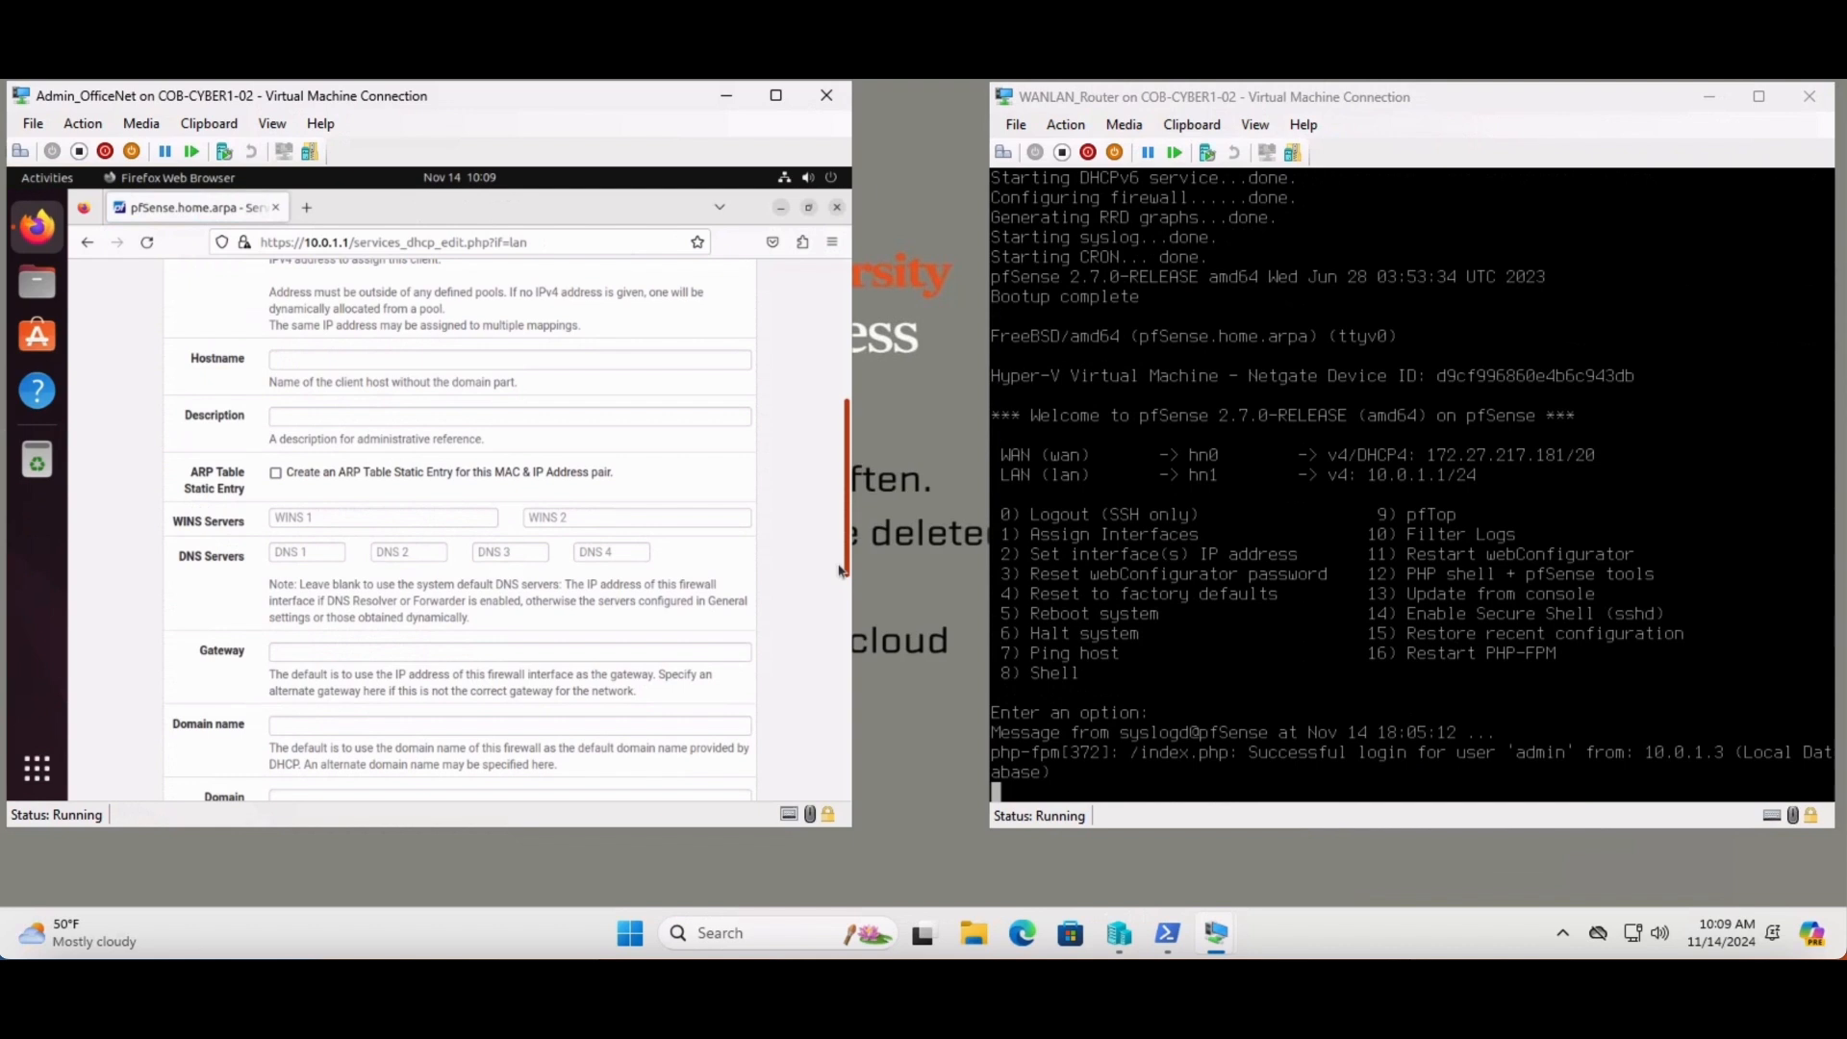
drag(840, 570, 838, 806)
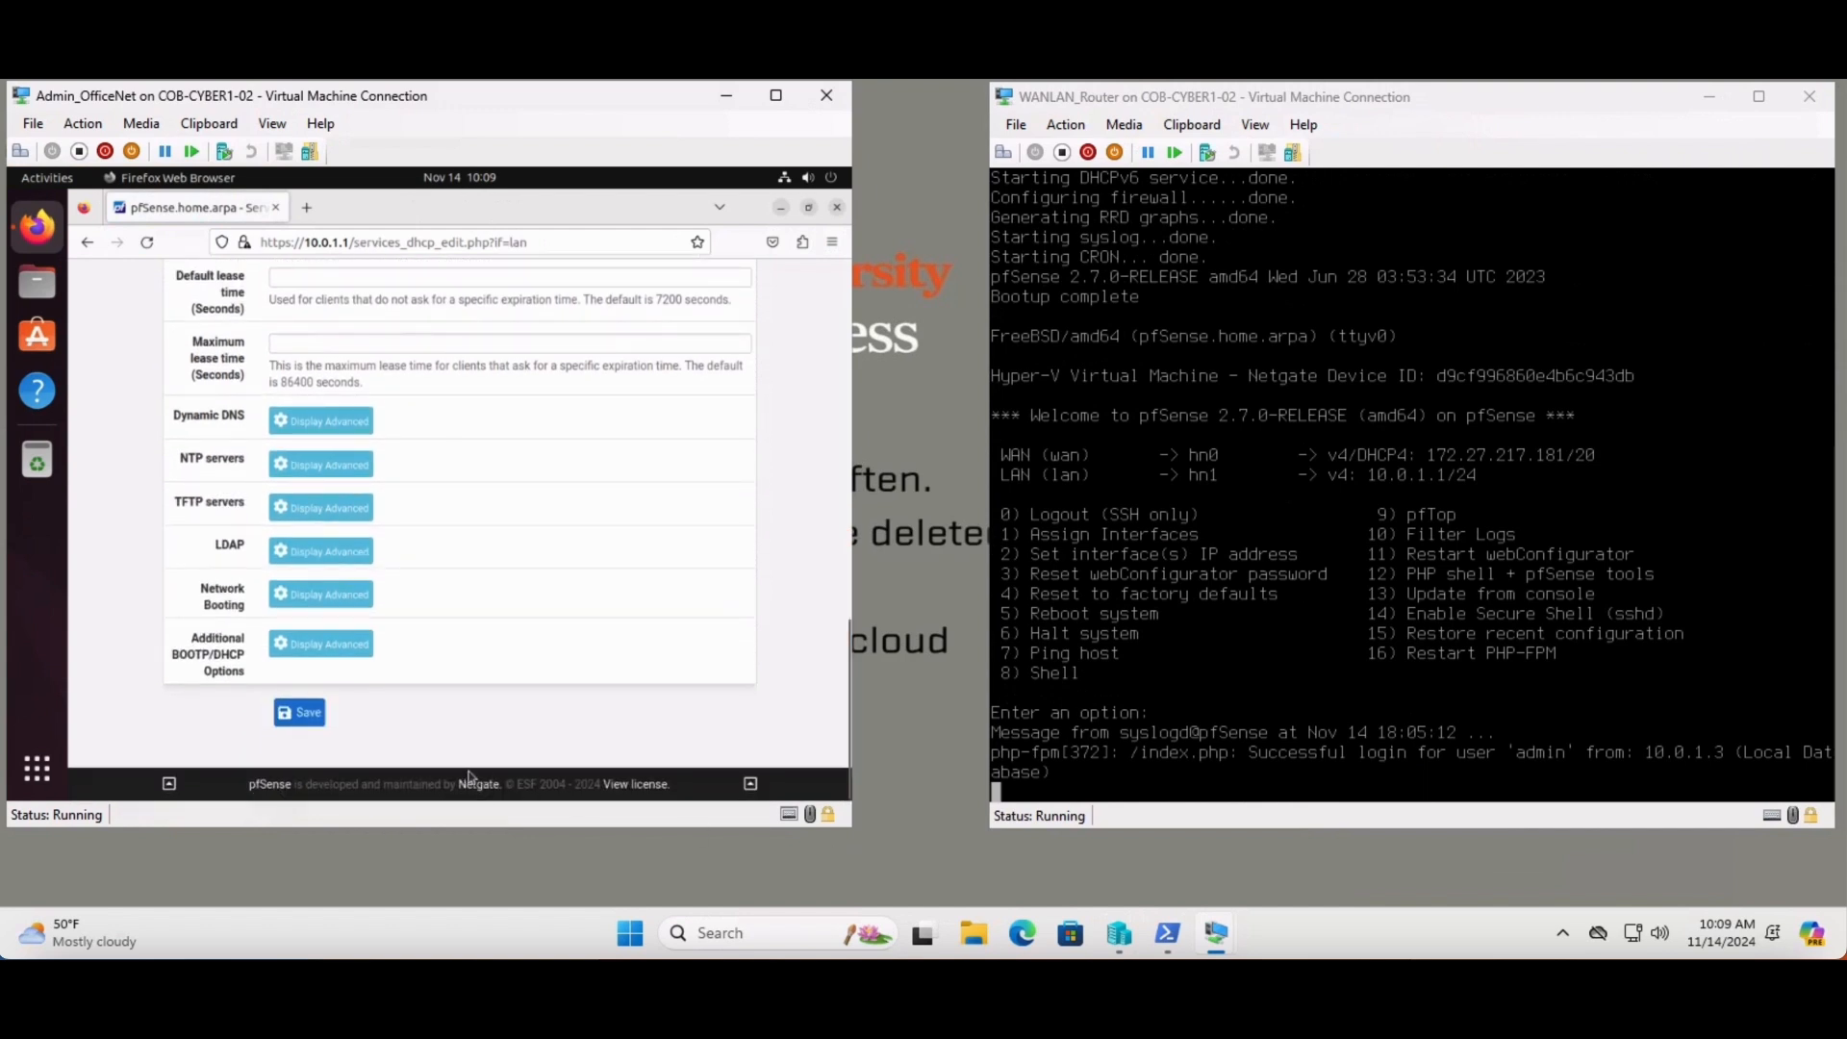
click(299, 713)
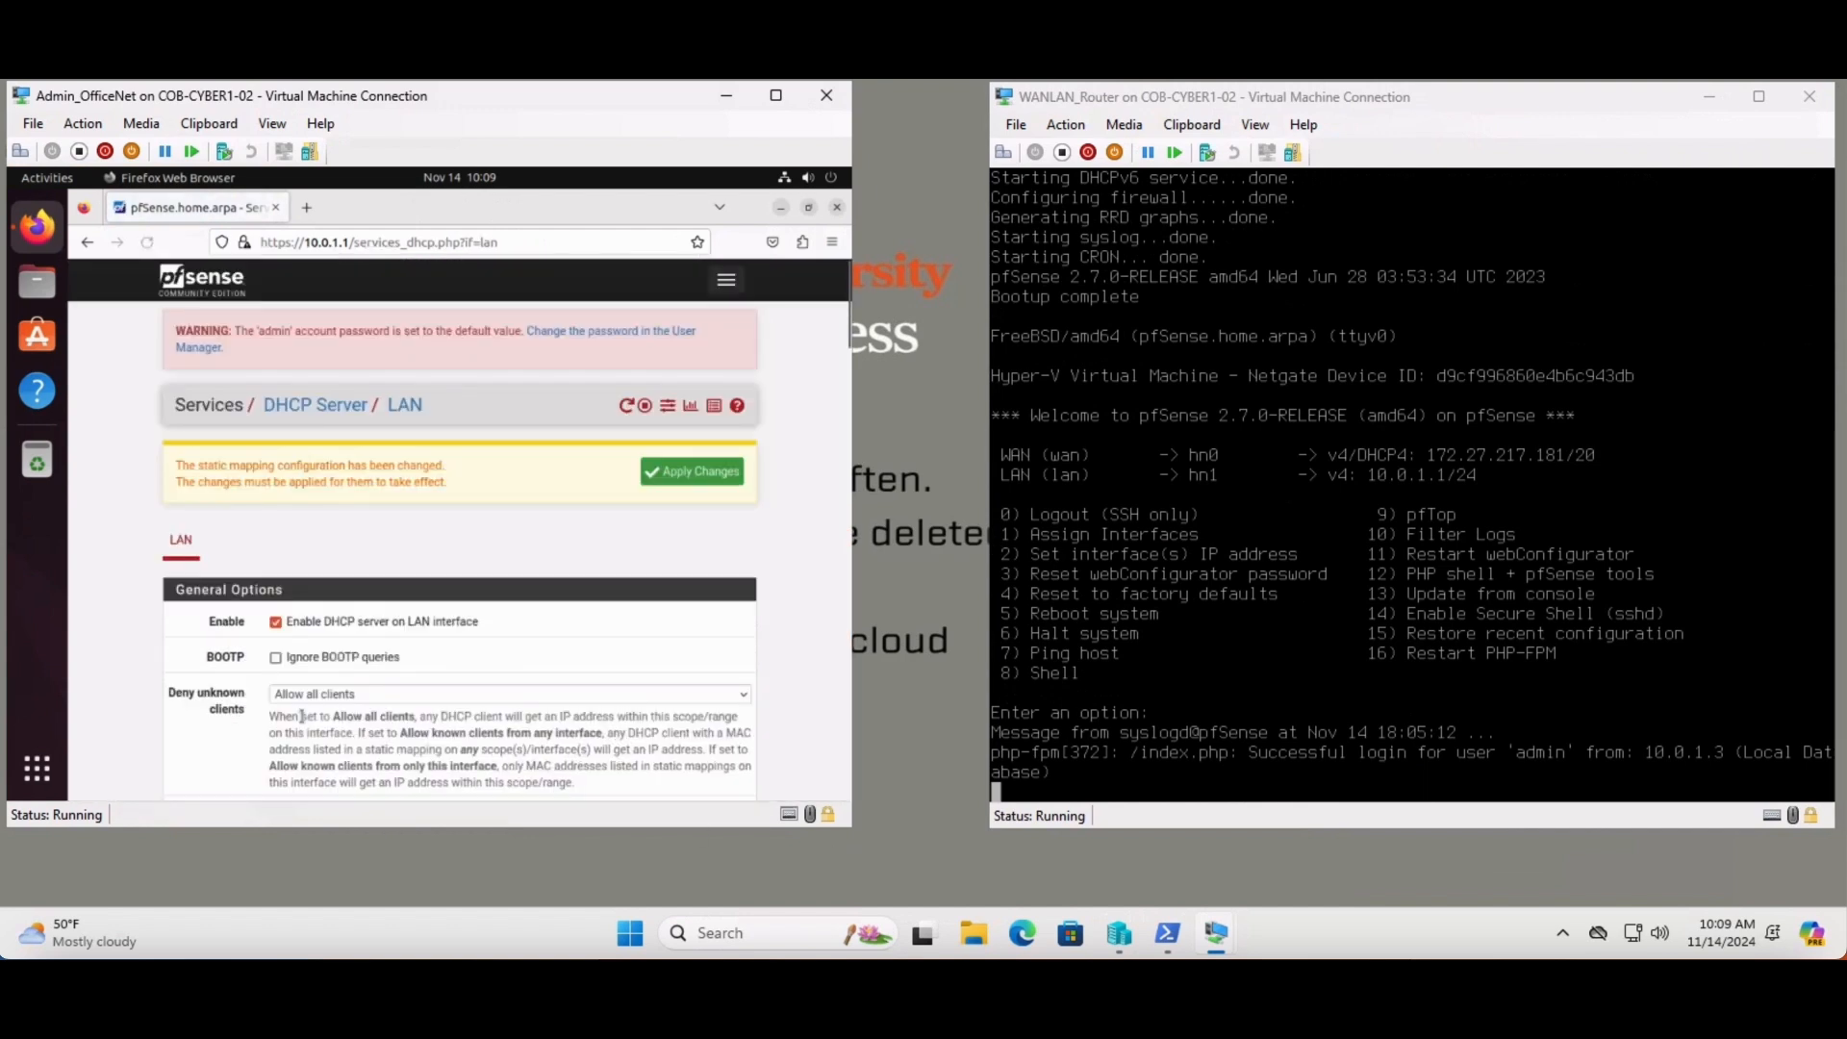
- Apply the pending LAN DHCP changes so the 10.0.1.101 reservation takes effect
click(687, 480)
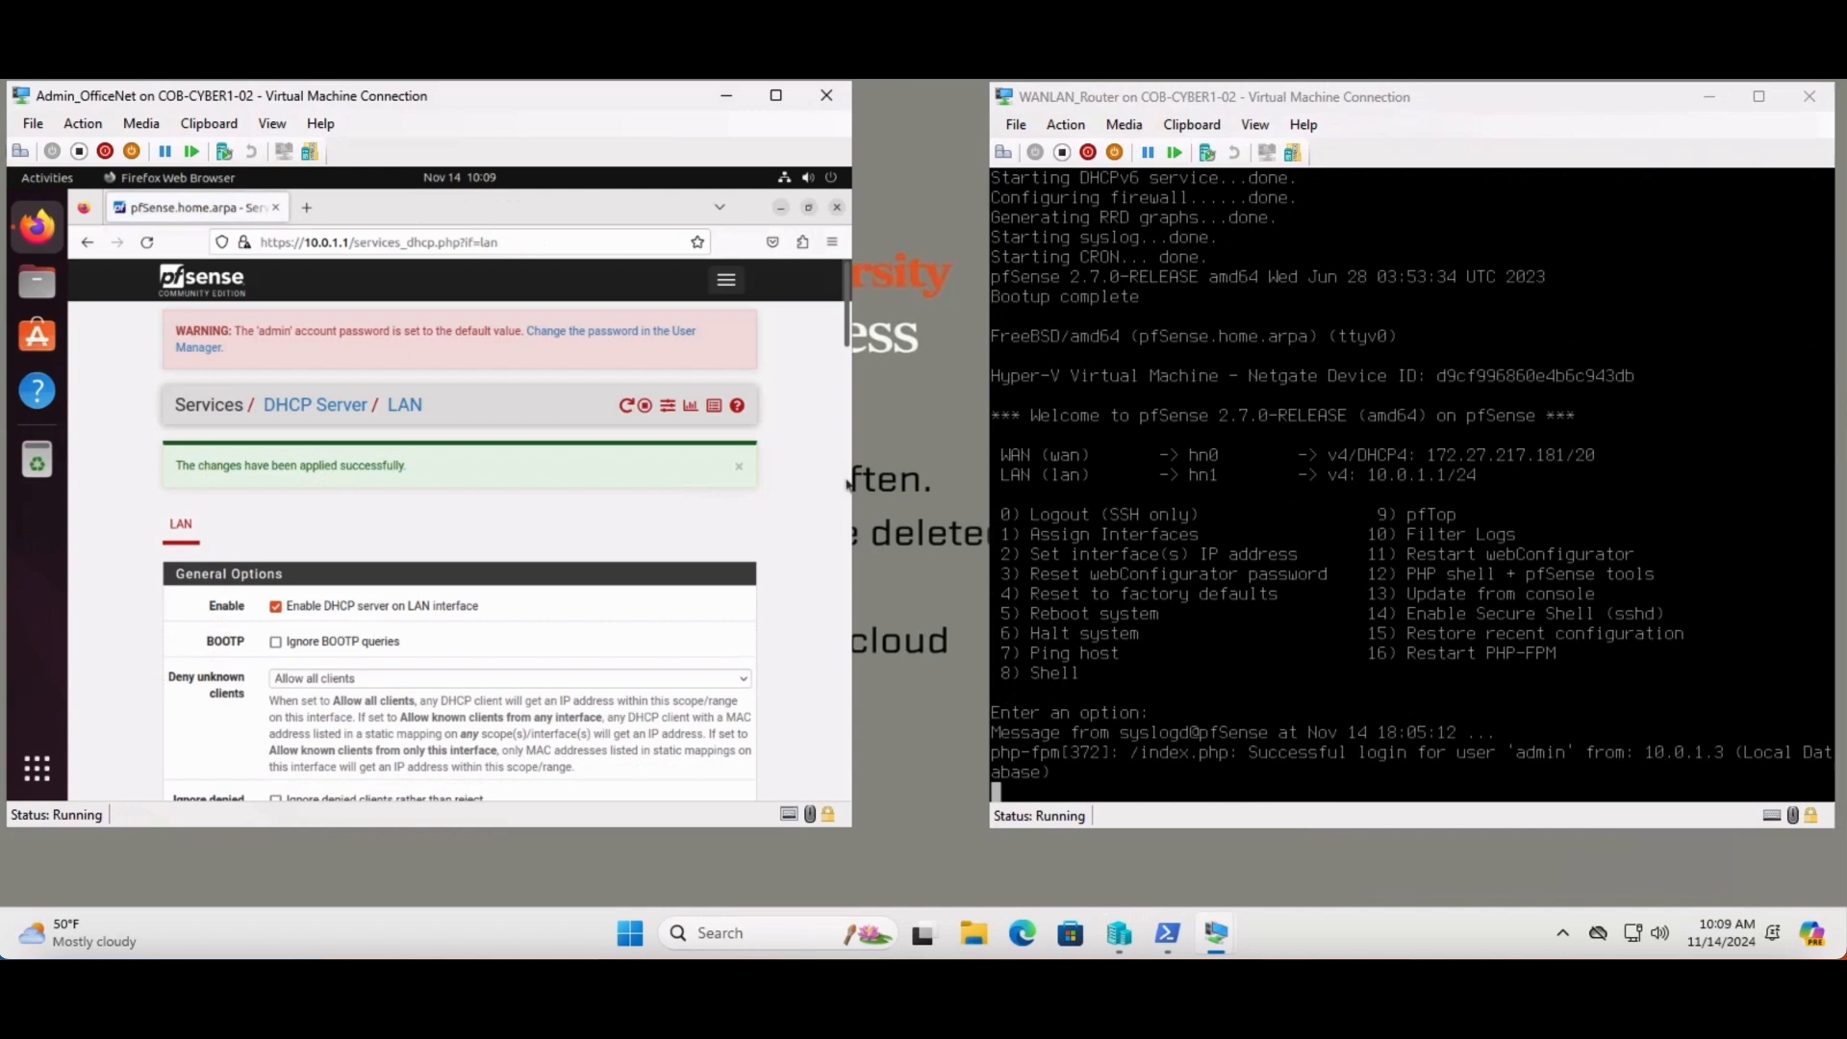
click(1221, 510)
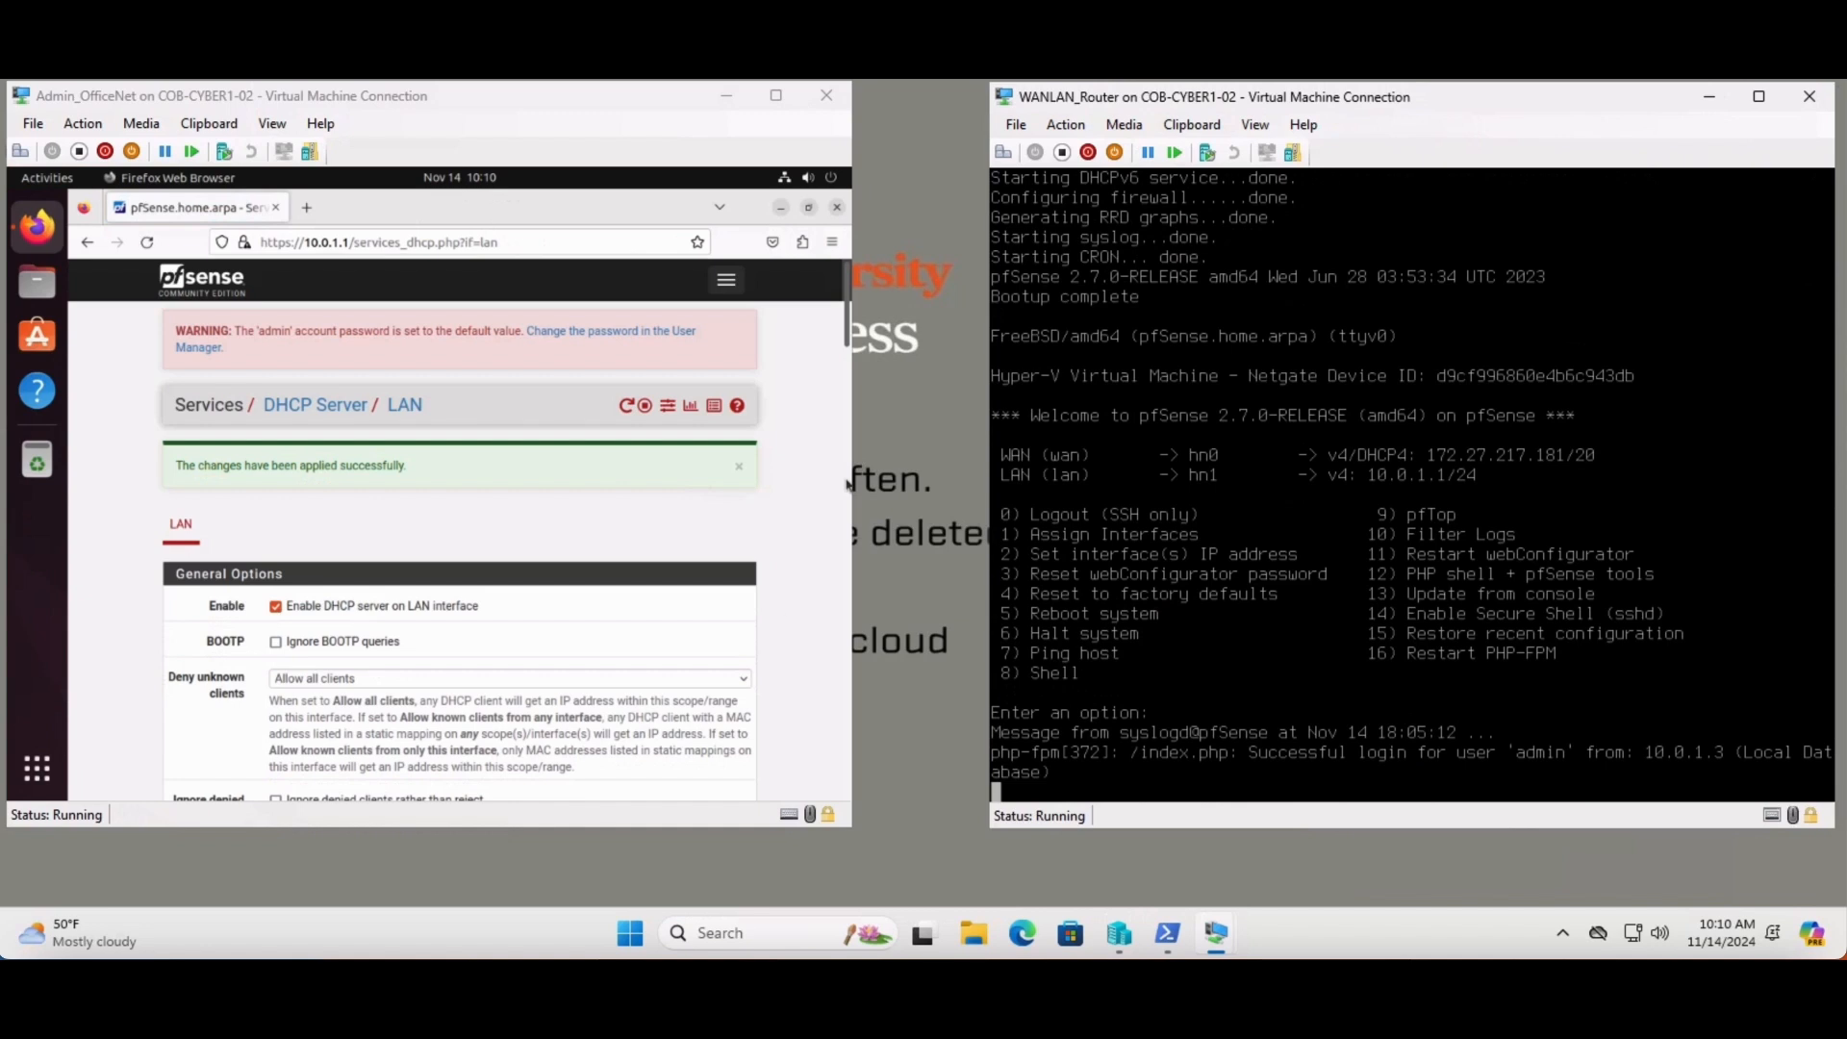
click(847, 484)
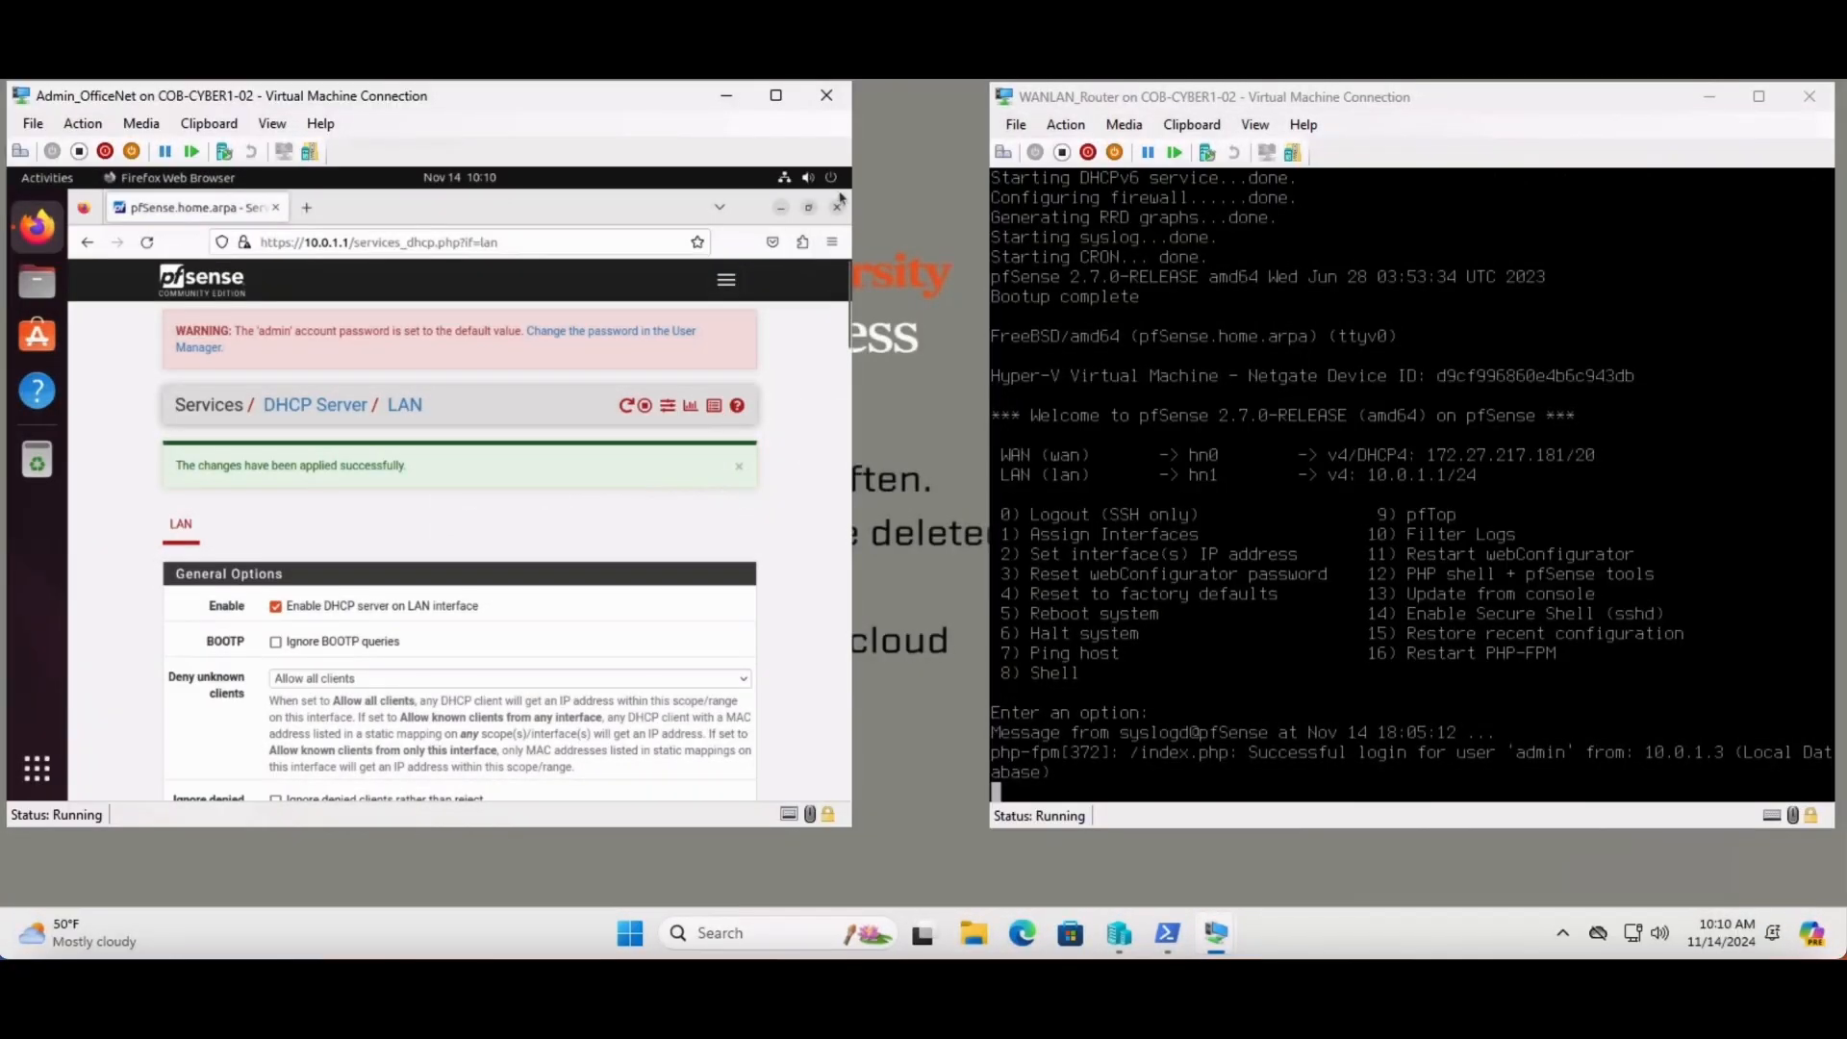
- Close Firefox and open Ubuntu's Wired network settings
click(838, 208)
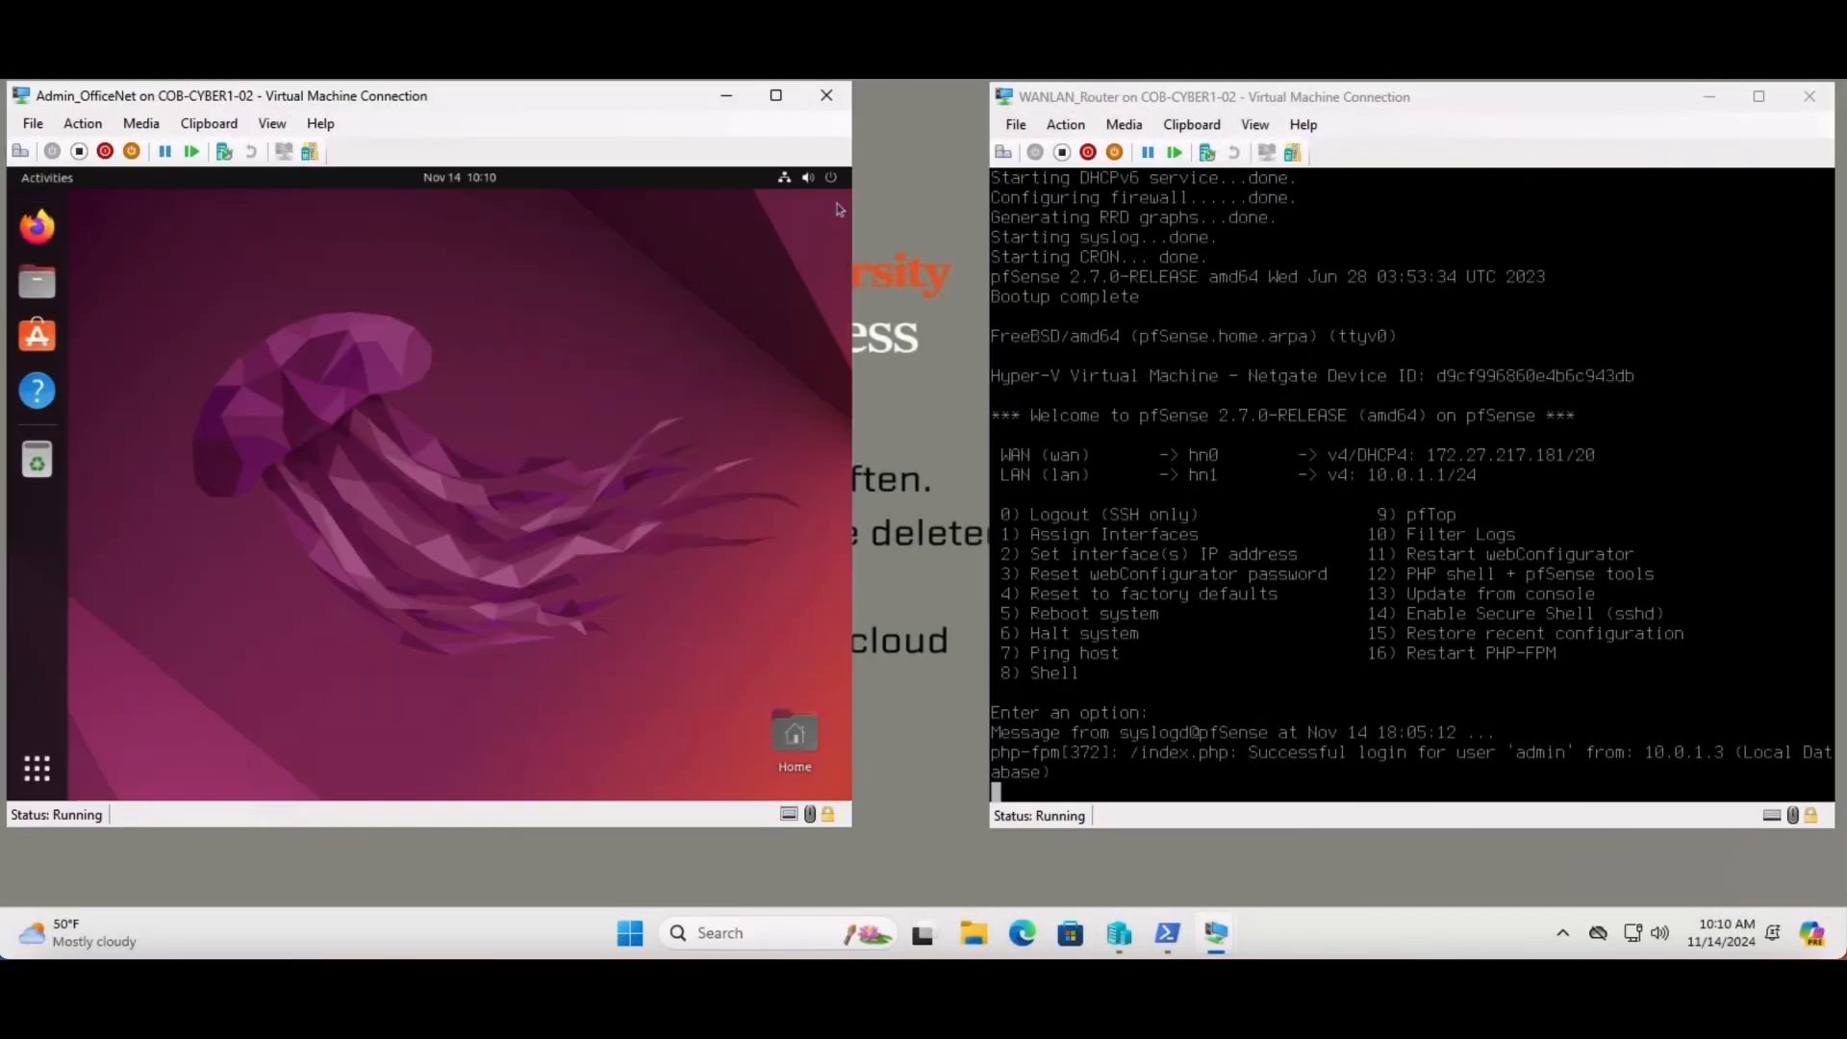
click(787, 181)
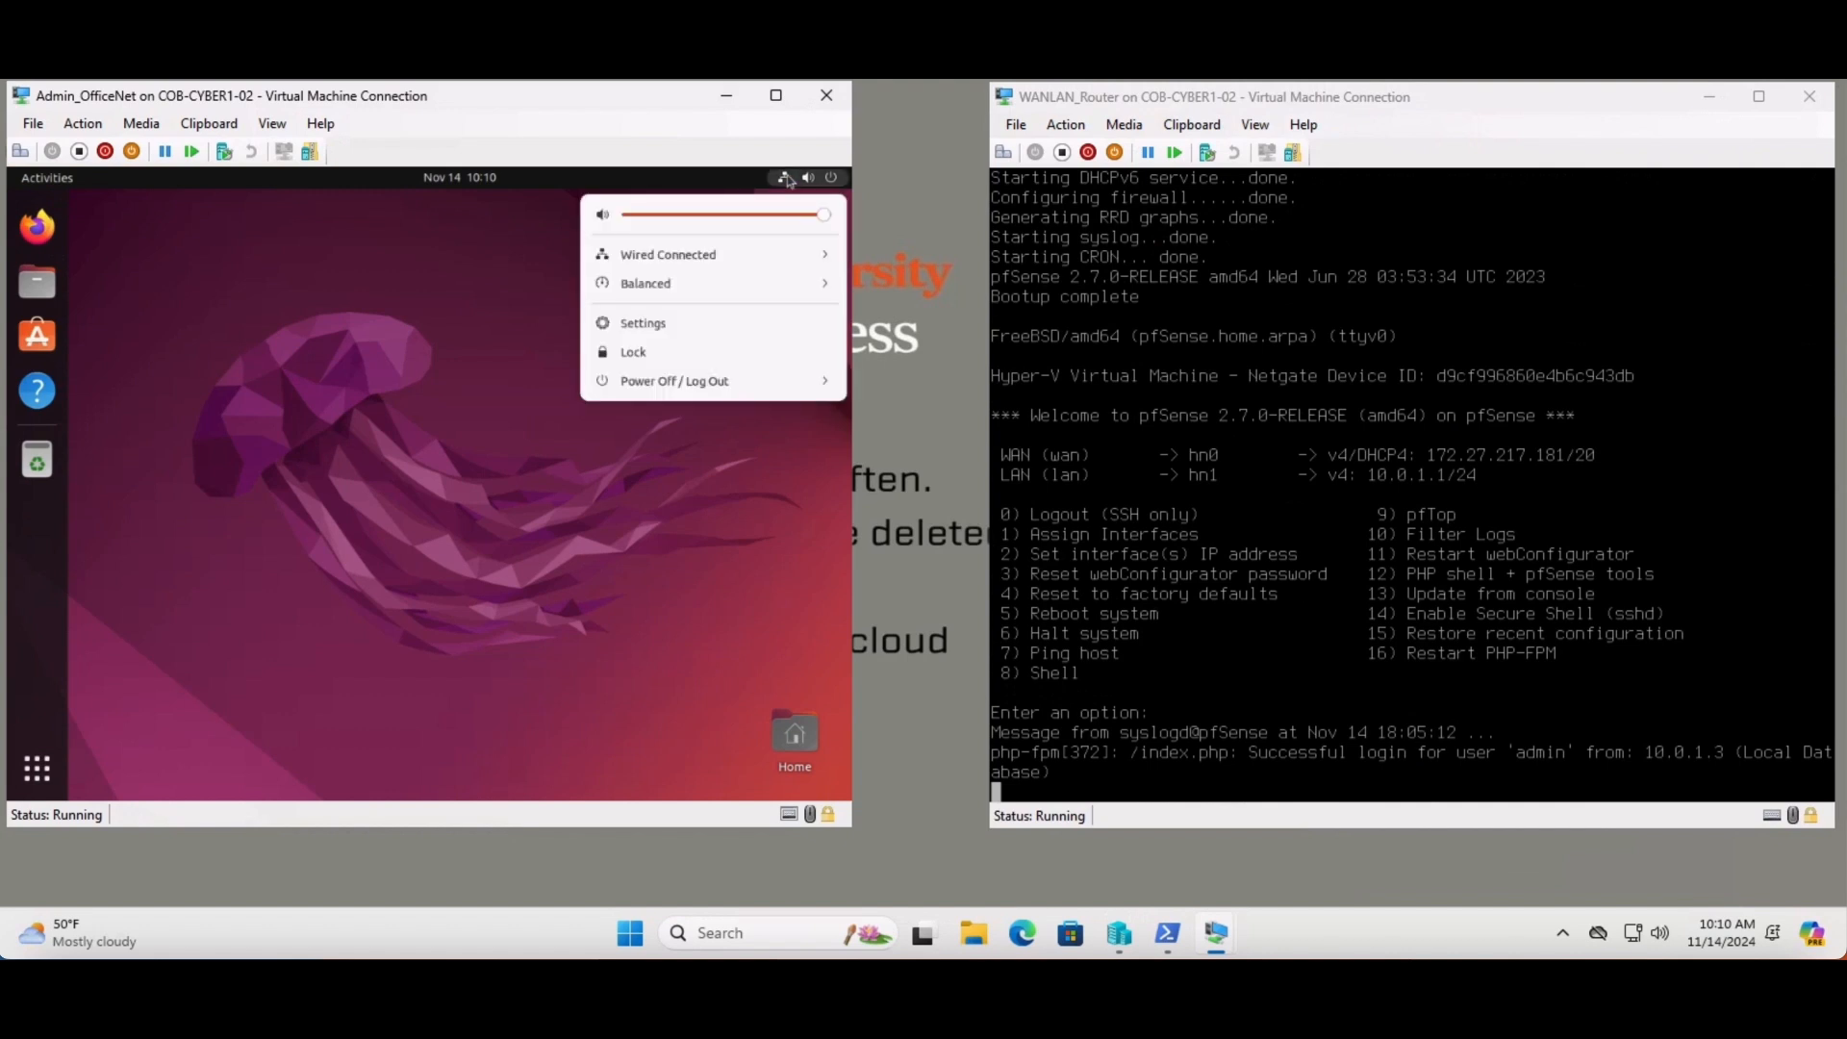
click(715, 256)
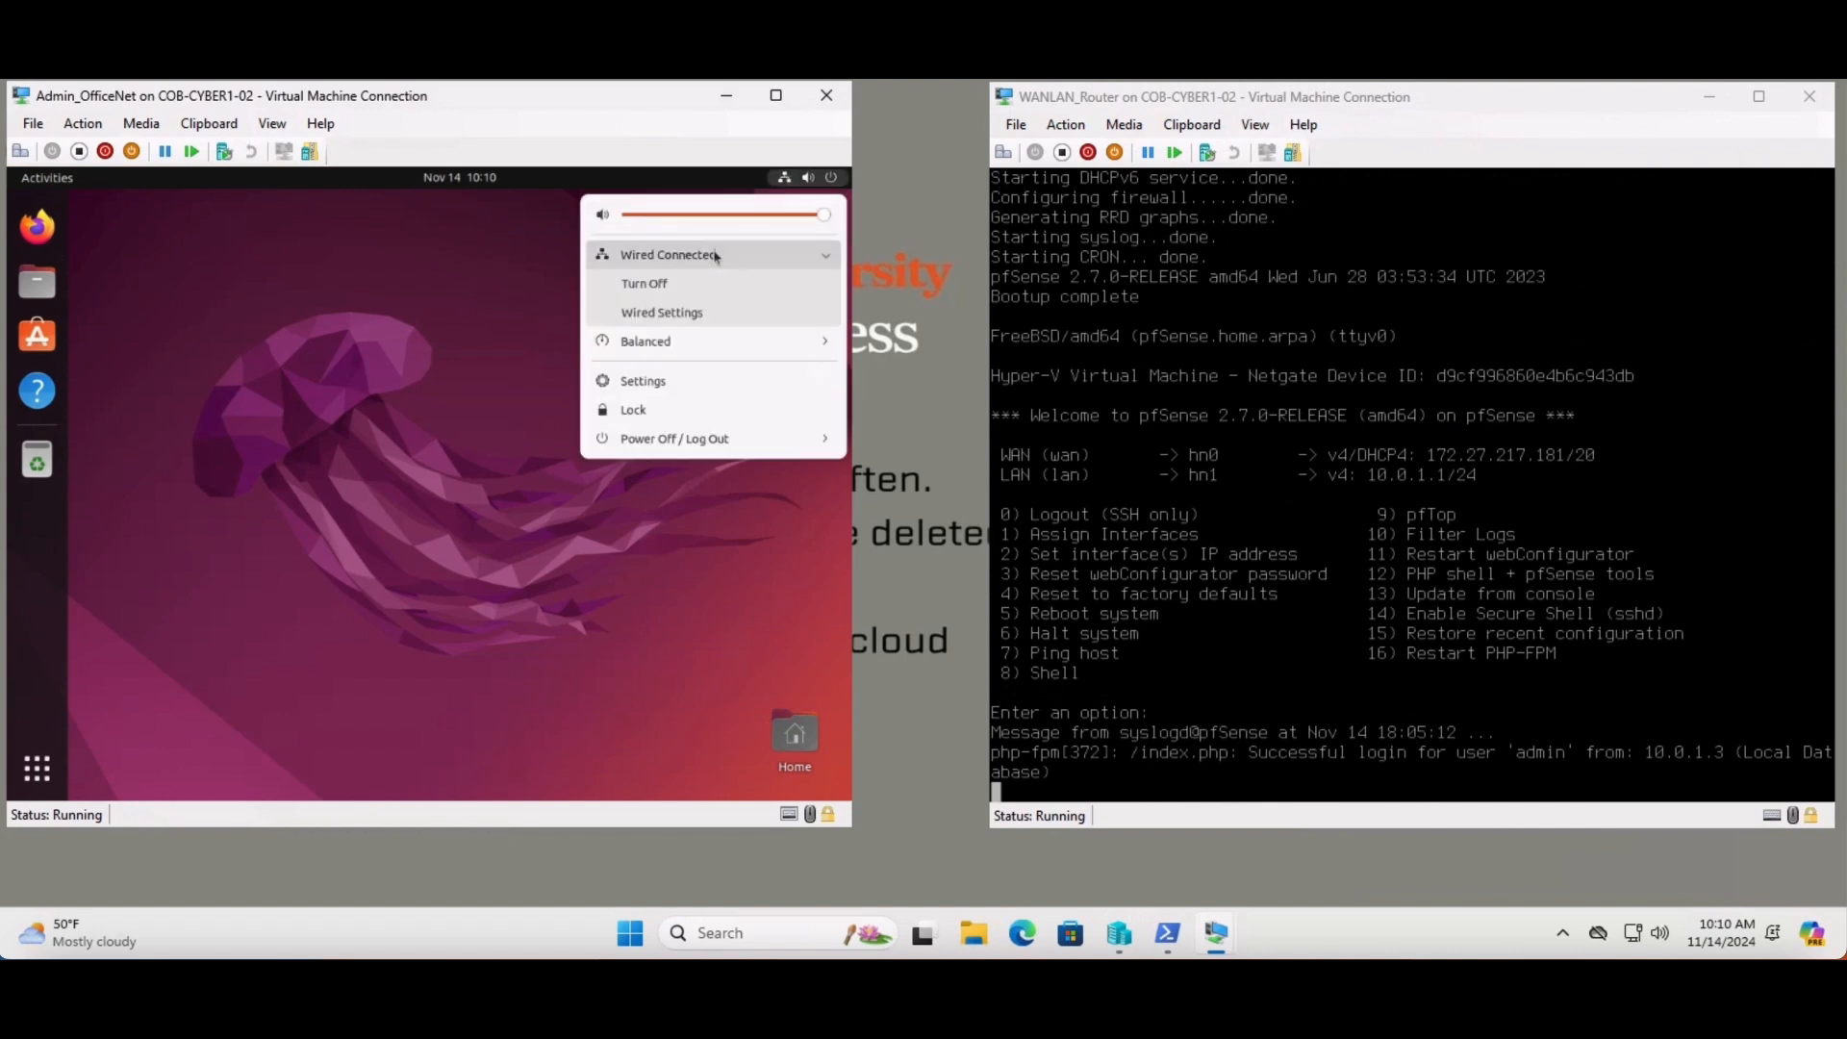
click(680, 314)
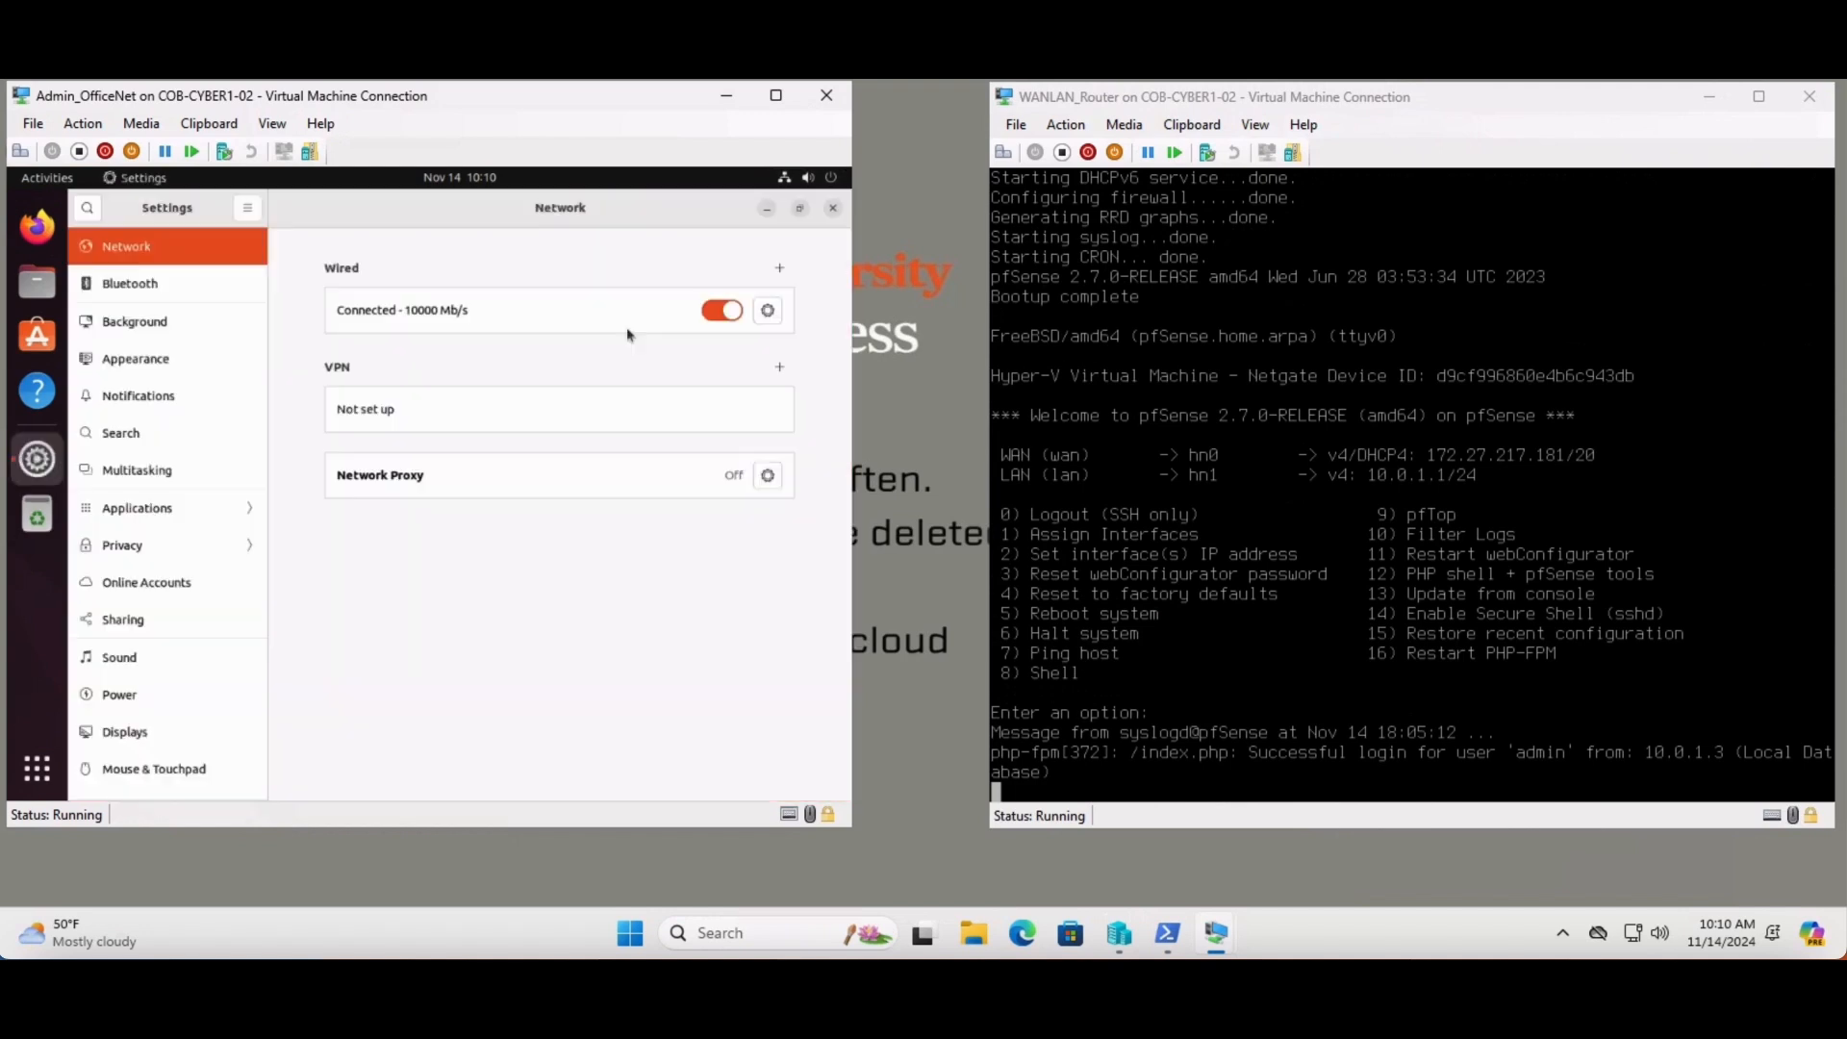
- Turn the wired connection off and on, then check its details show 10.0.1.101
click(719, 312)
click(722, 318)
click(769, 315)
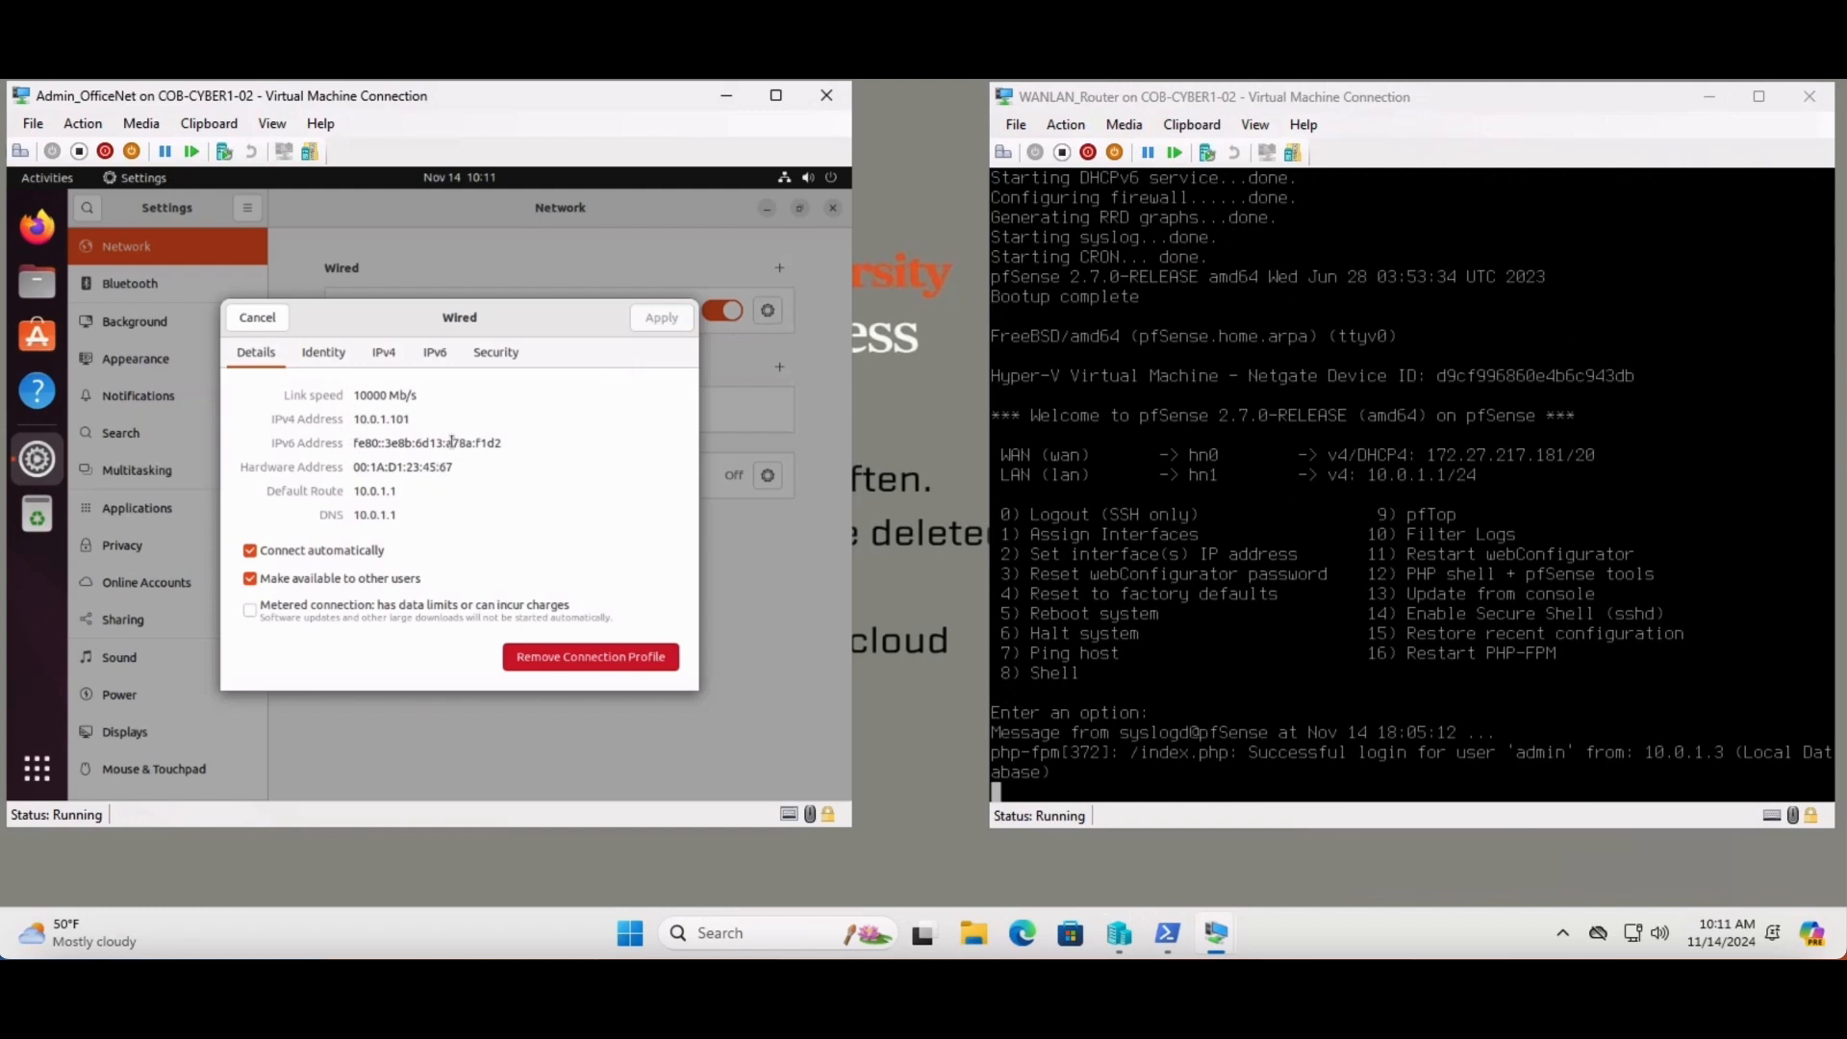
click(257, 322)
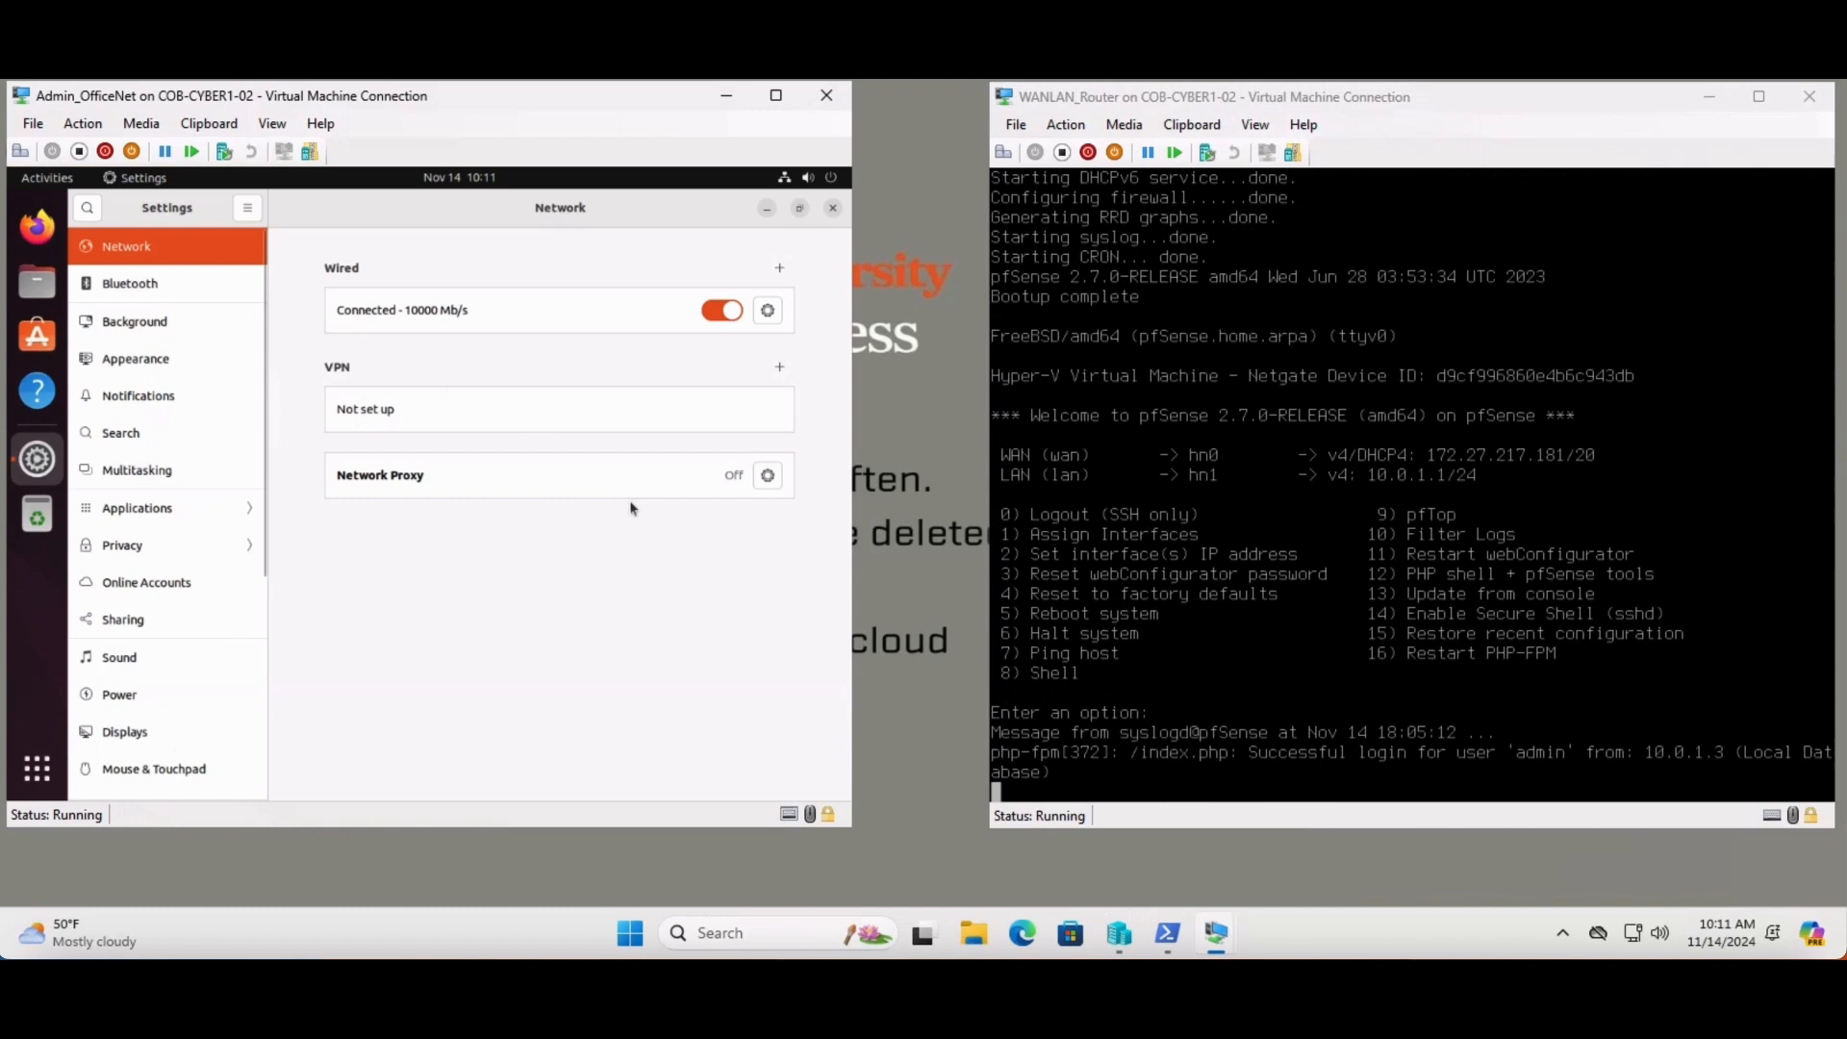